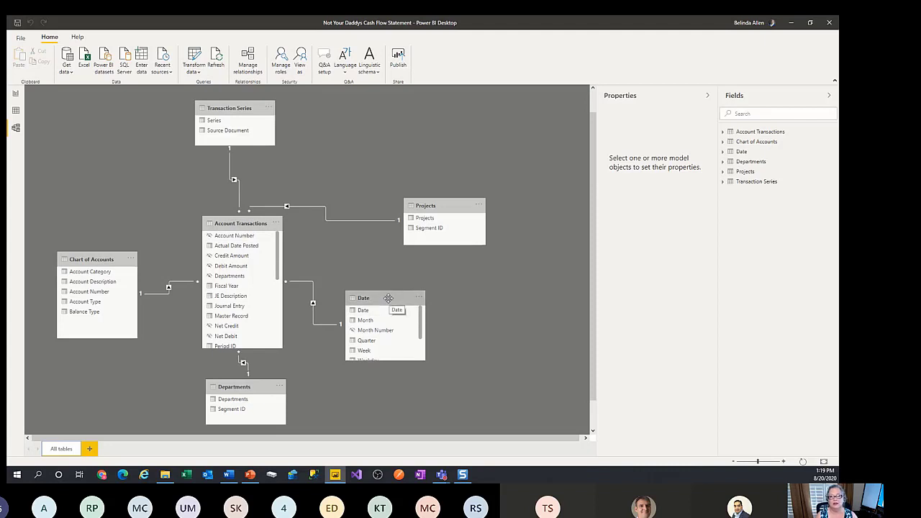
Step: Move the Date table farther from Account Transactions and inspect the relationship between the two tables without changing it
drag(389, 298, 433, 274)
click(340, 303)
double_click(340, 303)
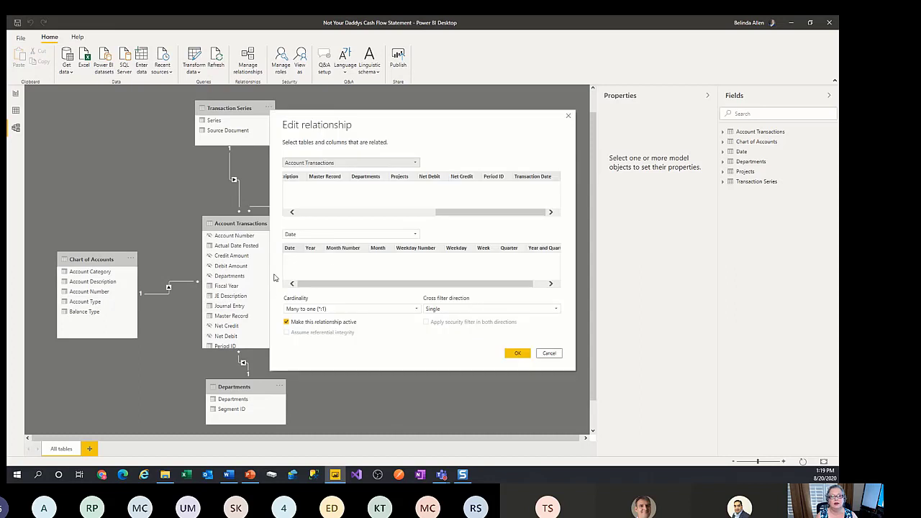
click(511, 213)
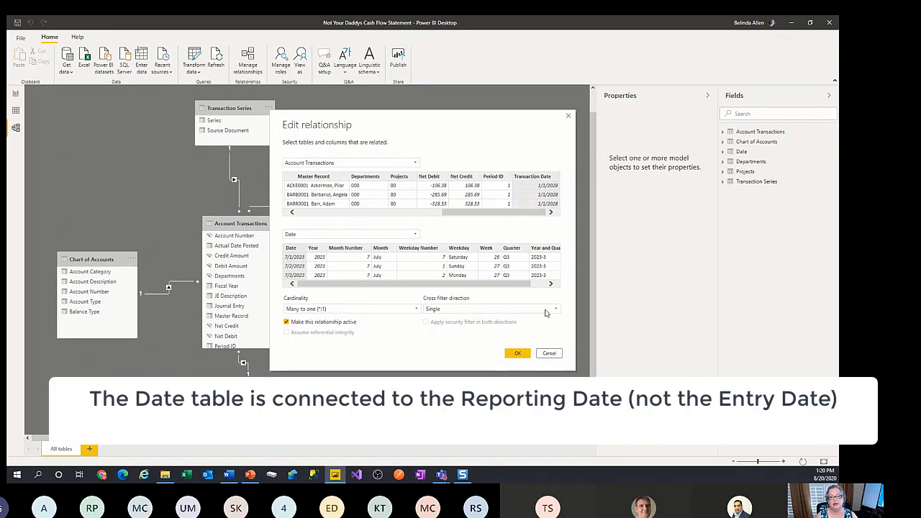
click(552, 353)
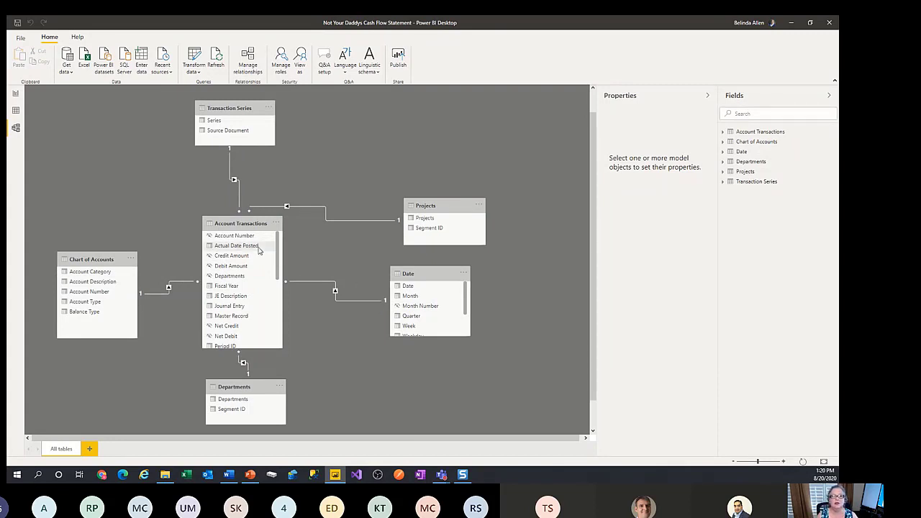
Step: Switch from the model to the report and check the Data Filters area on the Changes to Cash page
click(15, 94)
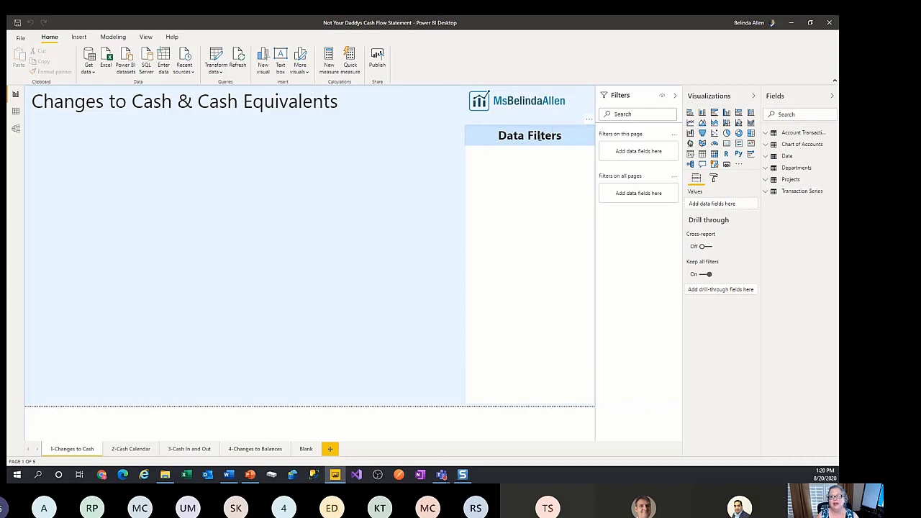
click(541, 247)
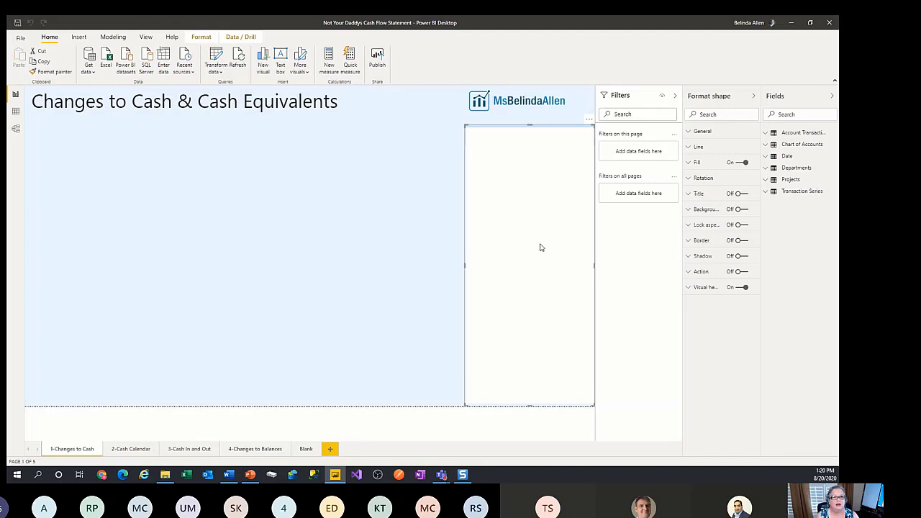
click(407, 245)
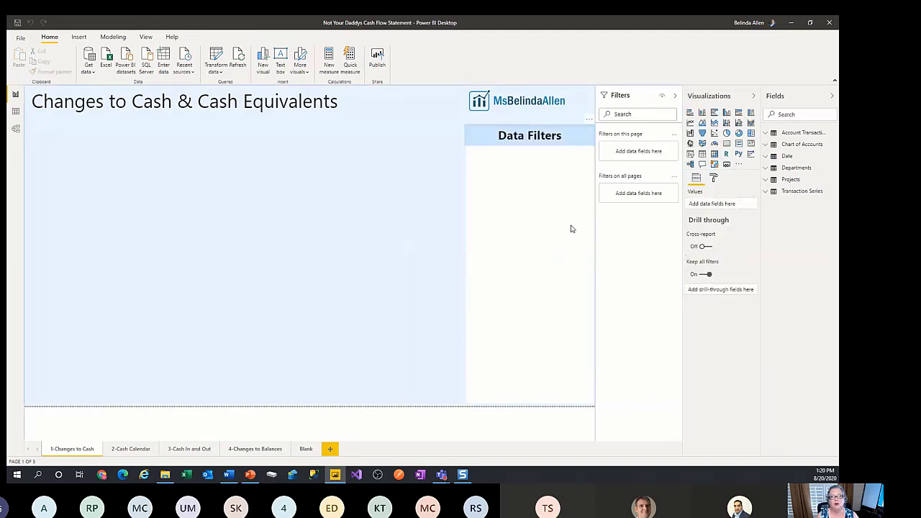
click(485, 136)
click(391, 194)
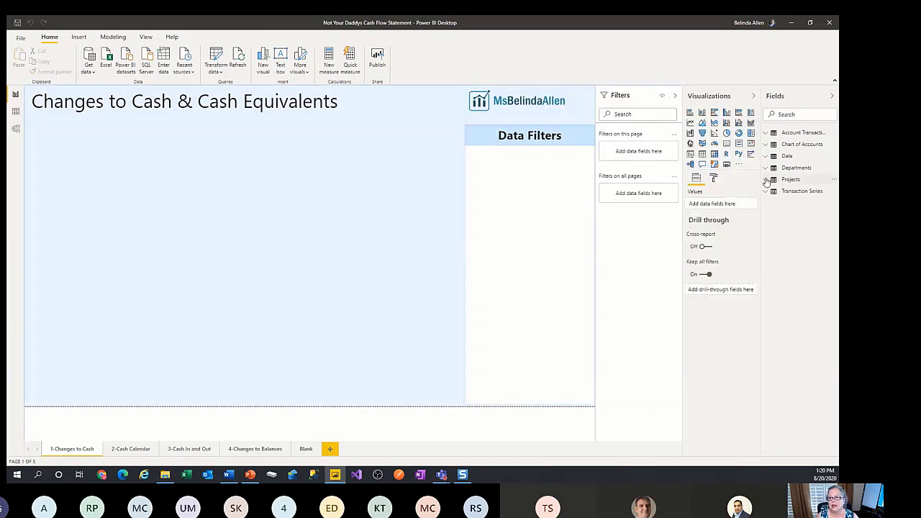
Step: Add a line chart to the page and use Debit Net from Account Transactions as its values
click(690, 123)
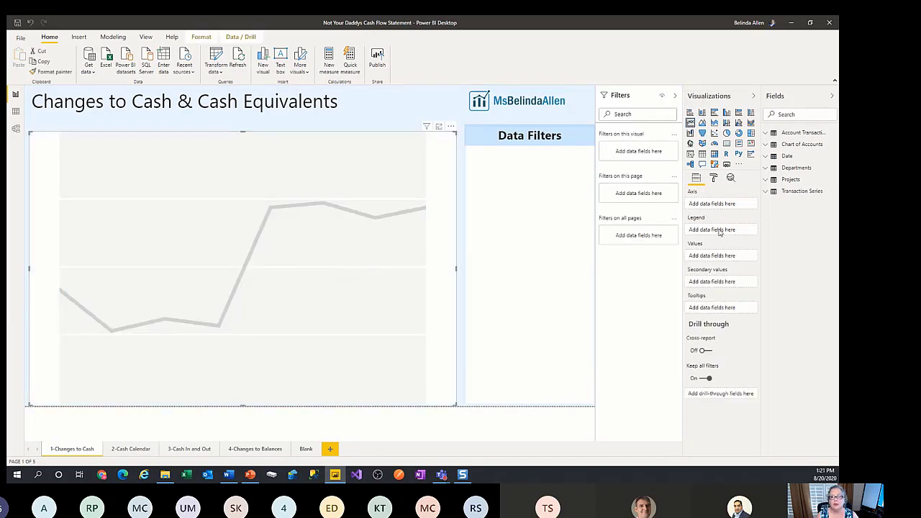
click(769, 135)
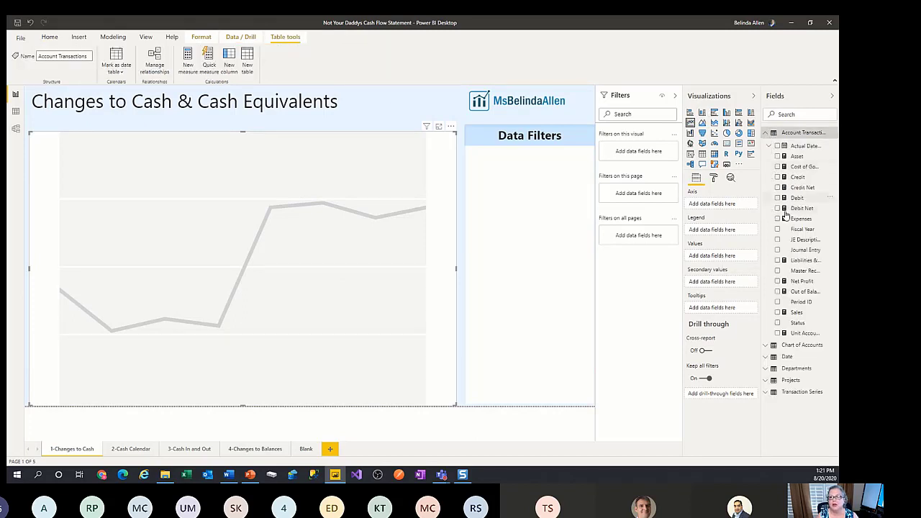
drag(761, 230, 737, 232)
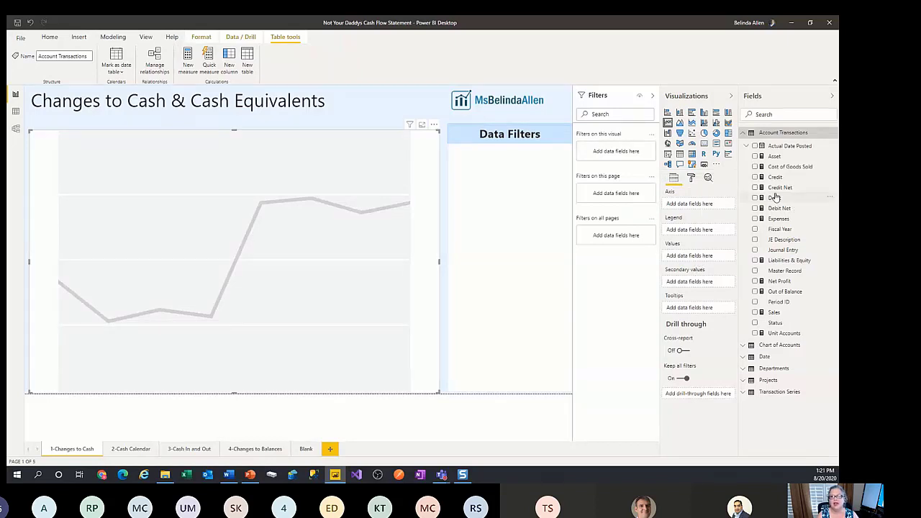
drag(784, 209, 709, 258)
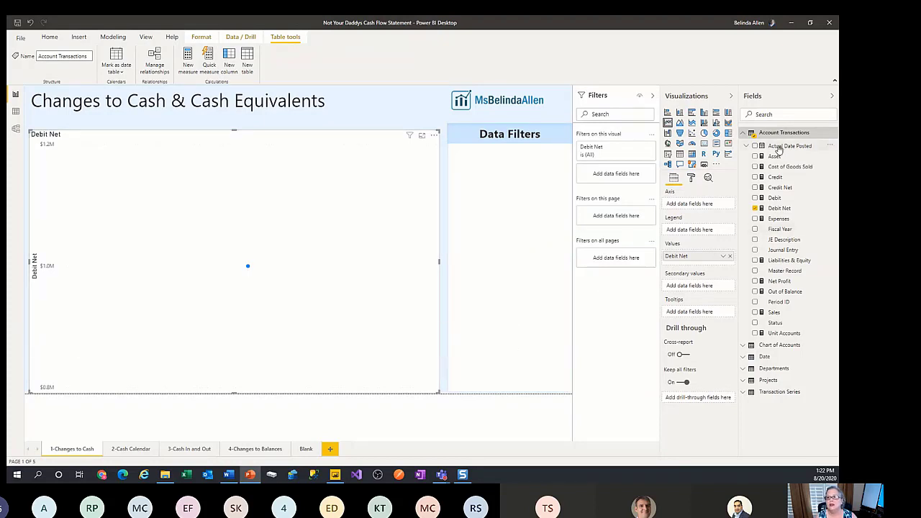
Step: Put Actual Date Posted on the line chart's axis as the plain date instead of the date hierarchy
drag(779, 147, 702, 205)
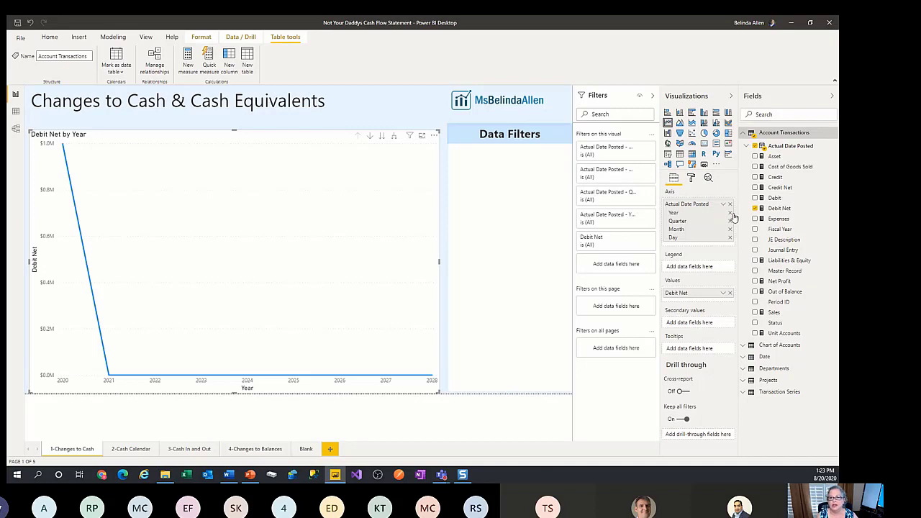
click(722, 205)
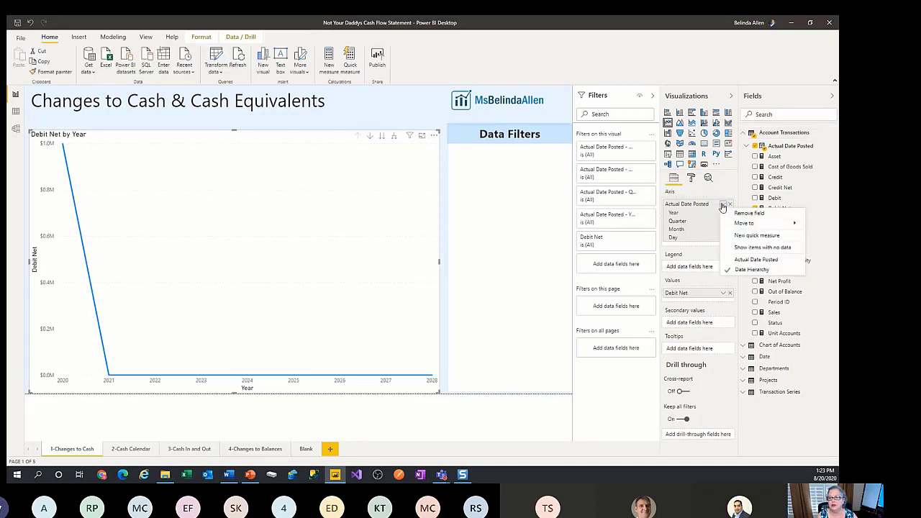
click(733, 260)
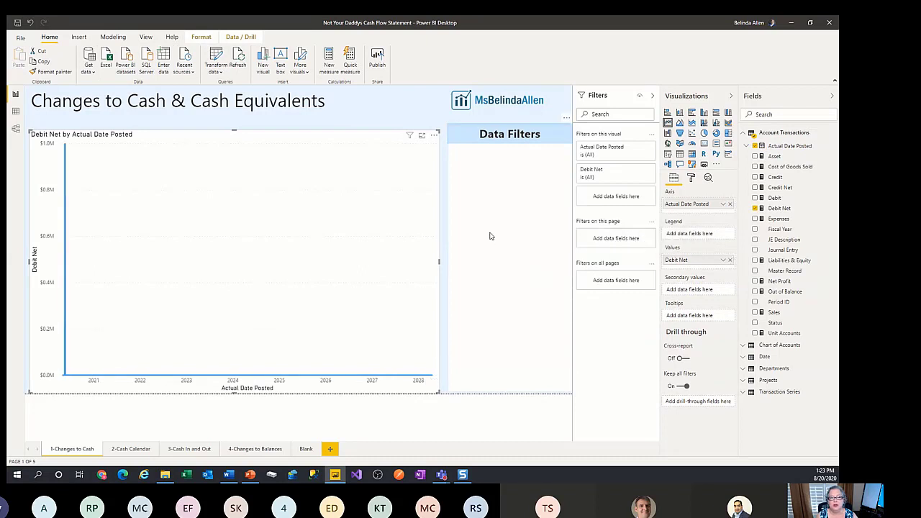
click(668, 154)
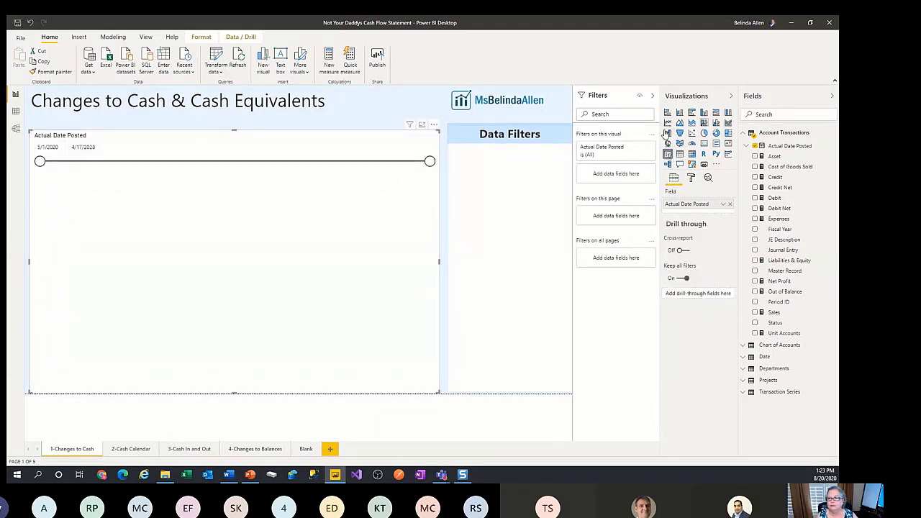
click(29, 23)
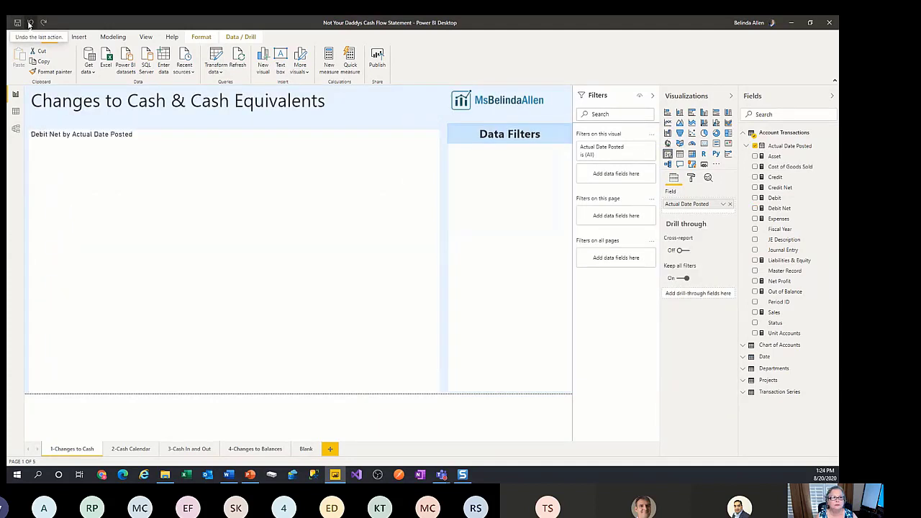
click(394, 112)
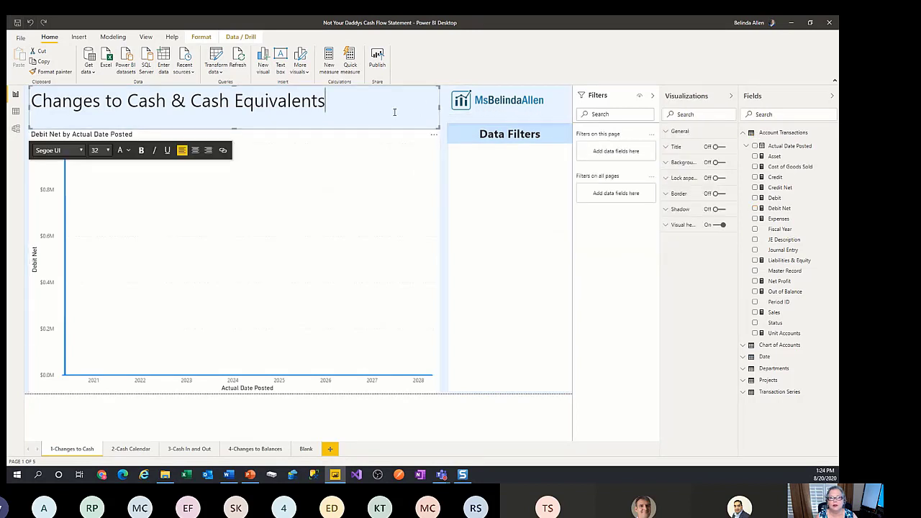
Step: Add an empty slicer, place it under the Data Filters heading and fit it to the column's width
click(443, 152)
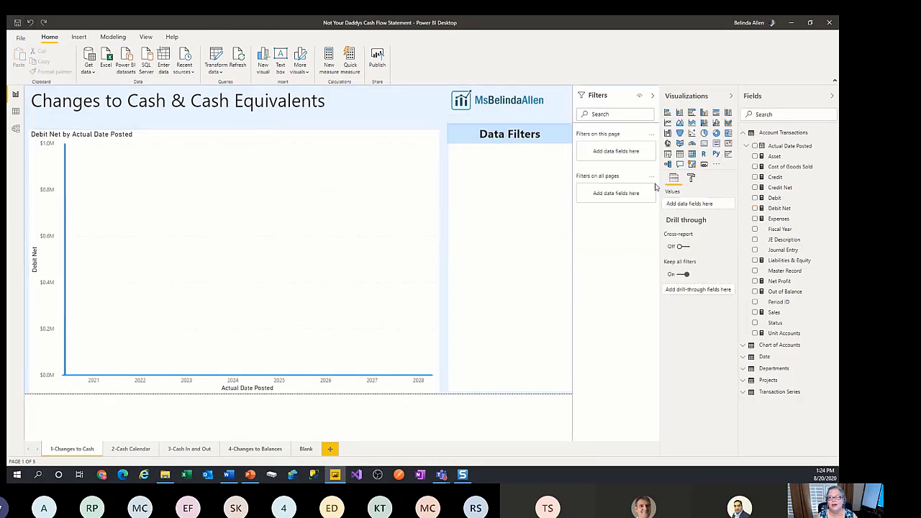
click(668, 153)
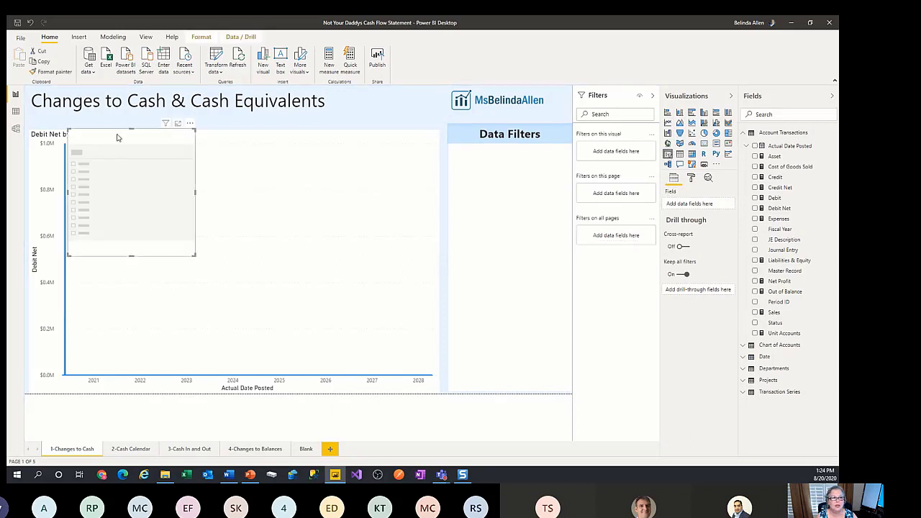
drag(119, 135, 496, 155)
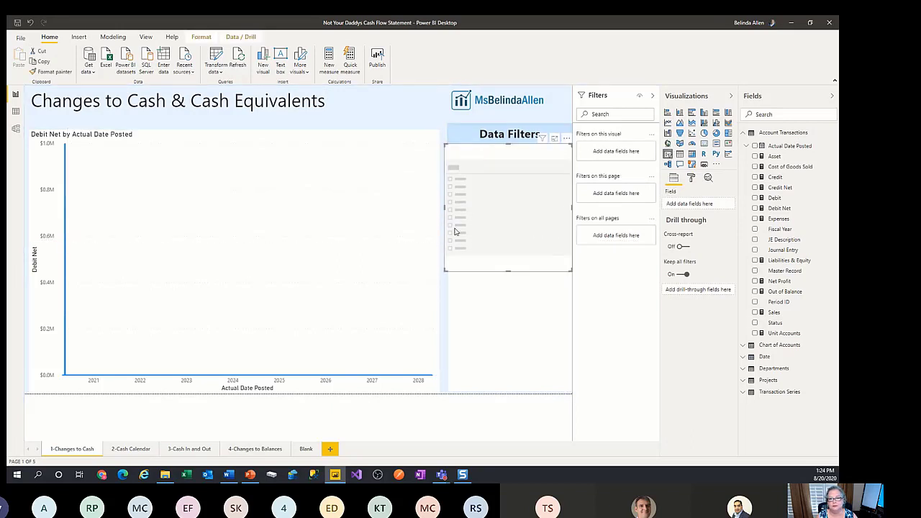
mouse_move(441, 271)
mouse_down()
mouse_move(457, 279)
mouse_move(448, 267)
mouse_up()
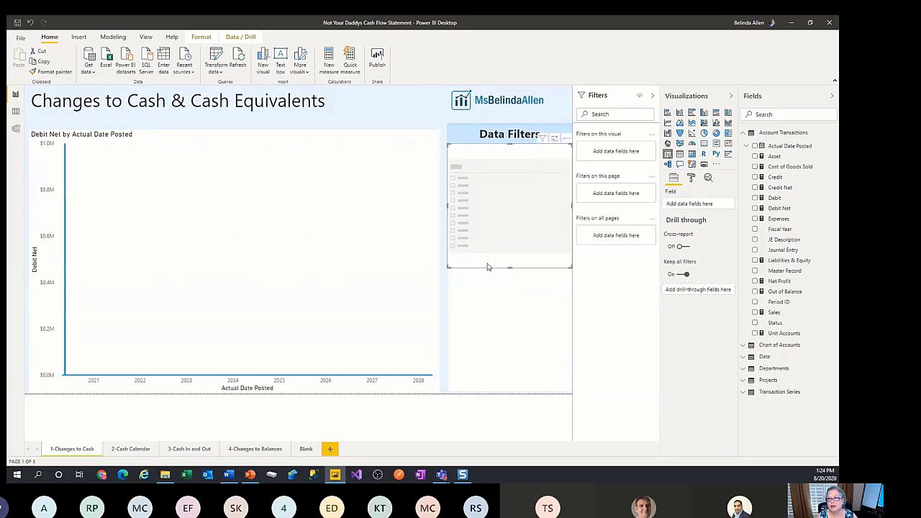
Step: Assign Actual Date Posted to the slicer as a date hierarchy and keep only the Year level
drag(802, 145, 721, 205)
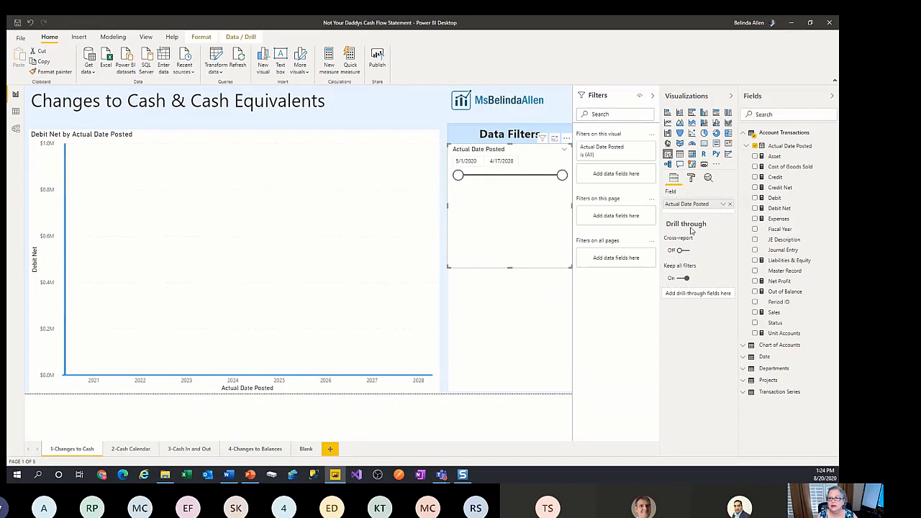
click(722, 205)
click(744, 269)
click(728, 222)
click(729, 223)
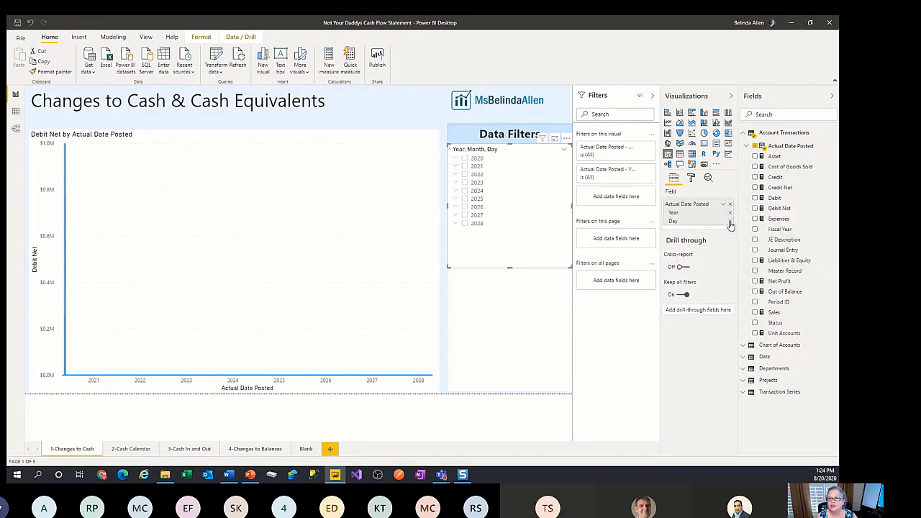
click(730, 223)
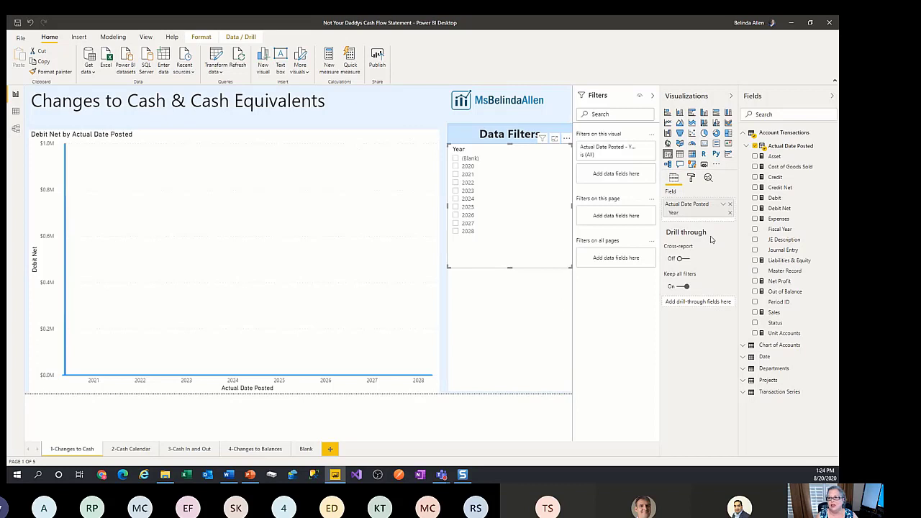
Step: Add a page-level filter on Account Category from Chart of Accounts and restrict it to Cash
click(744, 346)
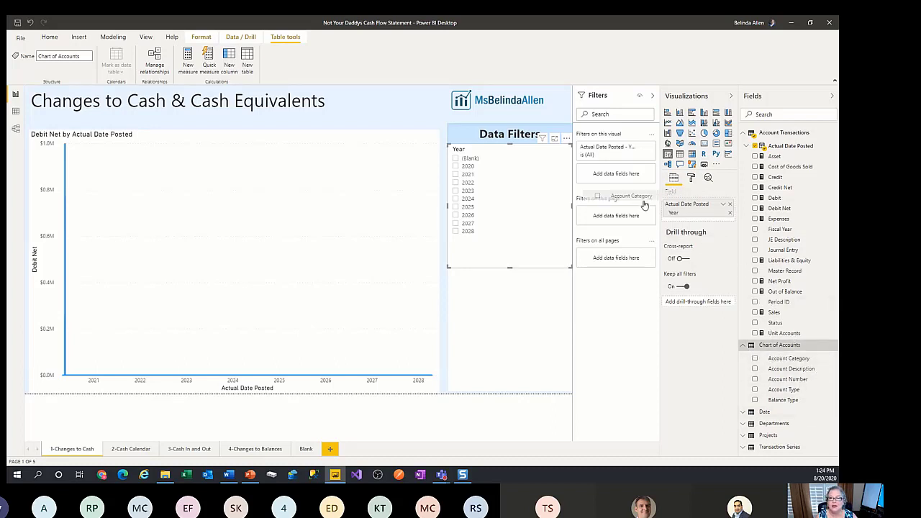
drag(632, 218, 631, 217)
scroll(597, 307, down, 3)
scroll(597, 308, up, 3)
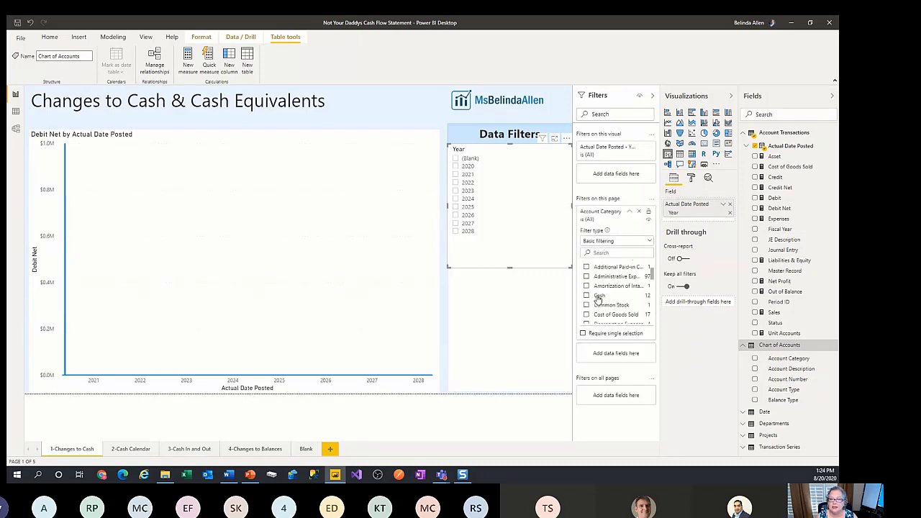
click(587, 298)
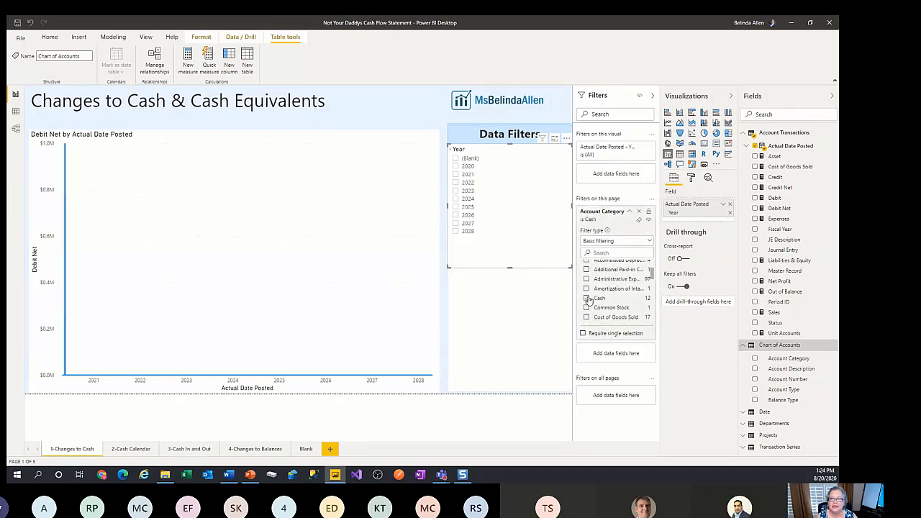
click(630, 212)
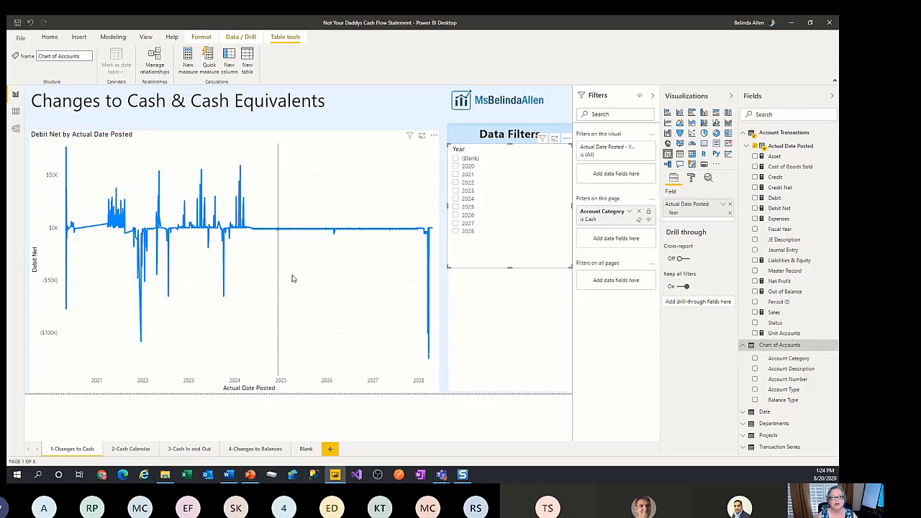
Step: Try 2027 in the Year slicer, switch it to 2023, and examine the Debit Net values along the line
click(456, 223)
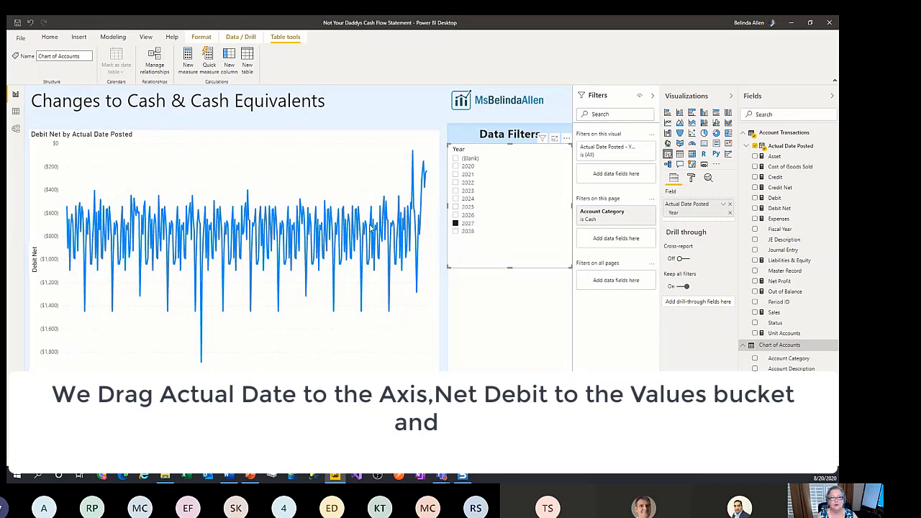
click(456, 192)
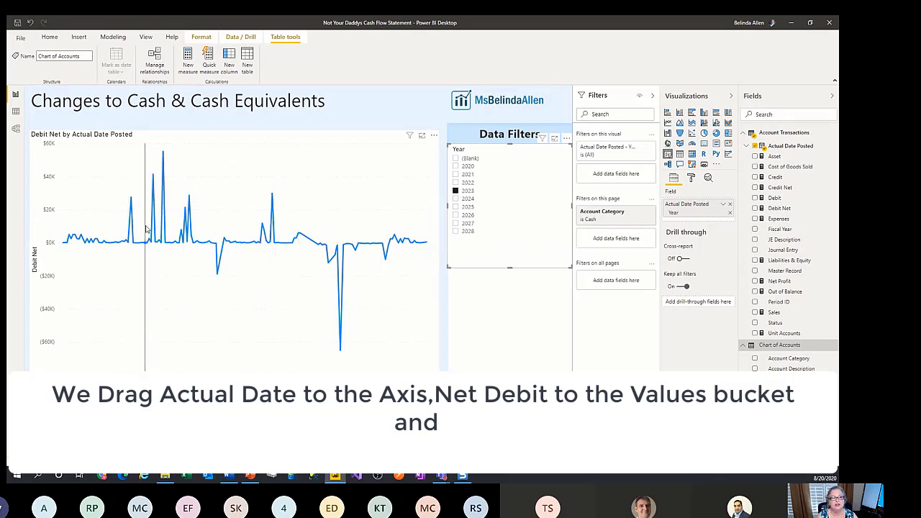
mouse_move(412, 278)
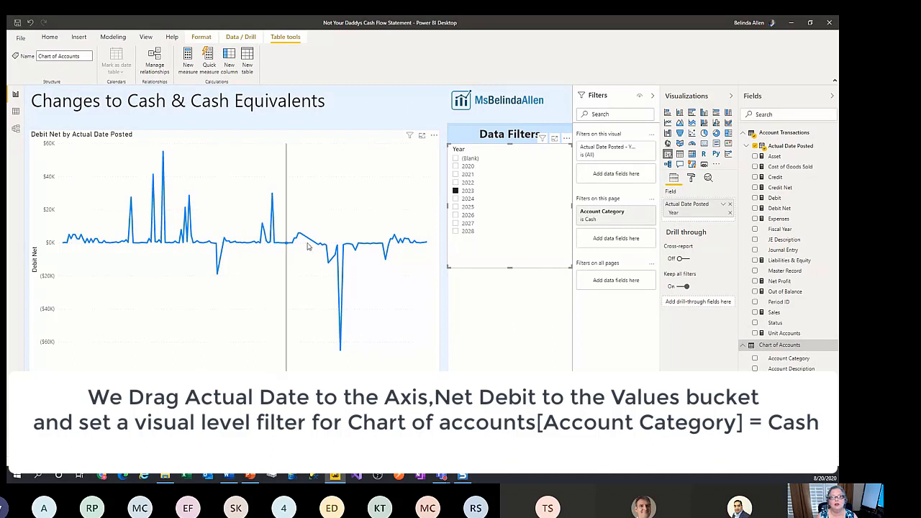
mouse_move(413, 252)
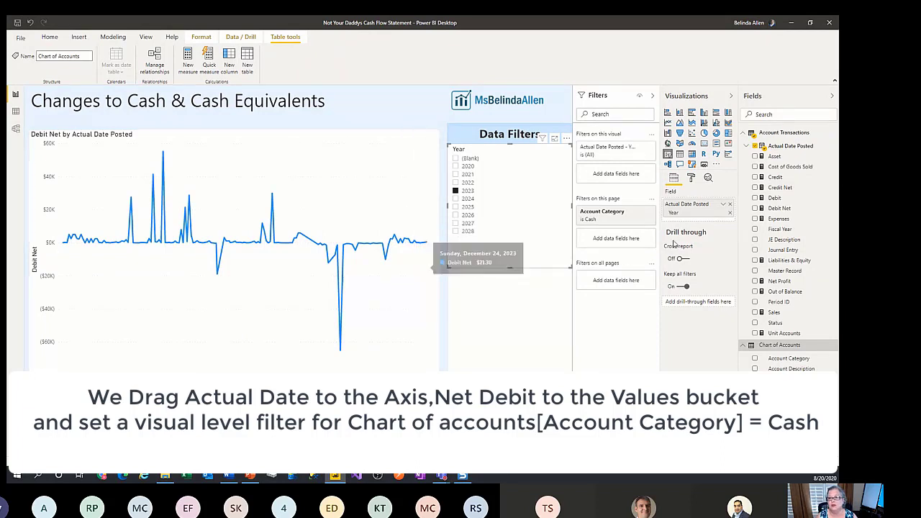
Step: Add a trend line to the Debit Net by Actual Date Posted line chart
click(384, 137)
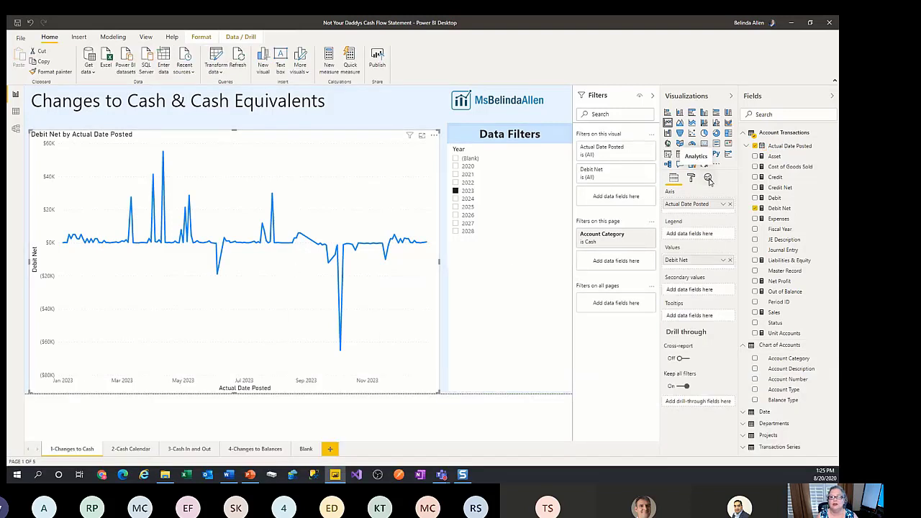
click(708, 178)
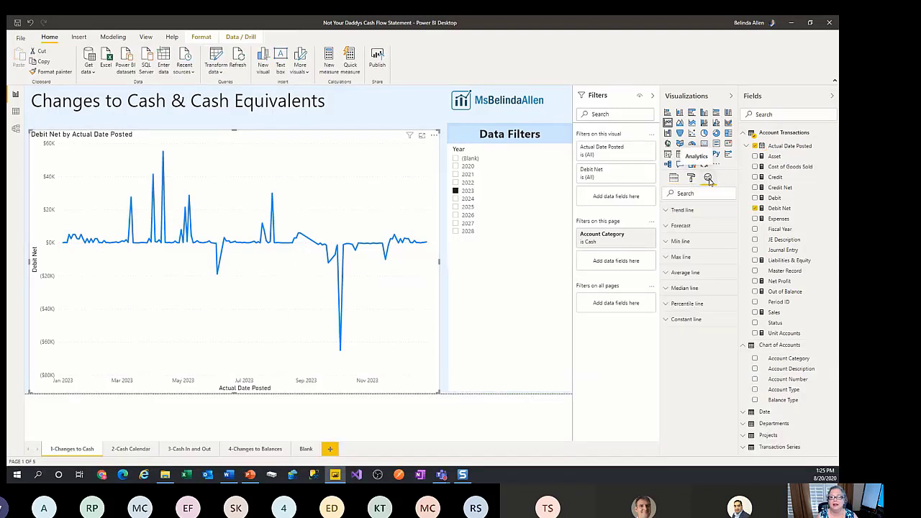
click(666, 211)
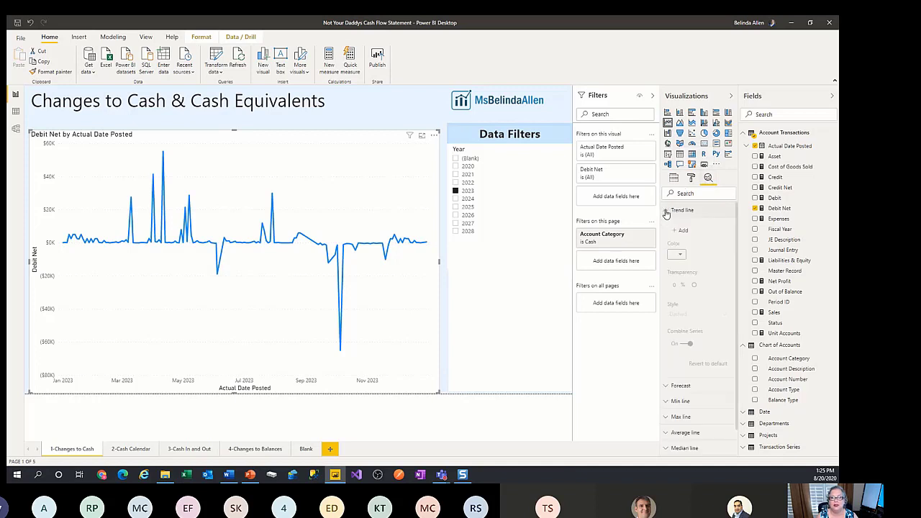
click(682, 231)
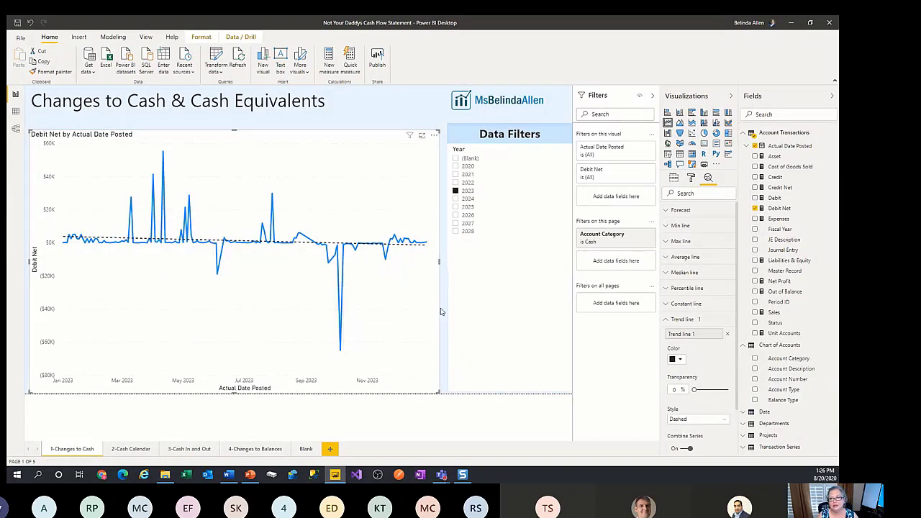
click(668, 320)
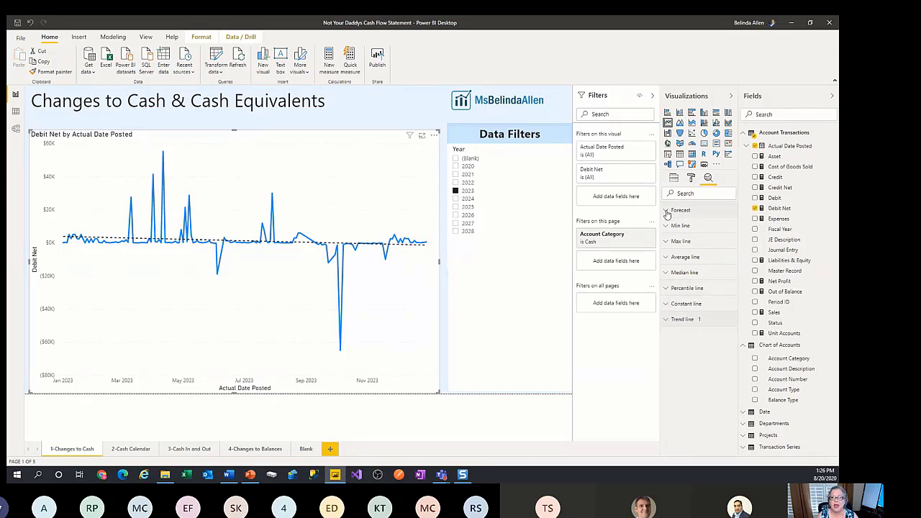
Step: Add a forecast to the line chart with a forecast length of 1 year, apply it and deselect the chart
click(664, 213)
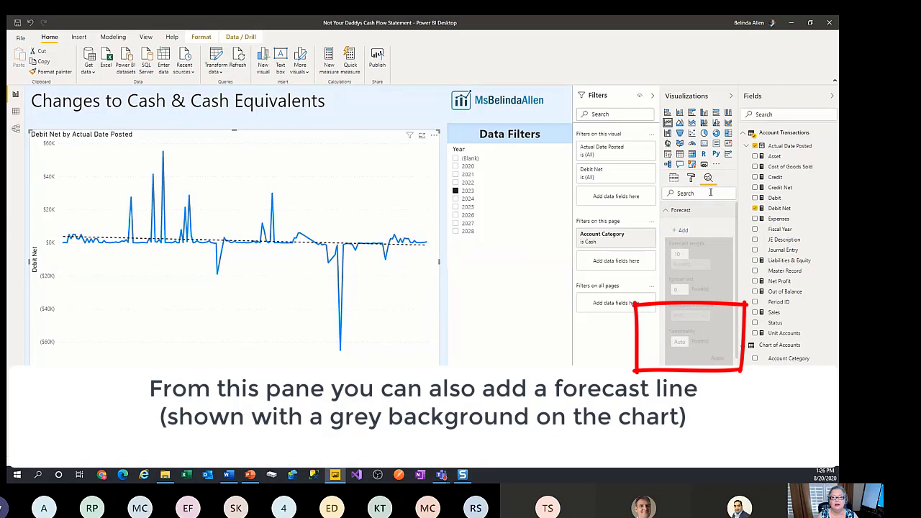
click(683, 230)
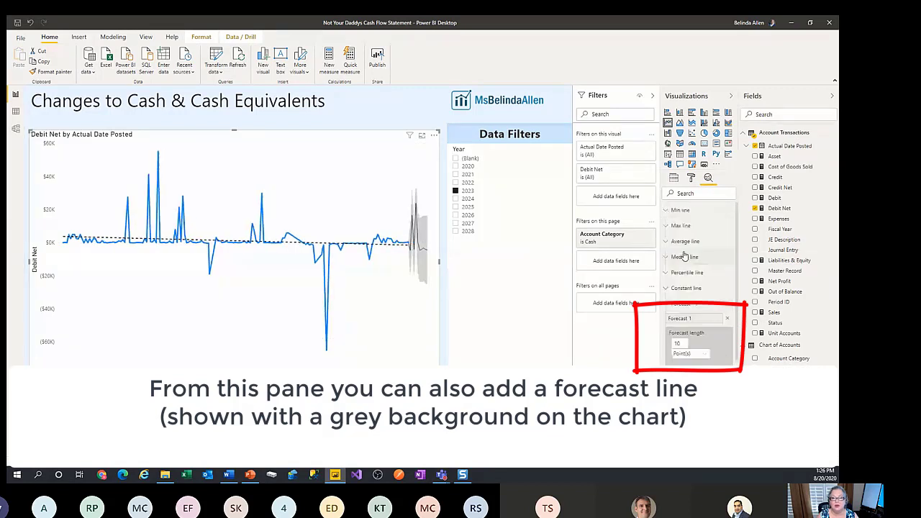
click(677, 343)
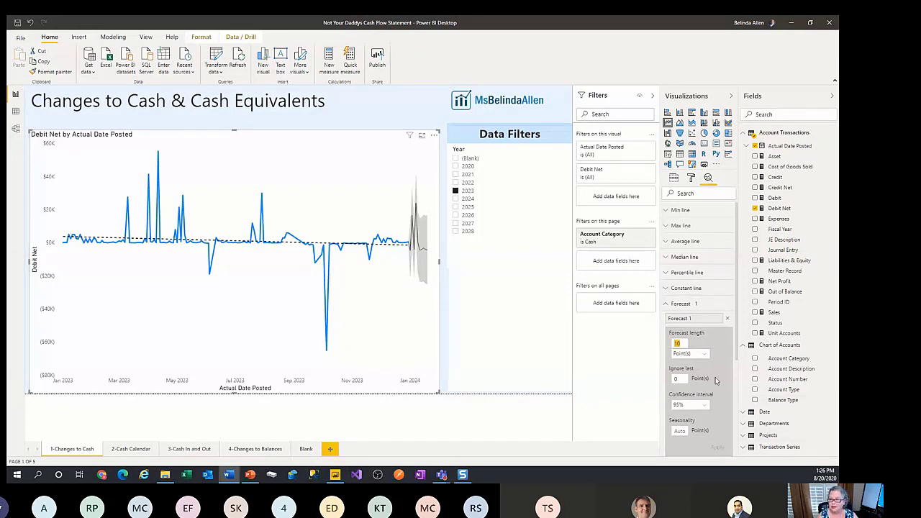
click(682, 343)
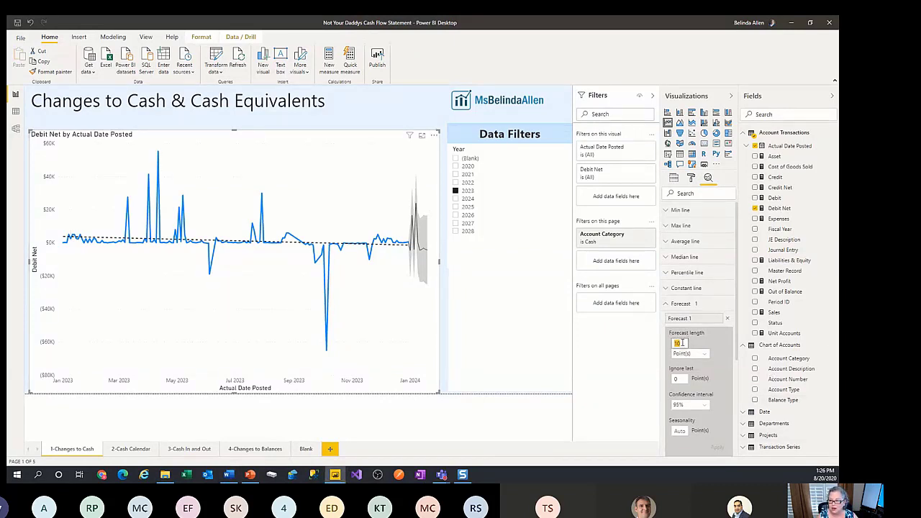
text(1)
click(685, 355)
click(682, 364)
scroll(695, 405, down, 1)
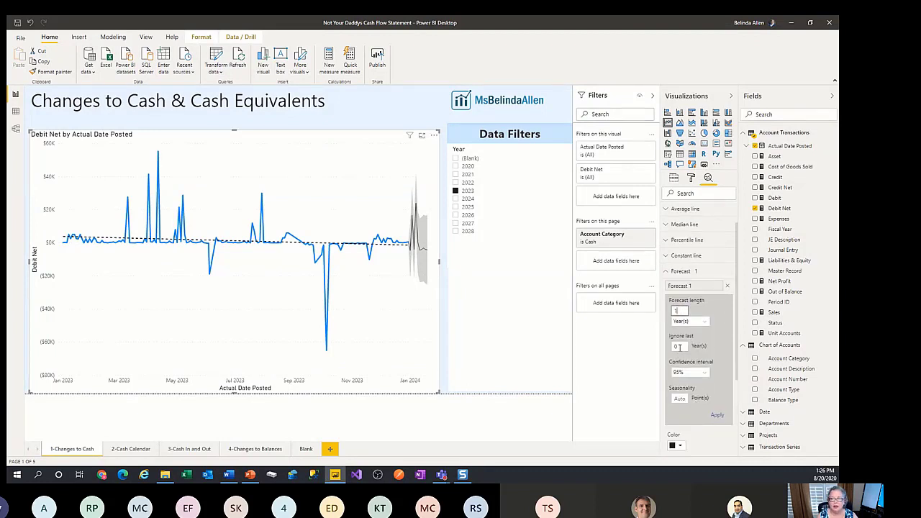
click(717, 415)
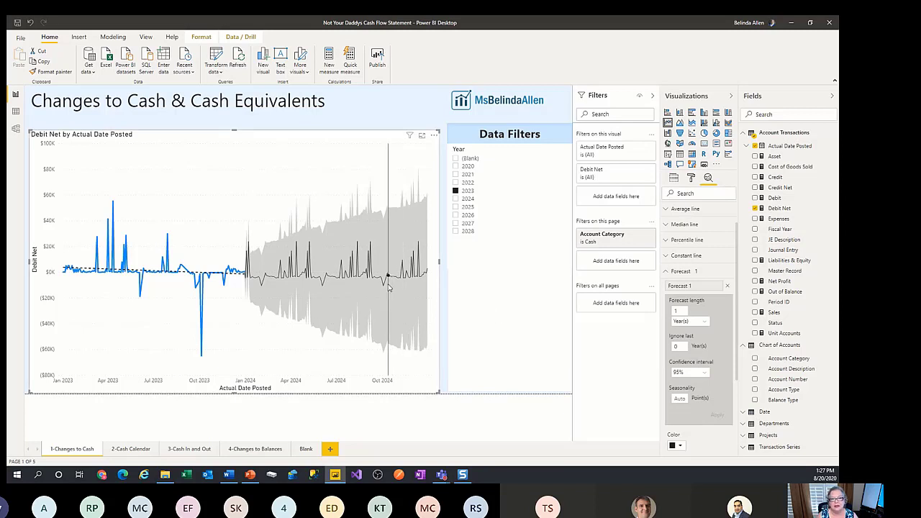
mouse_move(385, 286)
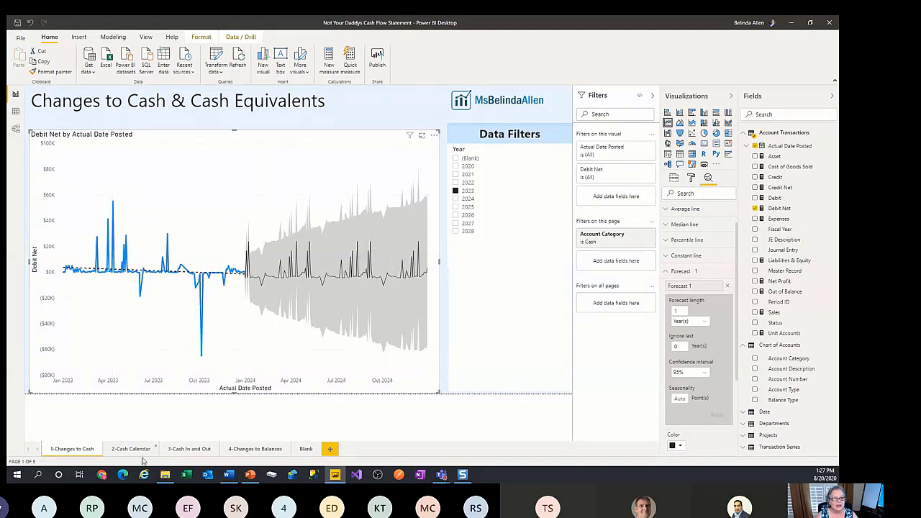
click(263, 417)
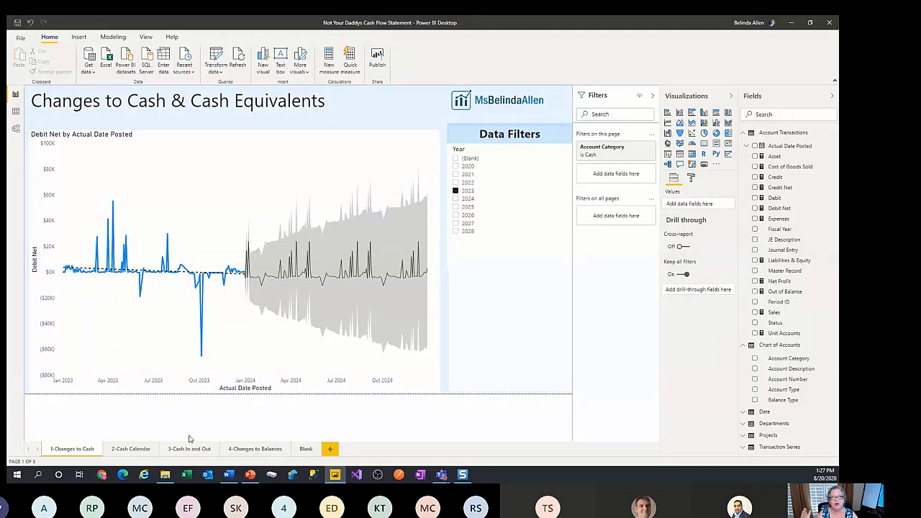
Step: On the 2-Cash Calendar page, add a page-level filter on Account Category from Chart of Accounts and restrict it to Cash
click(130, 448)
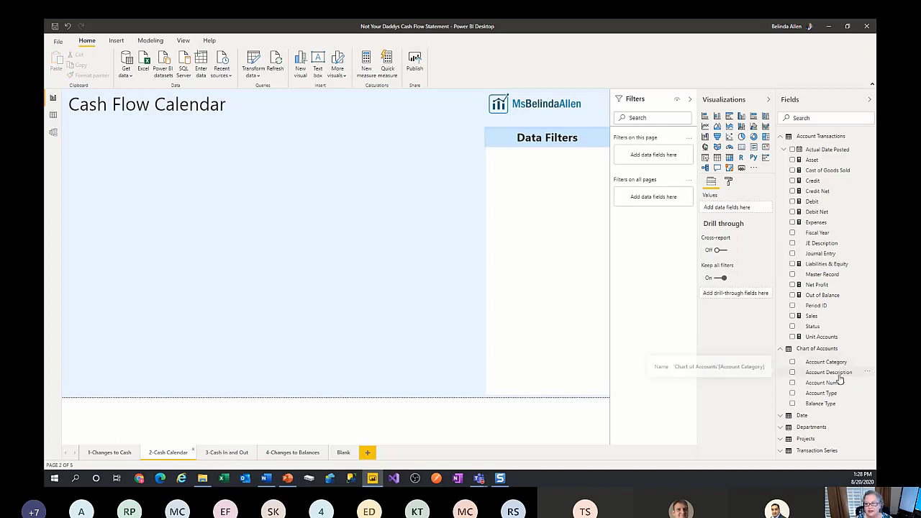
drag(838, 362, 656, 156)
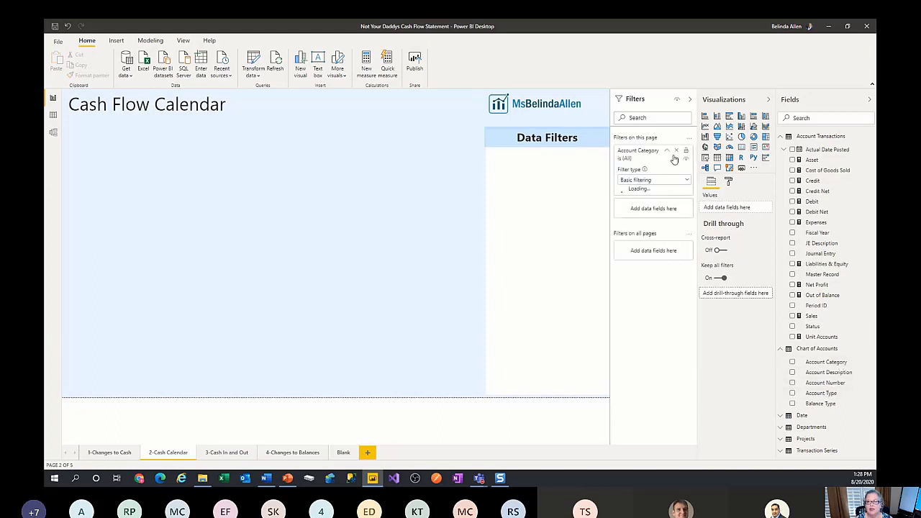
scroll(626, 230, down, 3)
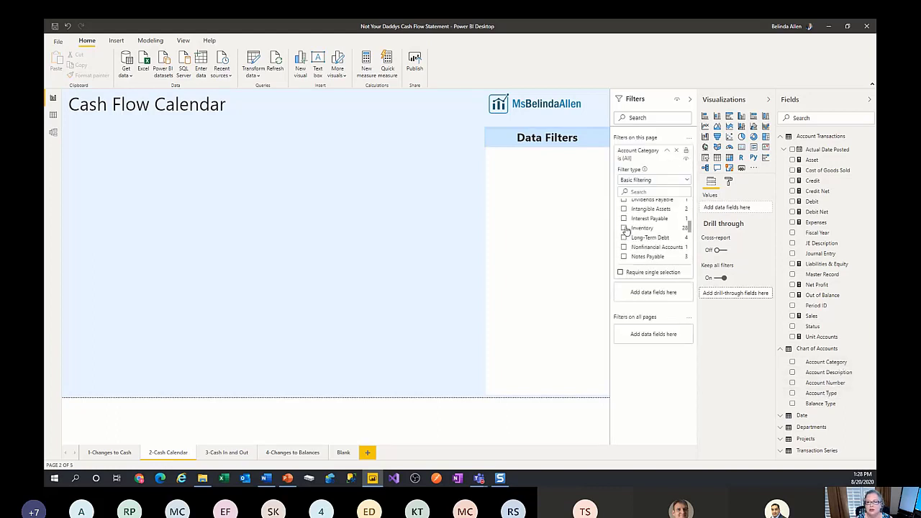
click(624, 216)
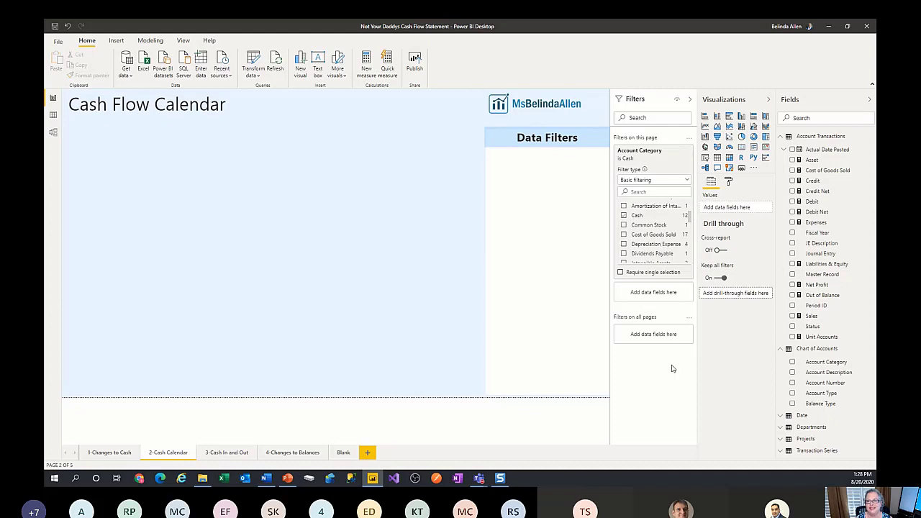
Step: Search AppSource for calendar visuals and import Beyondsoft Calendar into the report
click(754, 170)
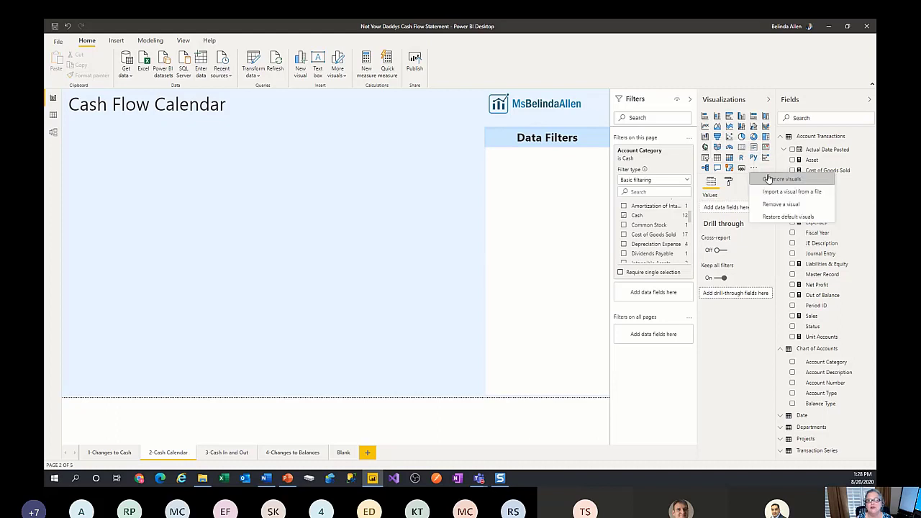
click(768, 178)
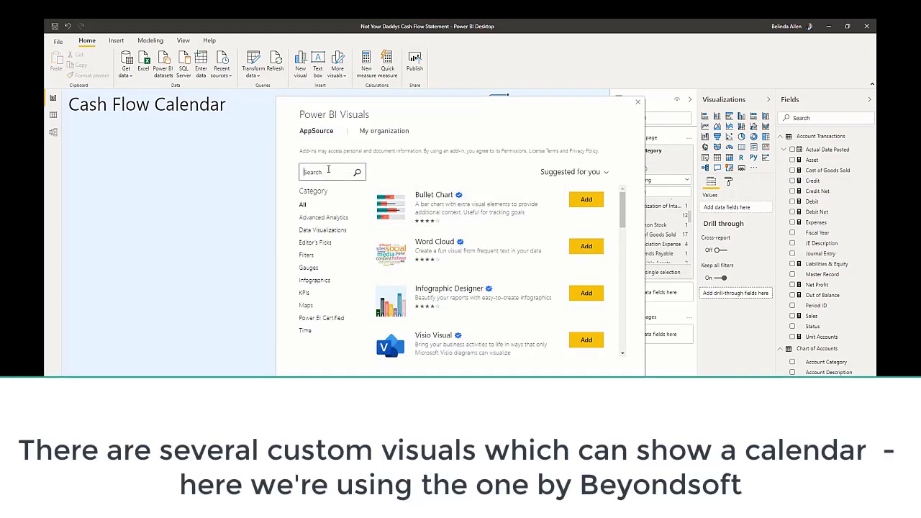
text(cakeb)
key(Return)
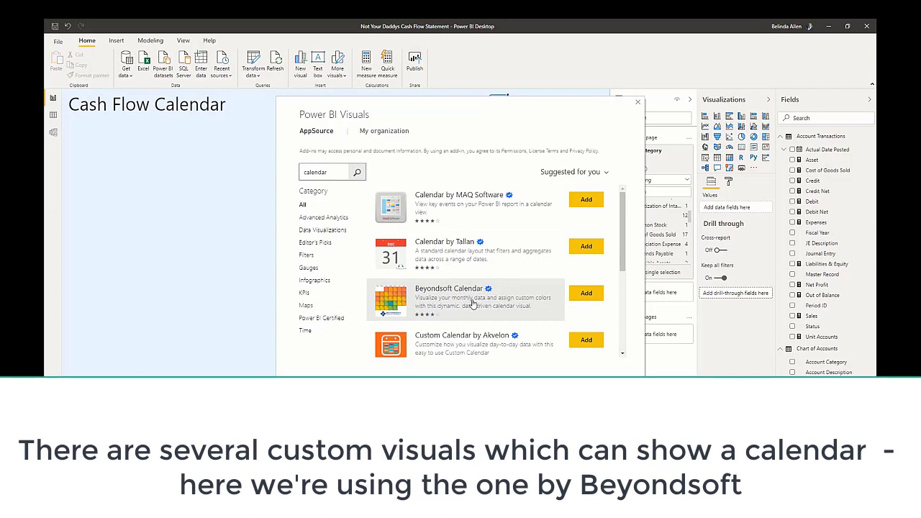
click(583, 294)
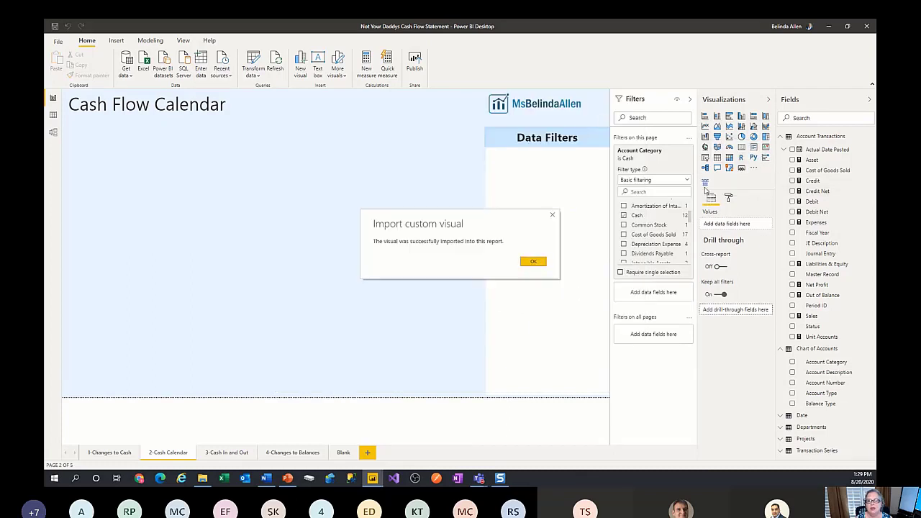
click(533, 261)
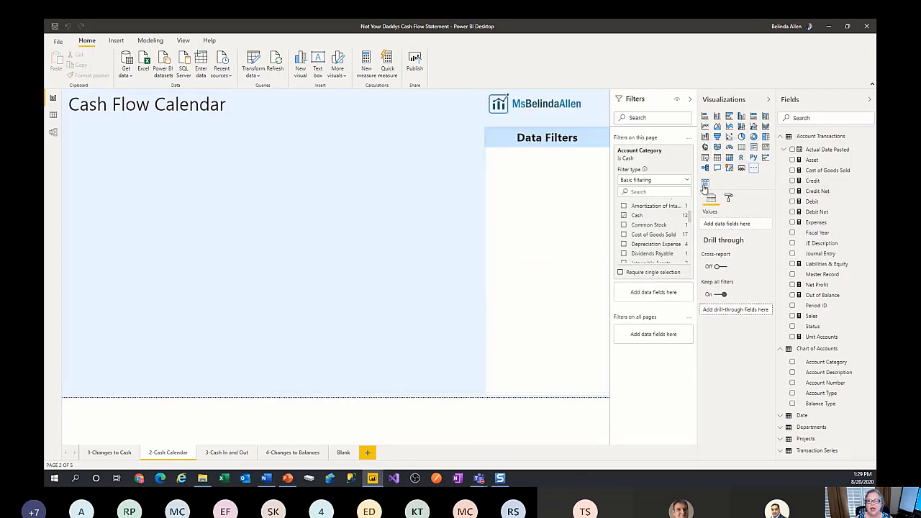
Step: Place a Beyondsoft Calendar on the page with Date from the Date table as Date Field and Debit Net as Measure Data
click(705, 182)
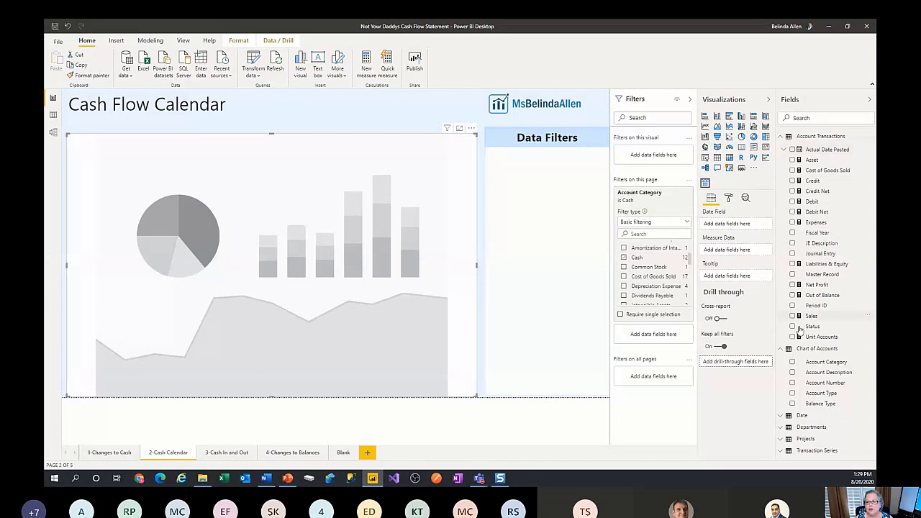
click(794, 416)
click(692, 100)
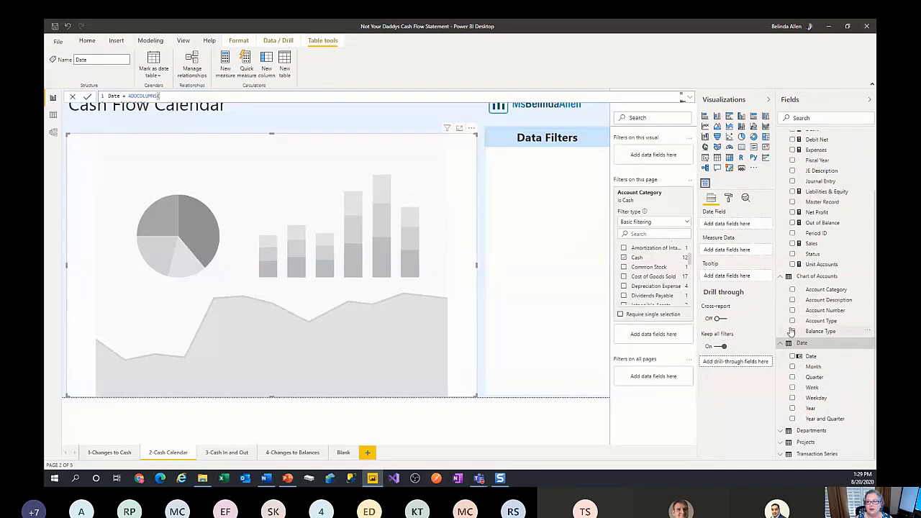
drag(812, 356, 723, 226)
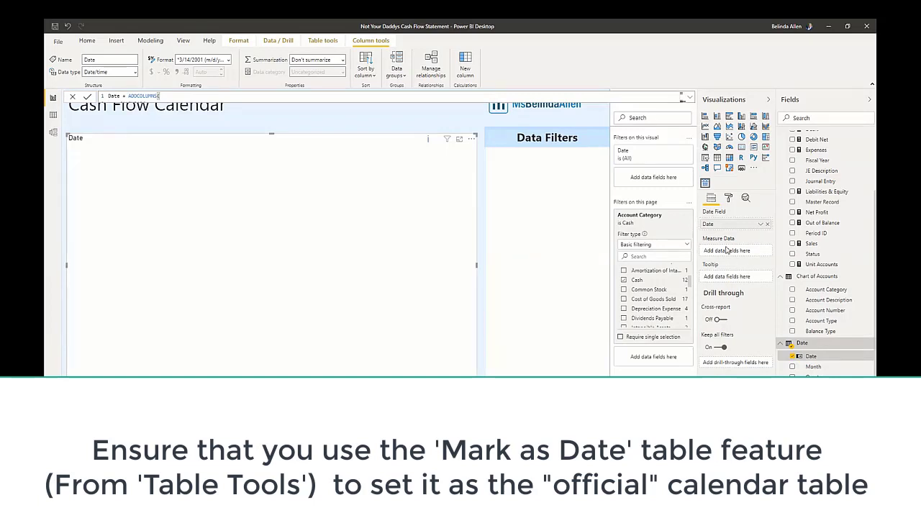
scroll(826, 229, up, 3)
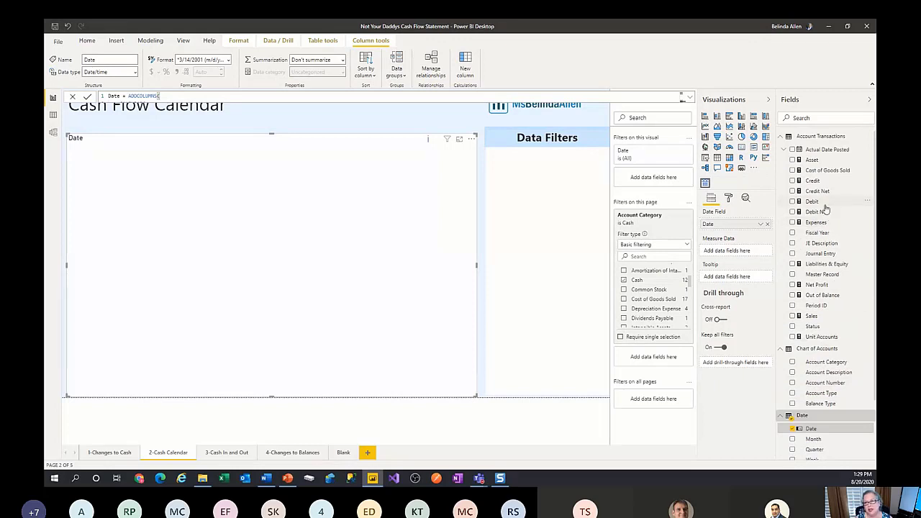
drag(826, 215, 747, 252)
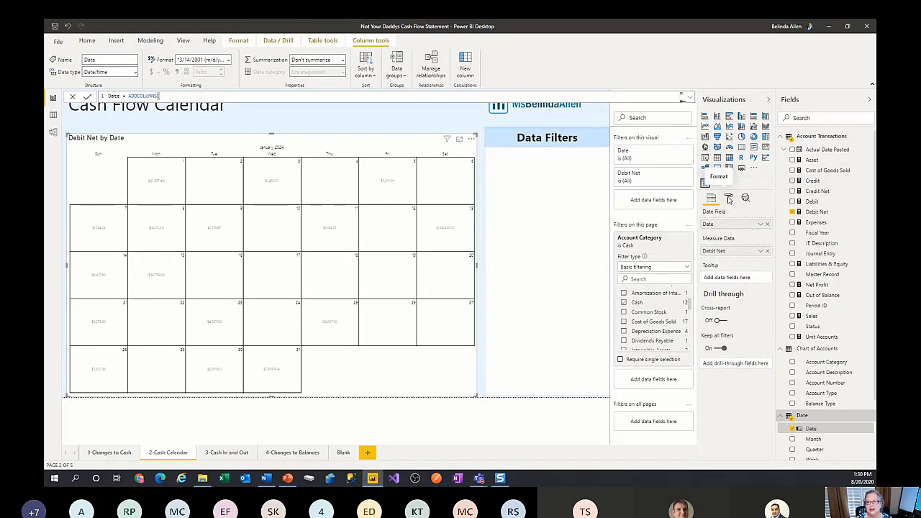
Step: Find the calendar's text settings and set the Calendar Format text size to 18 pt
click(728, 199)
click(726, 214)
text(text)
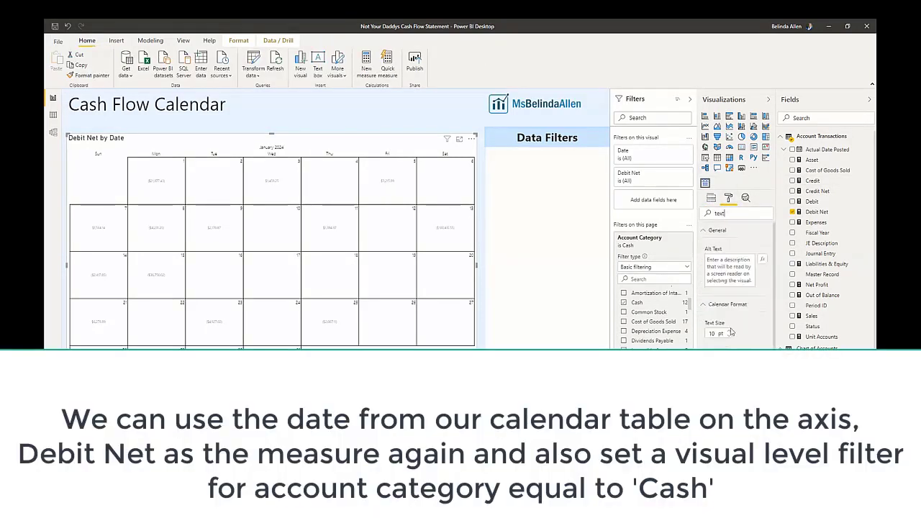
double_click(712, 333)
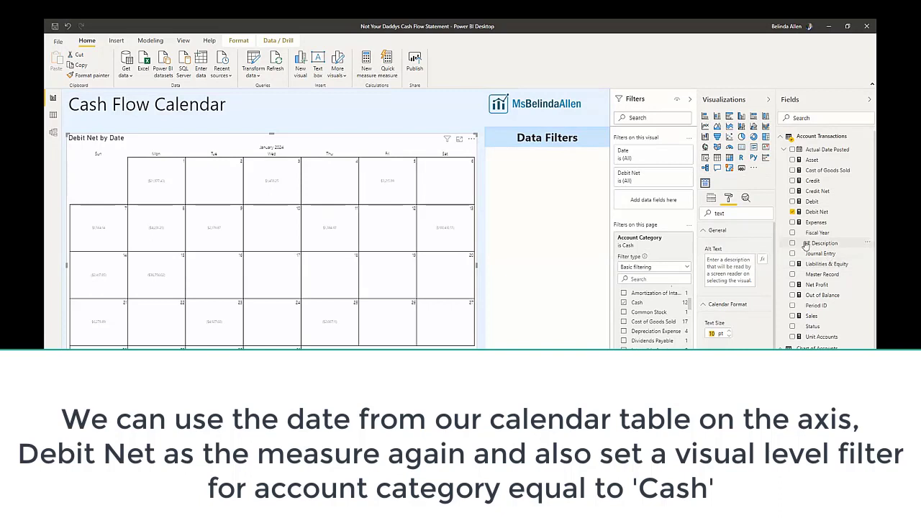
text(18)
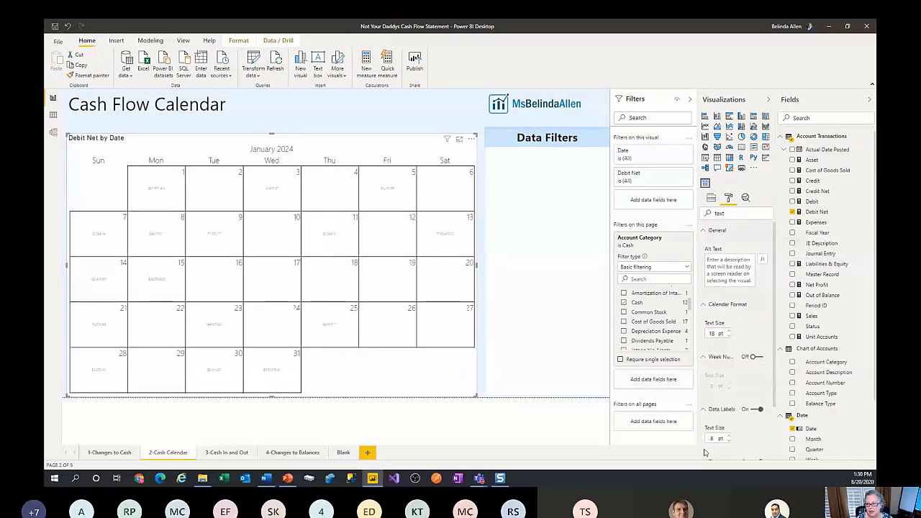
Step: Set the calendar's data label text size to 18 pt and turn off the visual's title
double_click(718, 438)
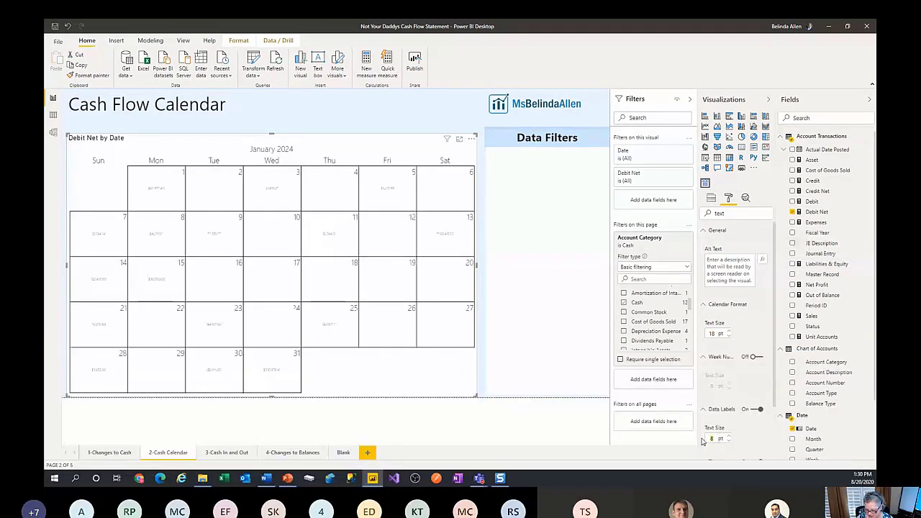
text(18)
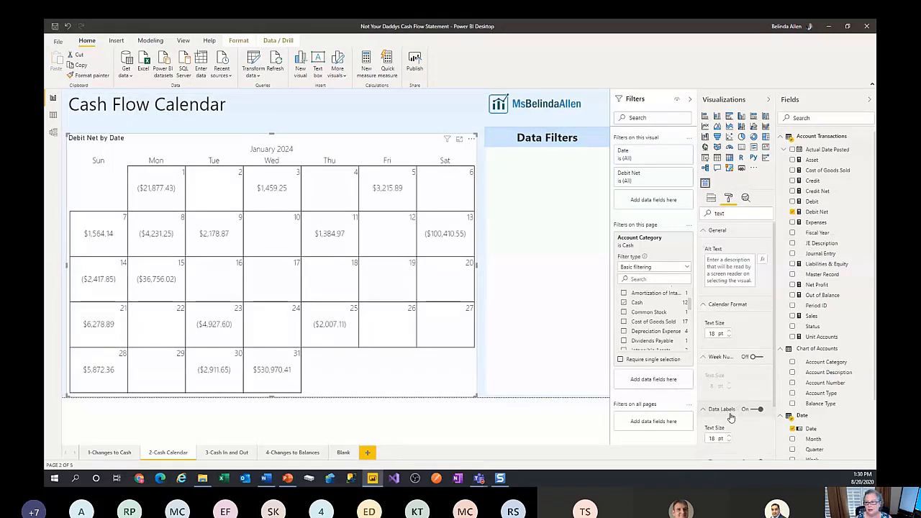
scroll(716, 392, down, 2)
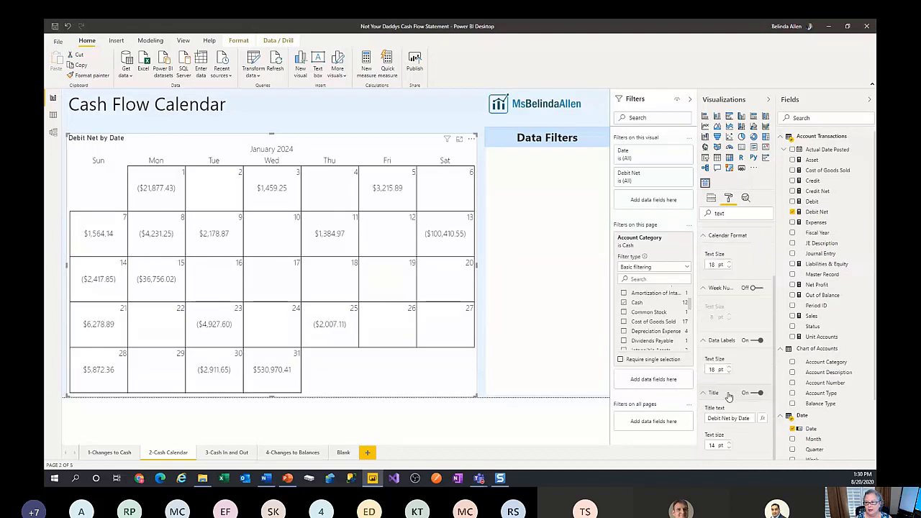
click(751, 392)
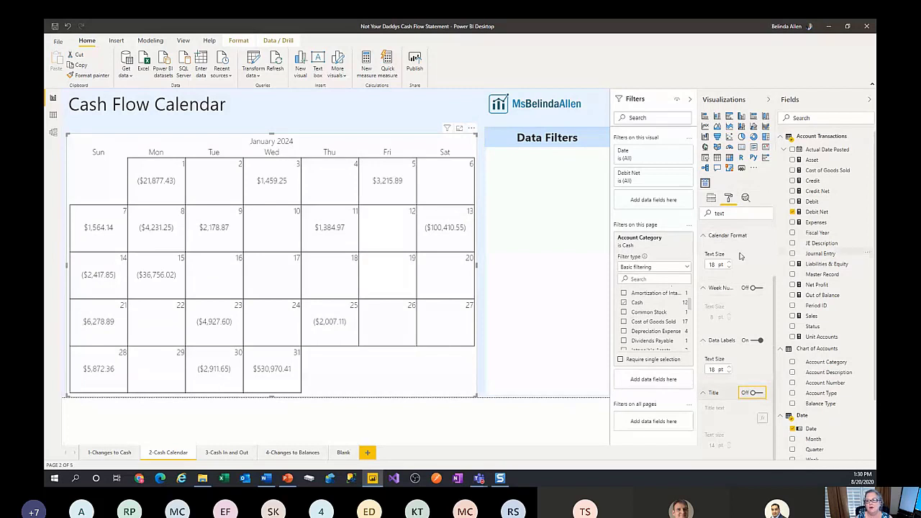
Step: Clear the format search, turn on diverging for the calendar's gradient data colors, and set the minimum color to light red
double_click(738, 213)
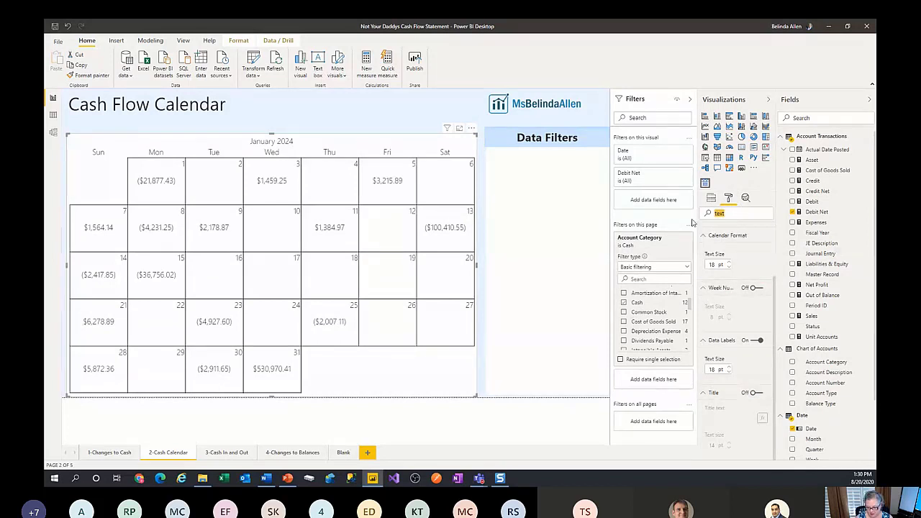
key(BackSpace)
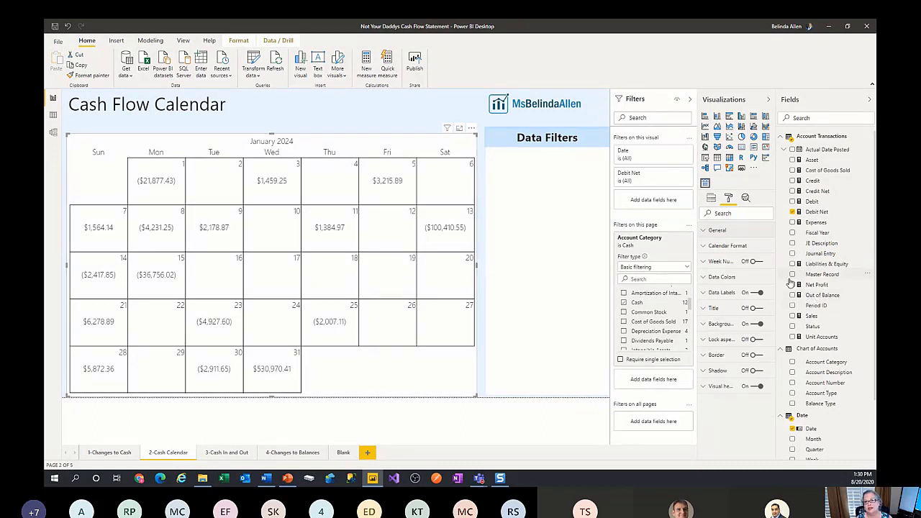
mouse_move(436, 237)
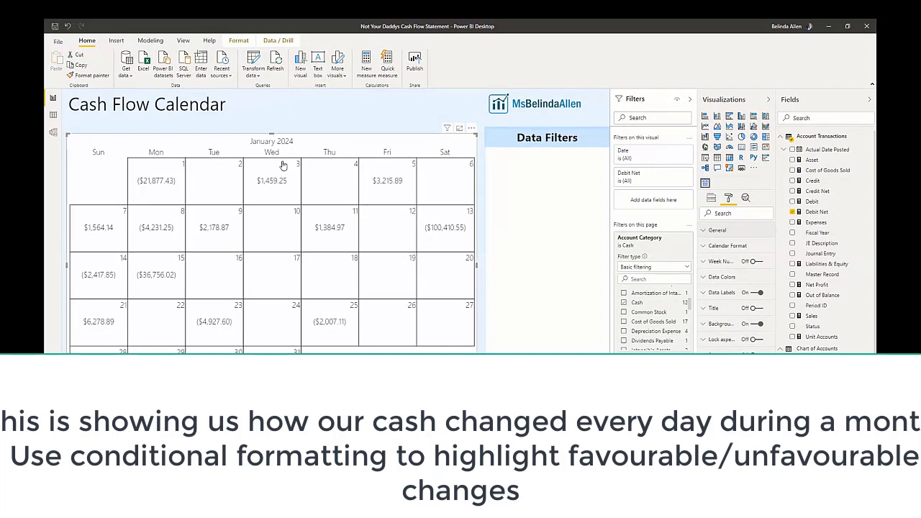
click(704, 280)
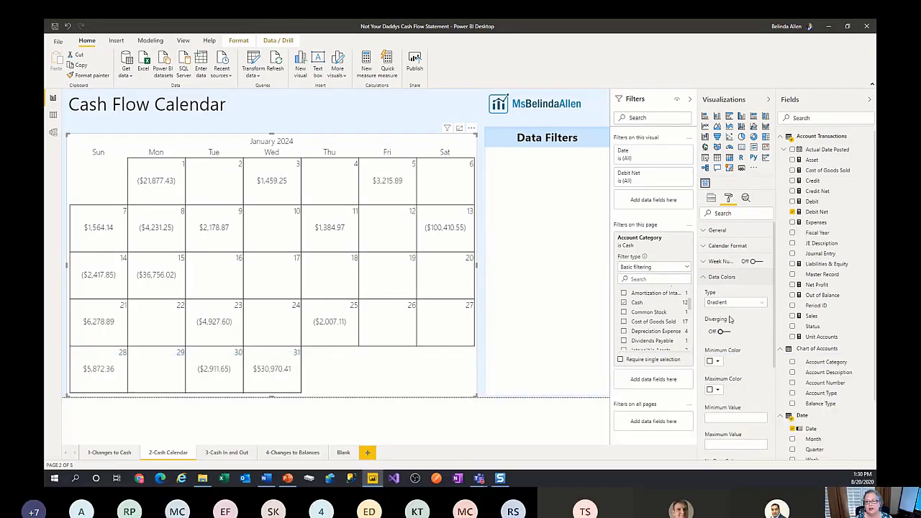
click(725, 332)
scroll(751, 356, down, 1)
scroll(752, 355, down, 1)
click(714, 295)
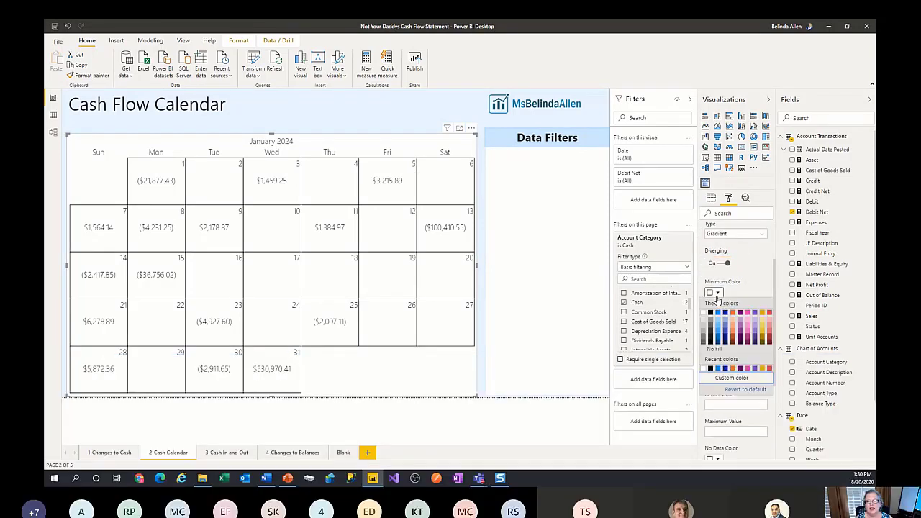
click(768, 322)
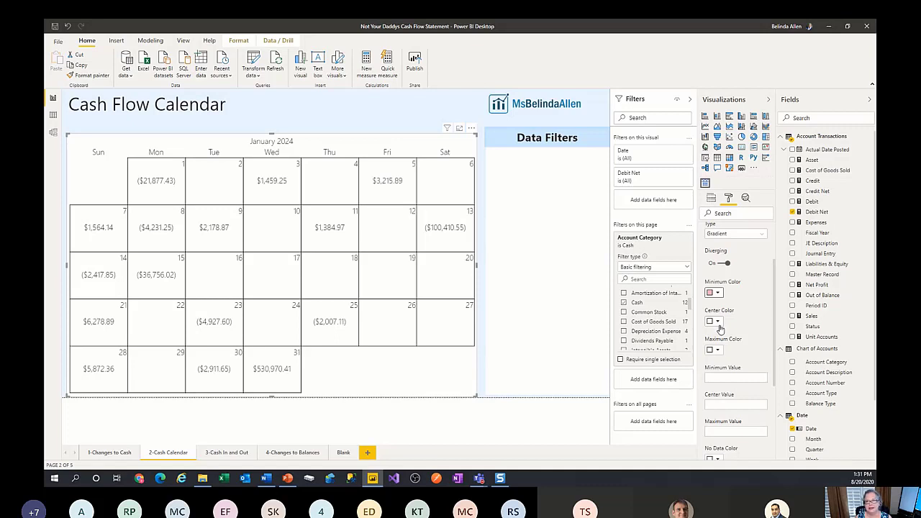
Step: Set the calendar's center data color to light yellow and its maximum color to a custom bright green
click(717, 321)
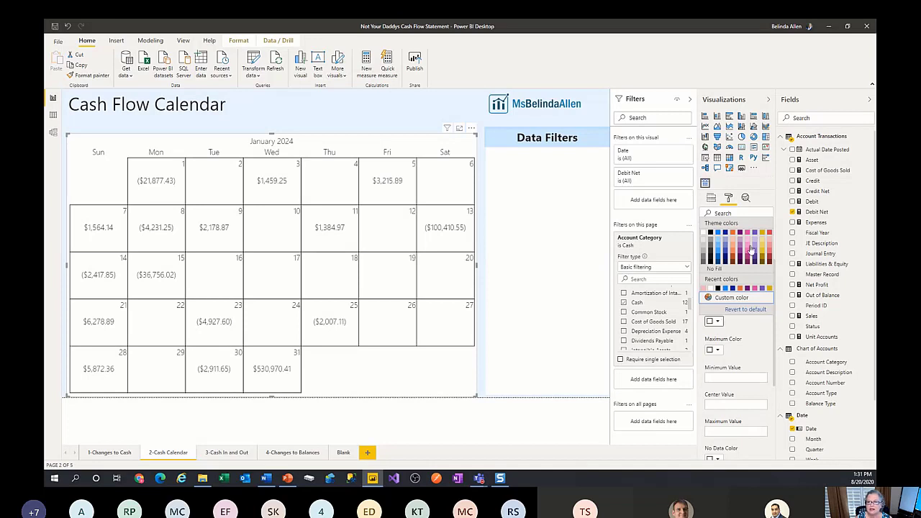
click(765, 243)
click(717, 350)
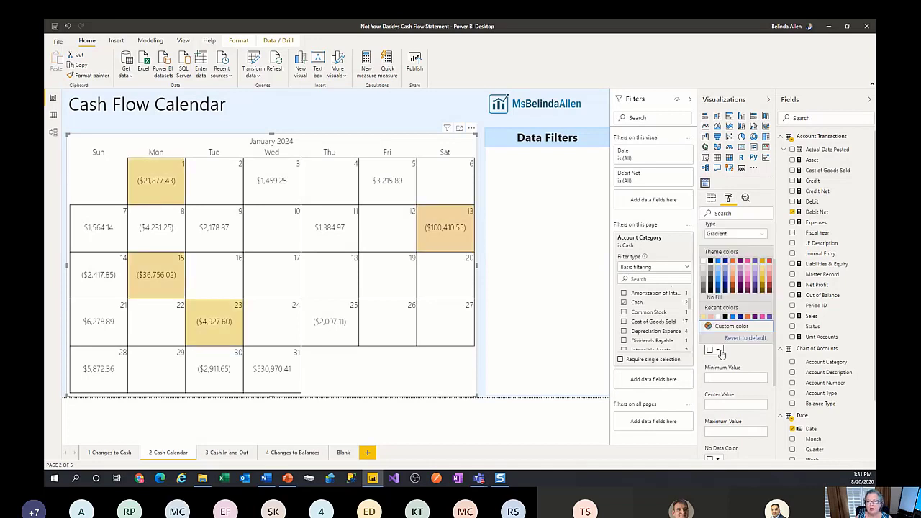
click(728, 327)
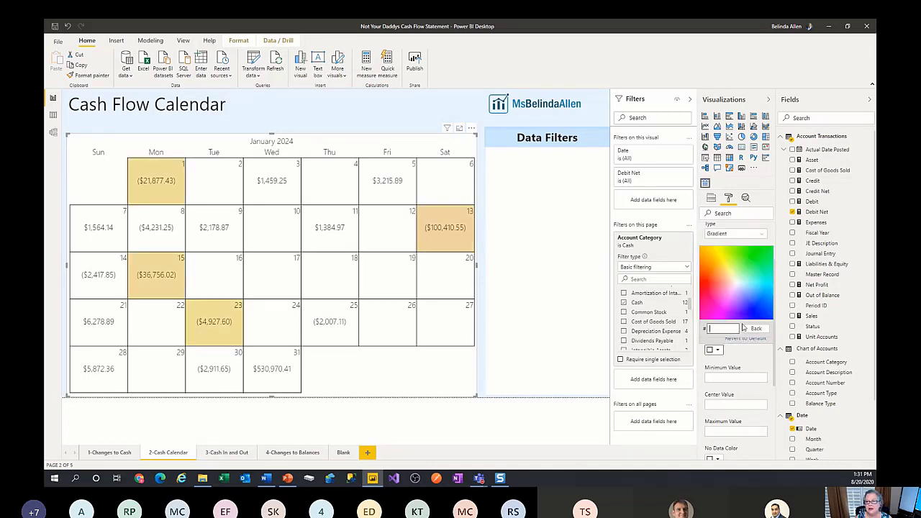
click(733, 249)
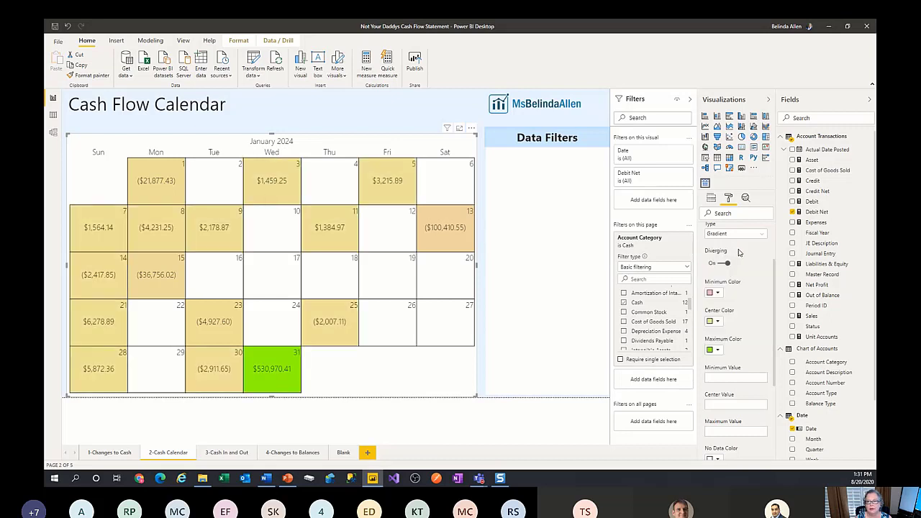
click(717, 349)
click(748, 359)
click(482, 142)
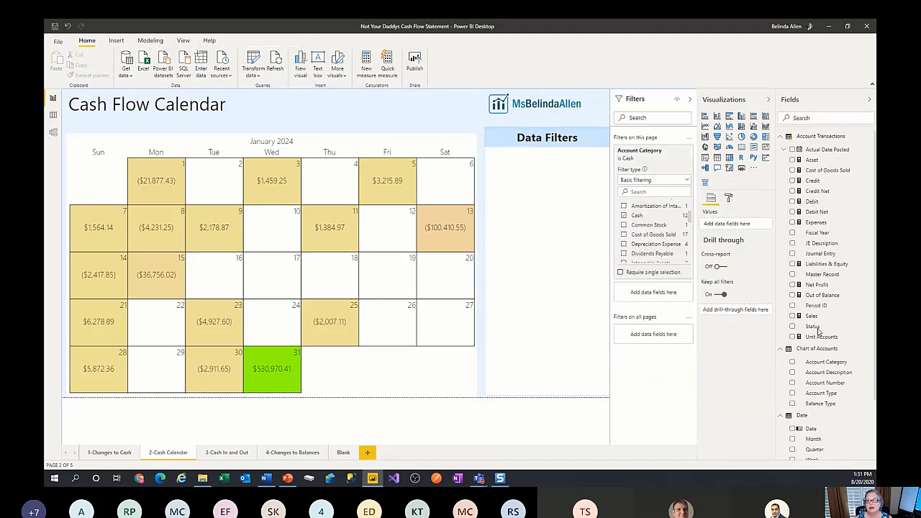
Step: Add an empty slicer and size it to fill the area below the Data Filters heading
click(705, 158)
drag(144, 138, 569, 154)
drag(482, 274, 487, 397)
scroll(853, 441, down, 1)
scroll(852, 441, down, 2)
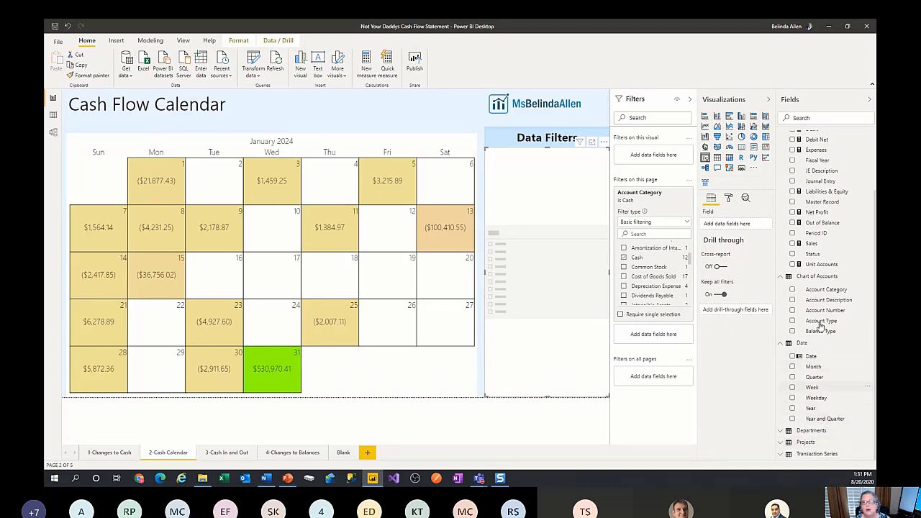
Step: Add a "Year and Month" column after Quarter in the Date table's formula, formatting [Date] as YYYYY-MM
click(826, 360)
click(689, 98)
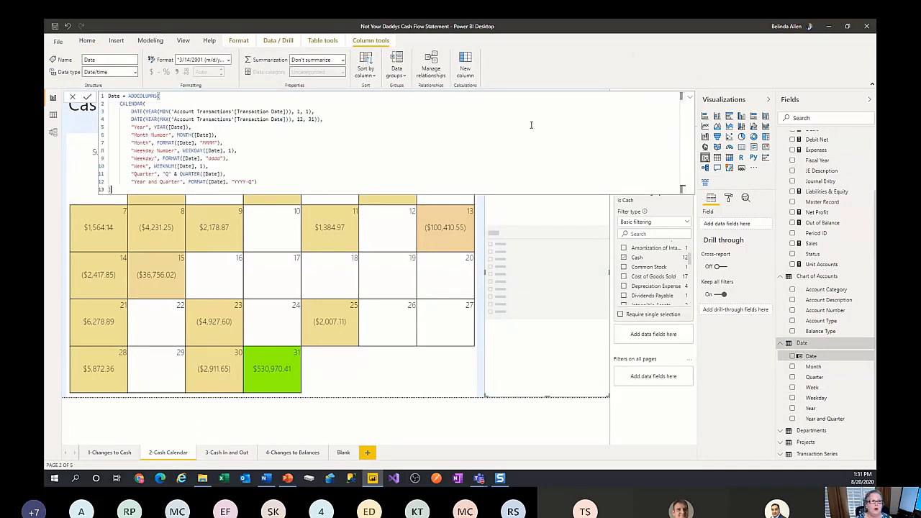
click(242, 171)
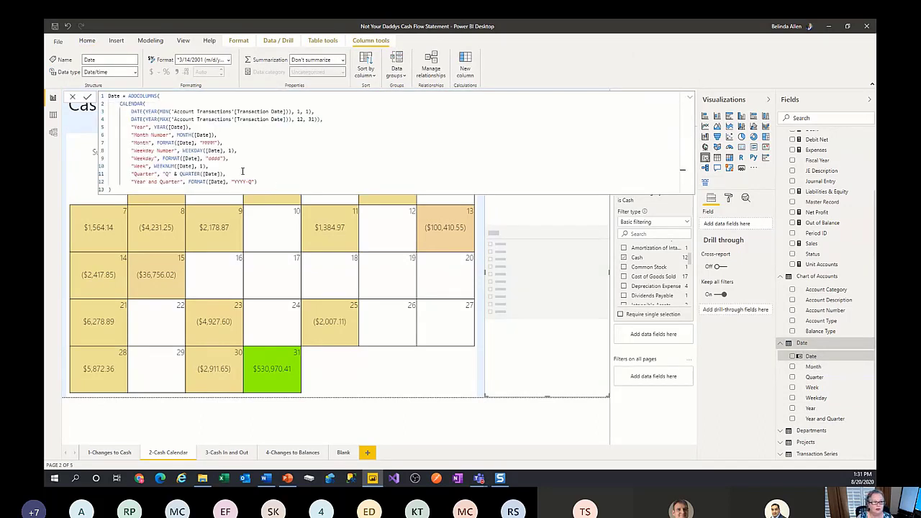
key(Return)
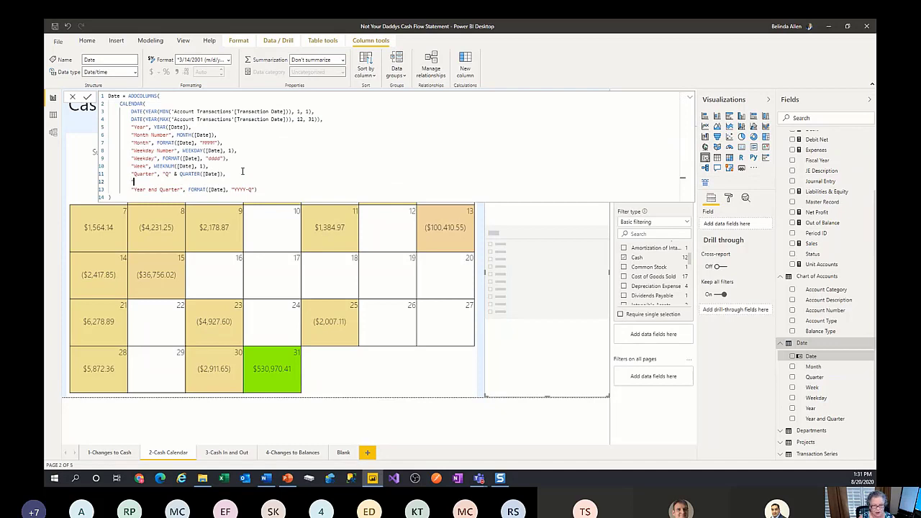
text("Year and Month", FORMAT()
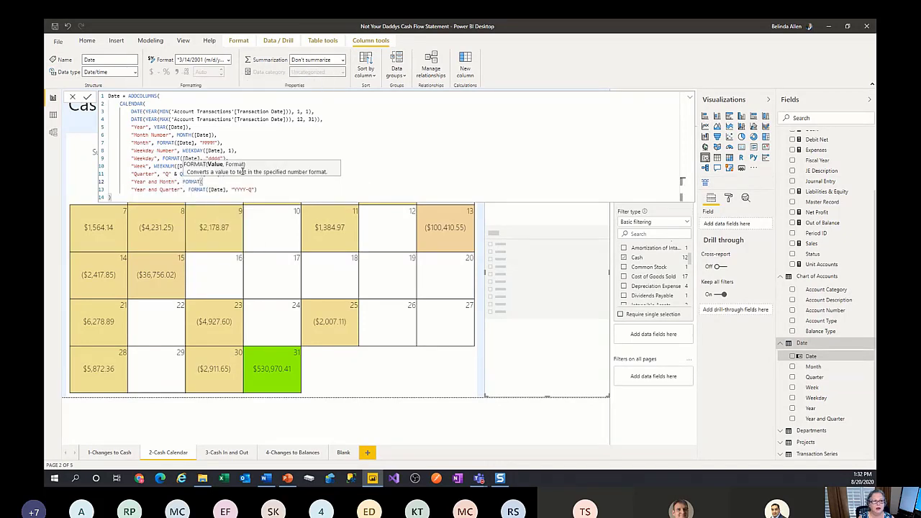
text([Date])
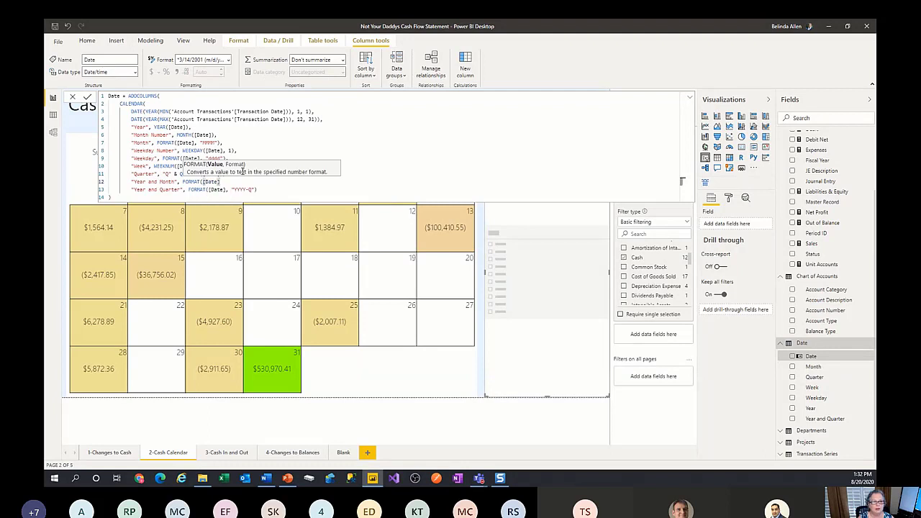
text(, "Y)
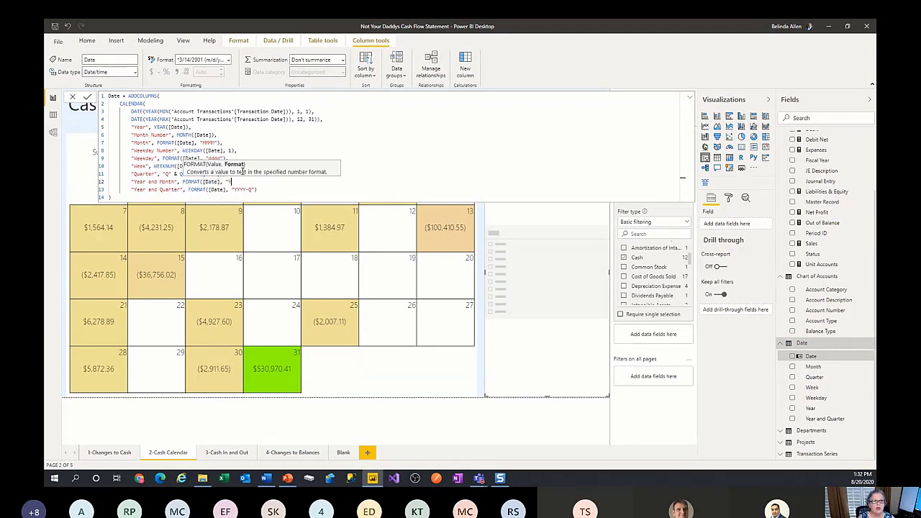
text(YYY-)
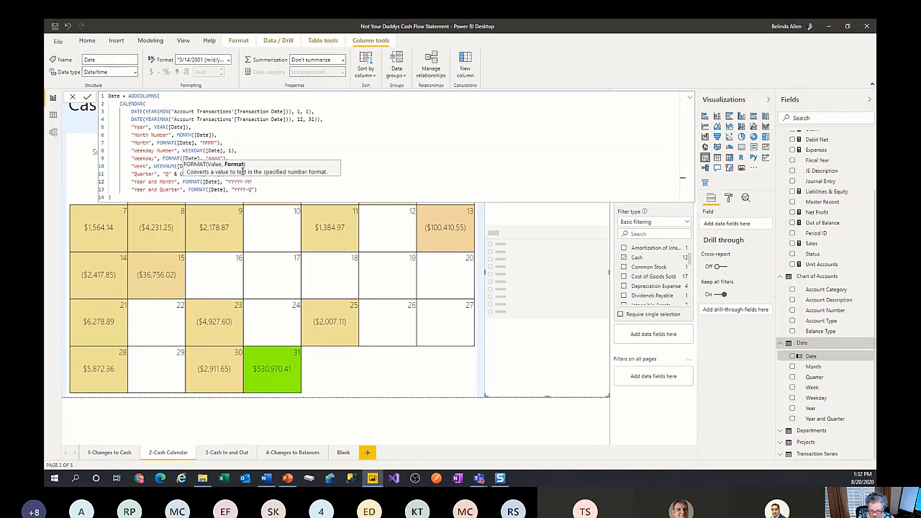
text(MM)
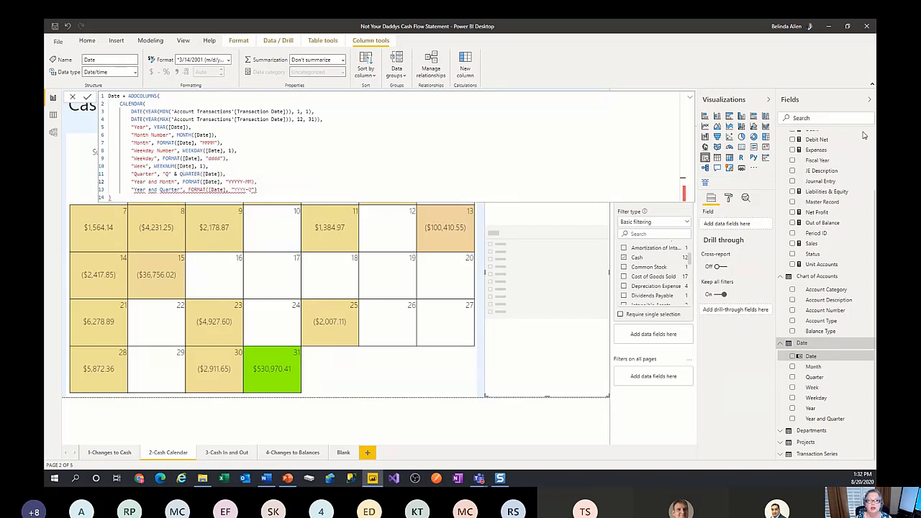
key(Return)
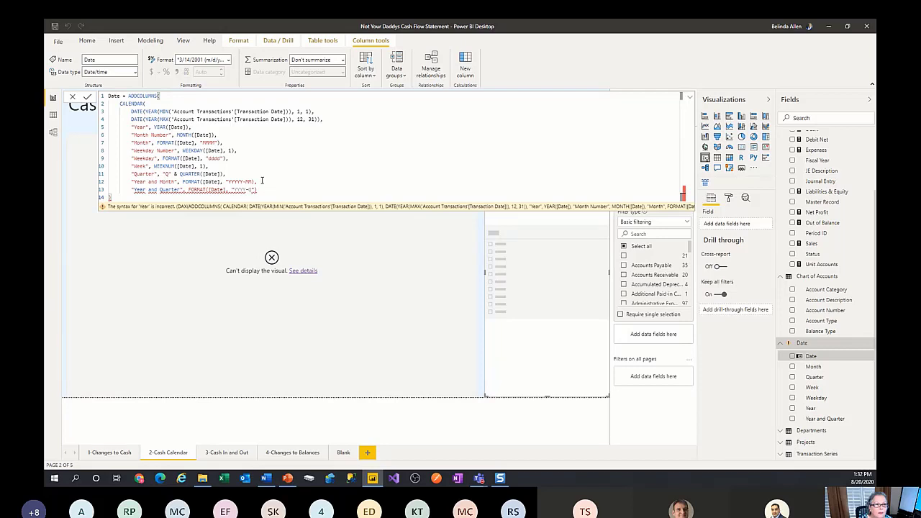
Step: Add the missing closing quotation mark after YYYYY-MM in the Year and Month line and commit the Date table formula
click(262, 181)
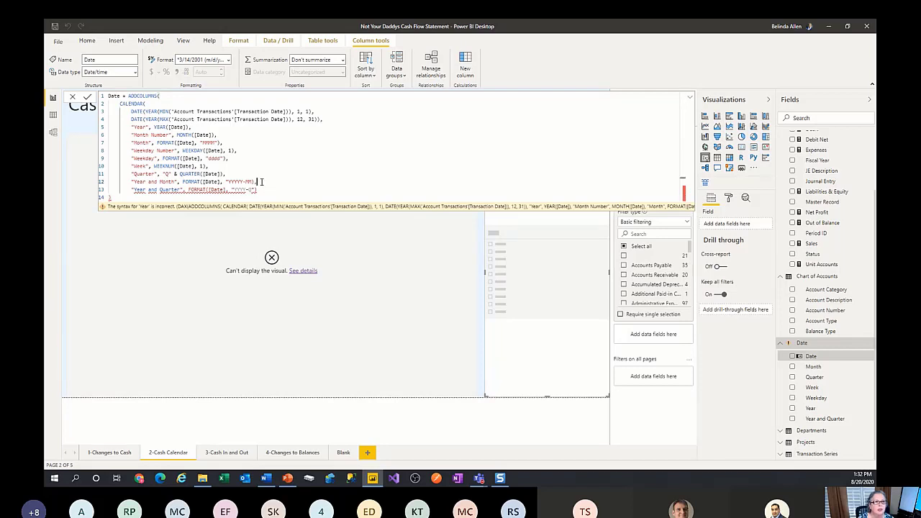
key(BackSpace)
key(BackSpace)
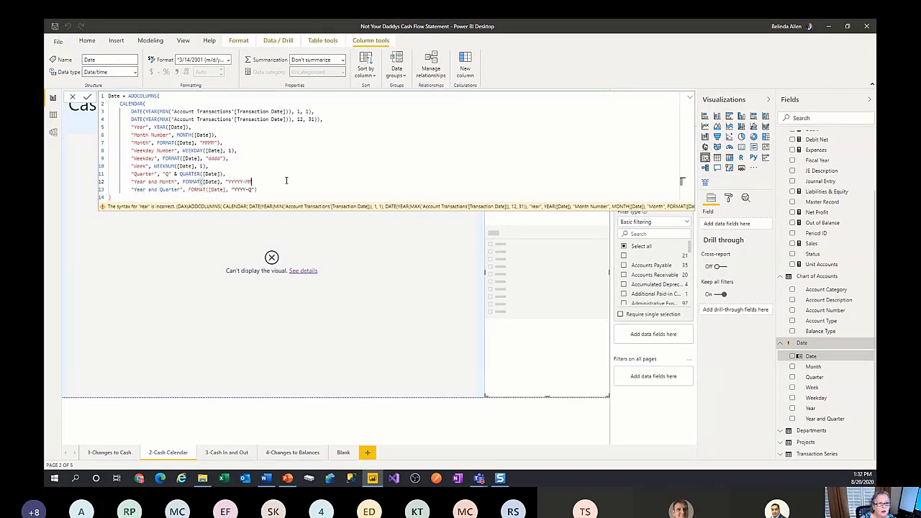
text(),)
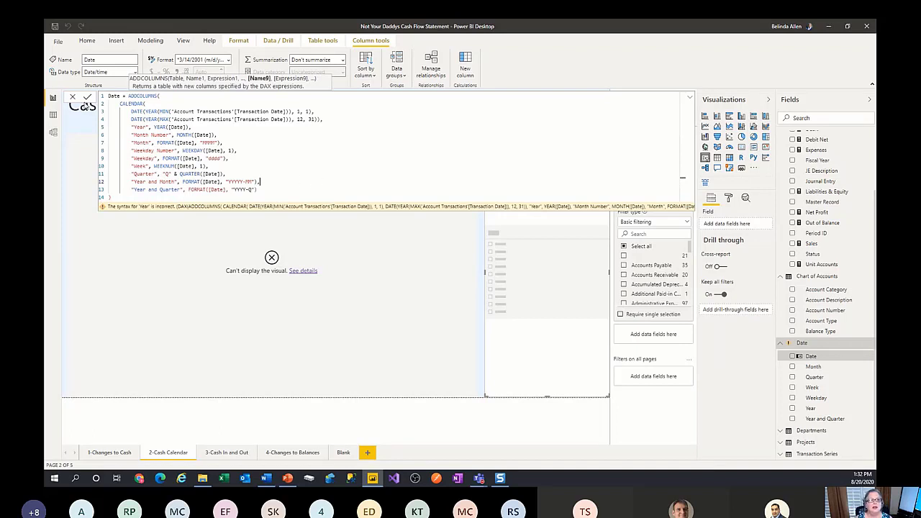
click(87, 97)
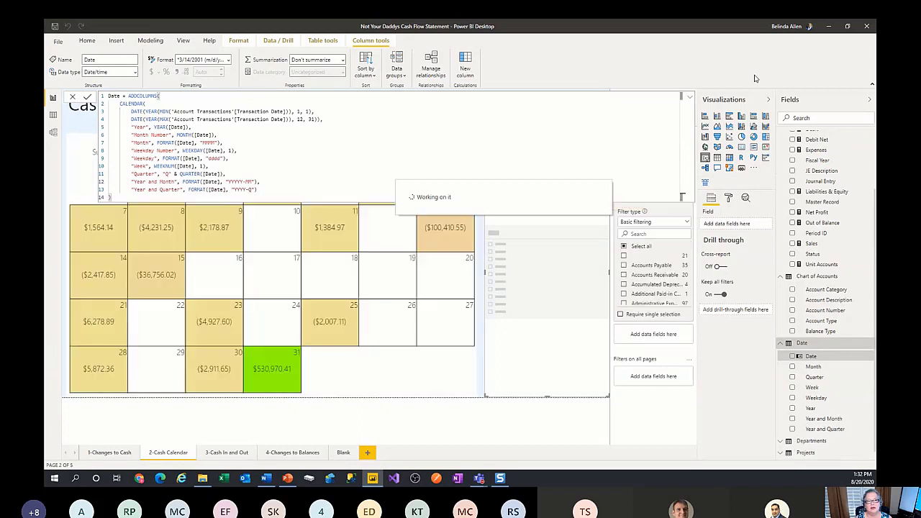
click(688, 97)
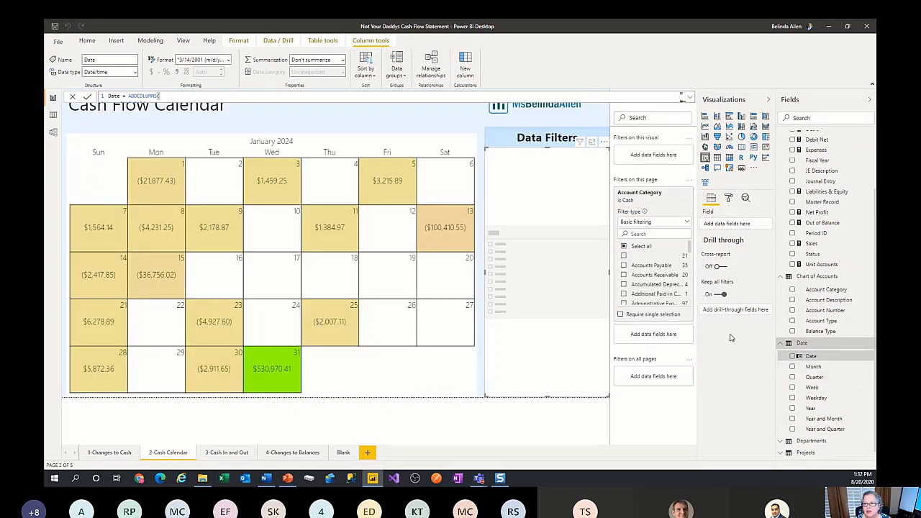
Step: Assign Year and Month from the Date table as the empty slicer's field
drag(823, 418, 544, 280)
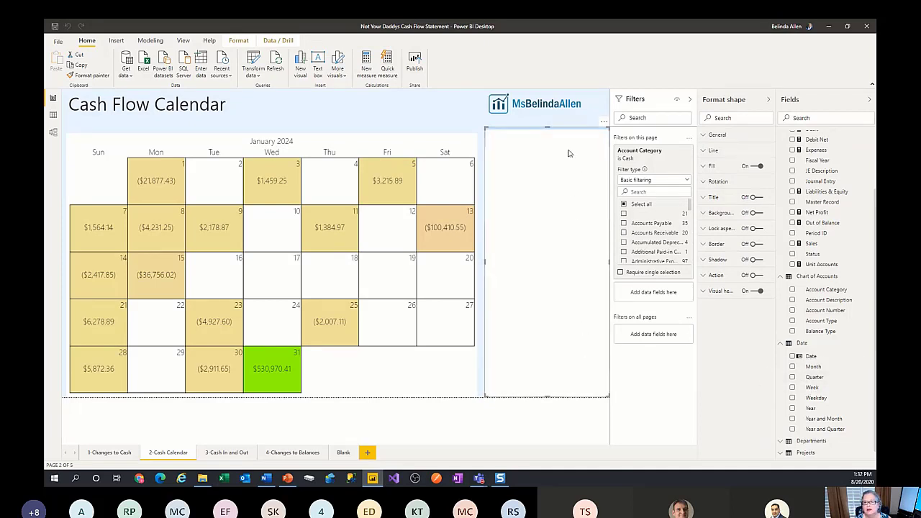
click(487, 435)
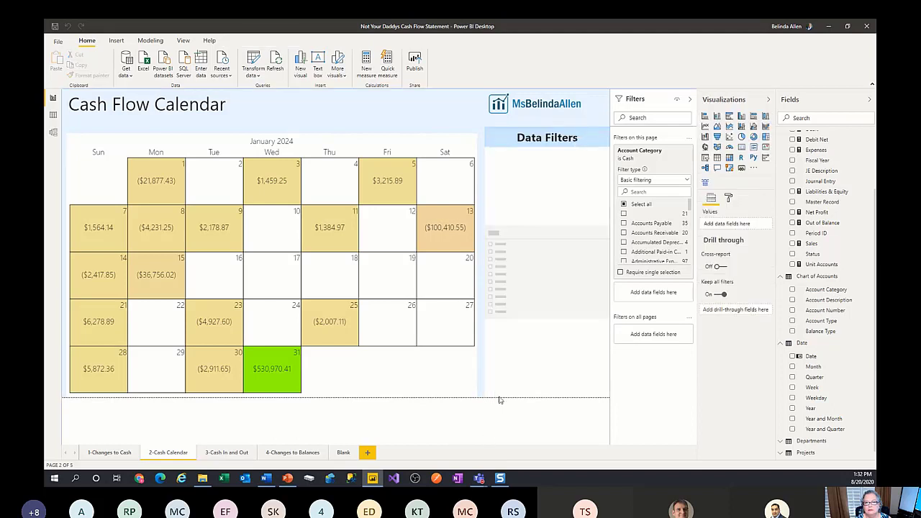
click(522, 387)
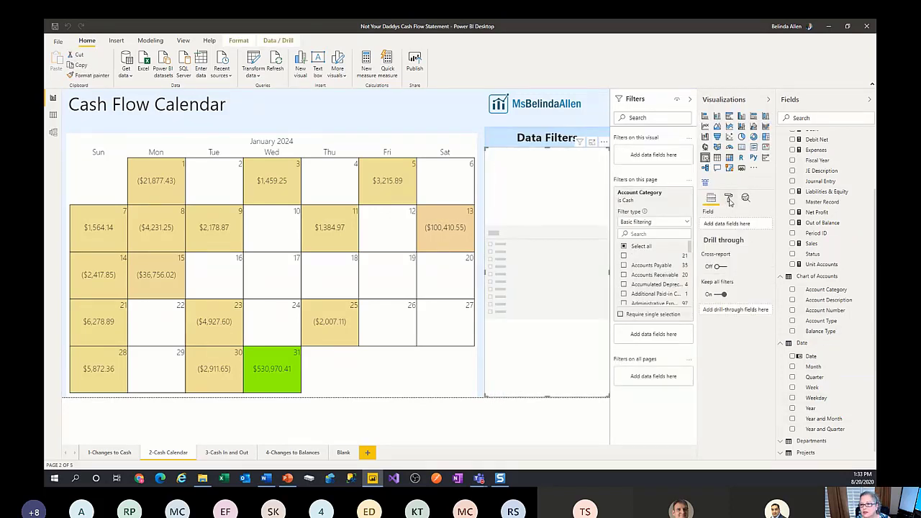
drag(835, 417, 748, 224)
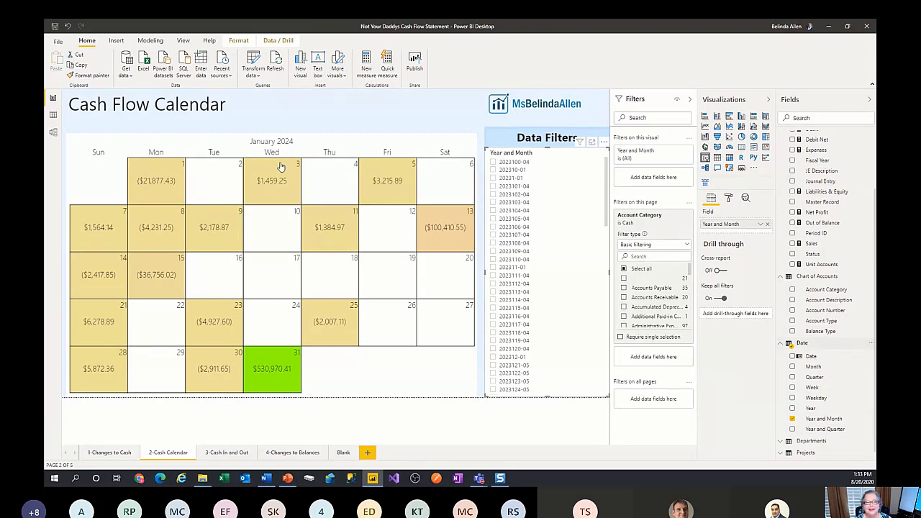
Step: Correct the Year and Month format to "YYYY-MM" in the Date table formula and sort the slicer in descending order
click(856, 345)
click(689, 97)
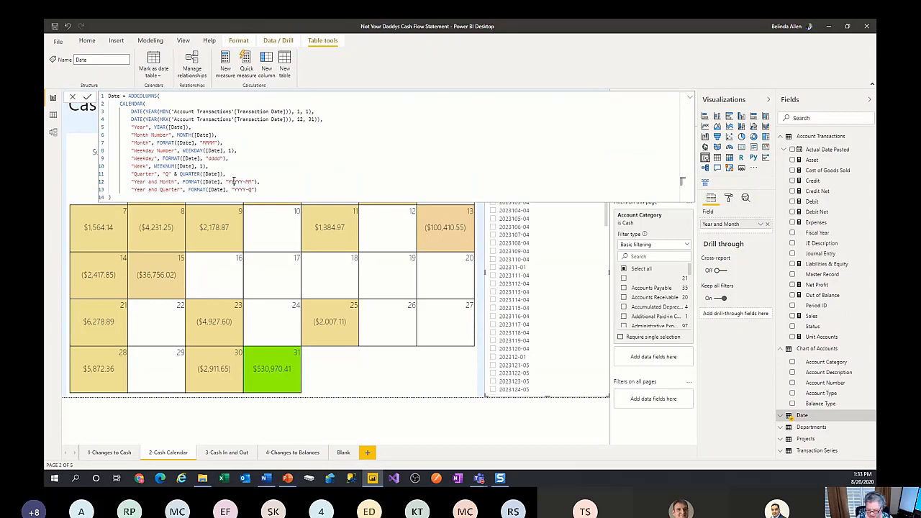
key(BackSpace)
click(86, 97)
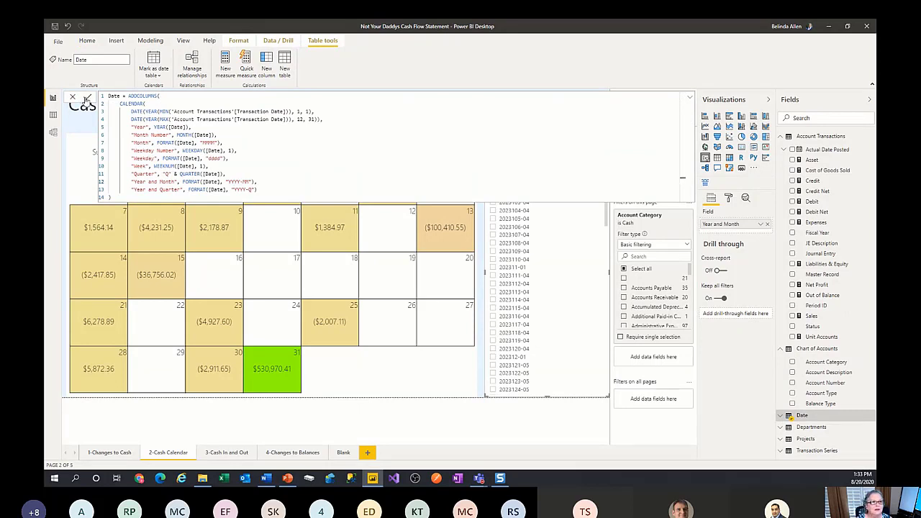
click(689, 97)
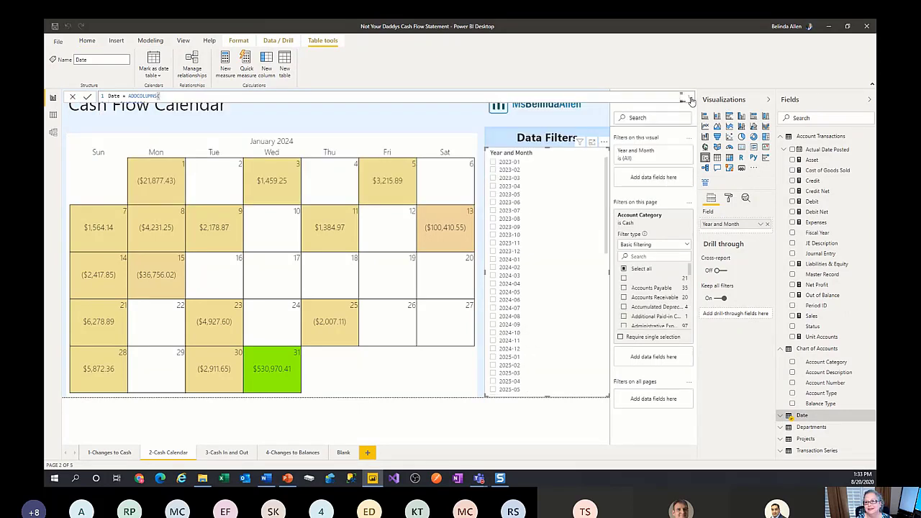
click(604, 147)
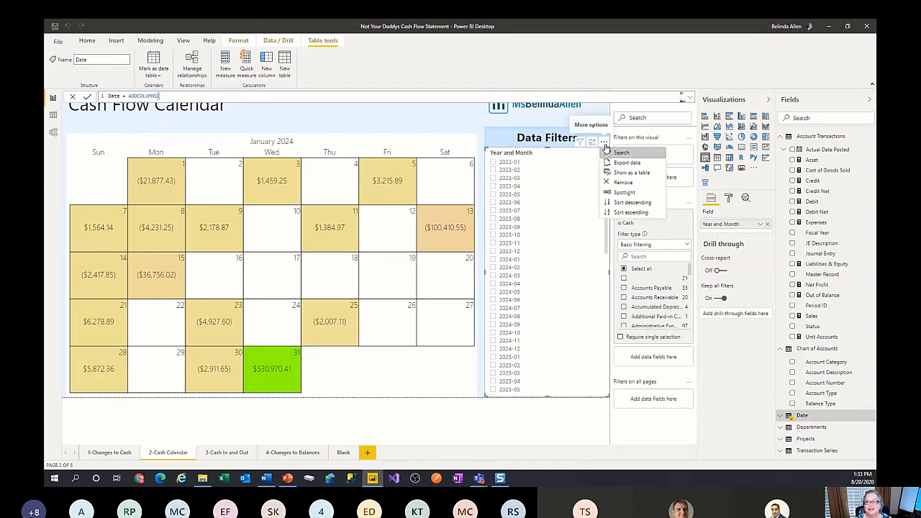
click(623, 204)
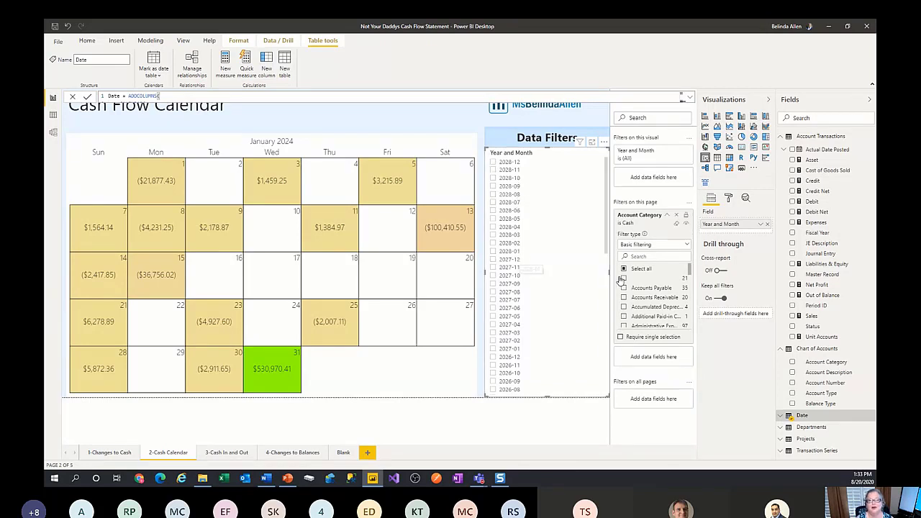
Step: Filter the Cash Flow Calendar to 2027-04 and examine the color-coded cells with the largest daily cash changes
click(493, 325)
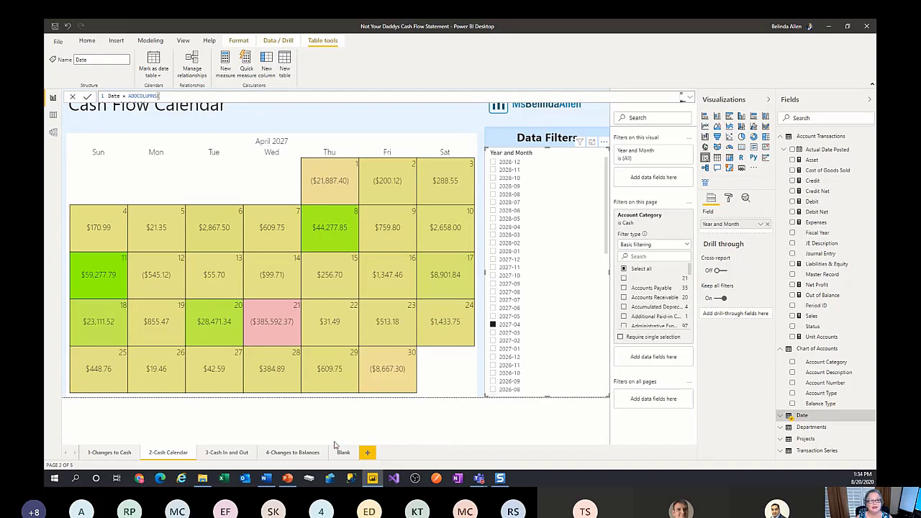
mouse_move(273, 336)
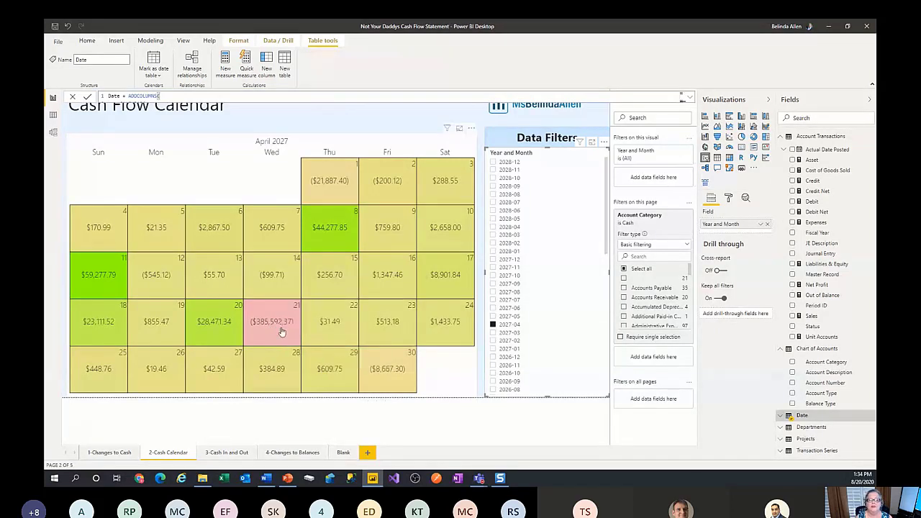
mouse_move(328, 372)
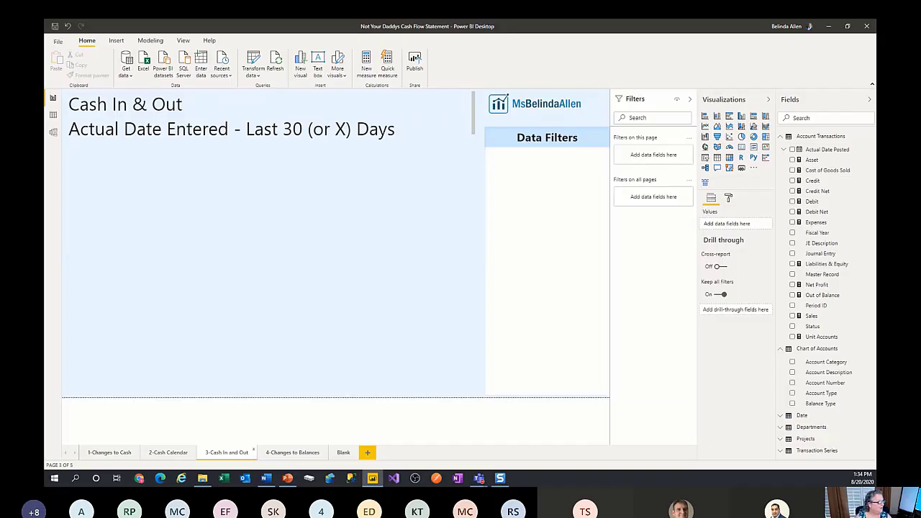
Step: Add a clustered bar chart of Debit to the 3-Cash In and Out page, narrowed to less than half of the content area
click(287, 479)
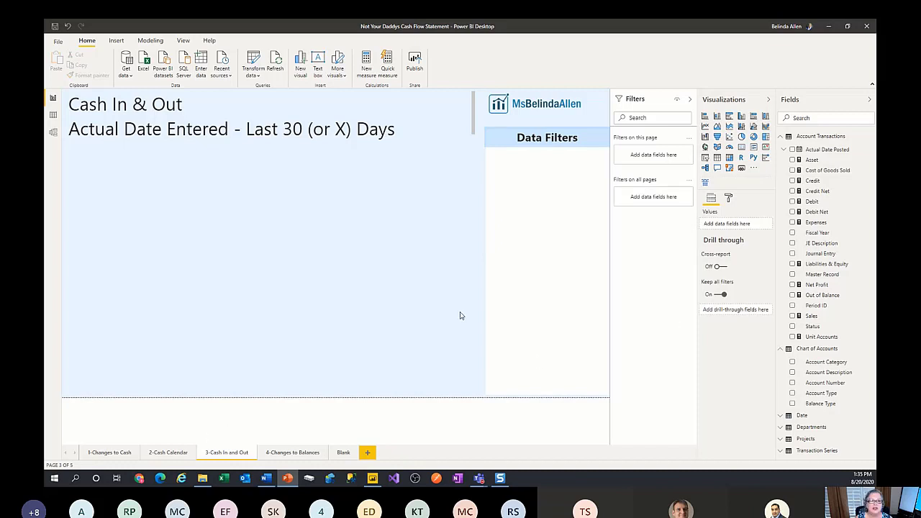
click(248, 301)
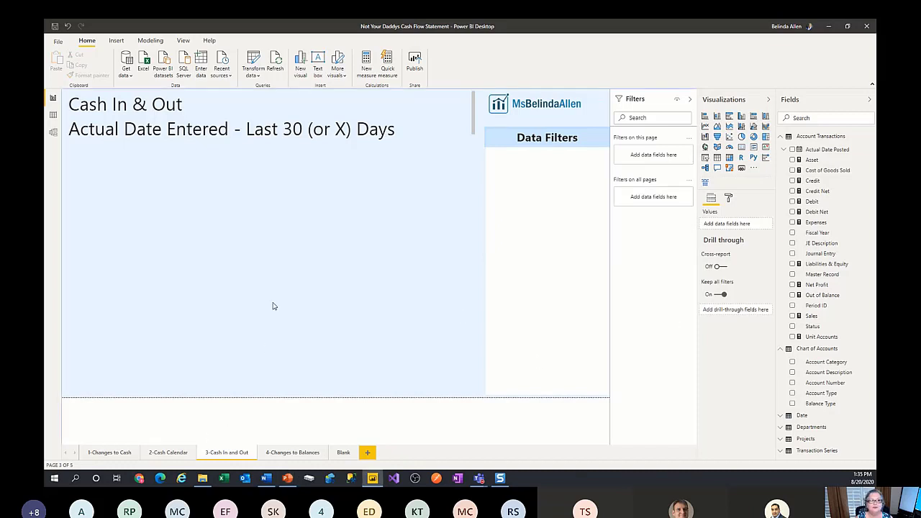
click(729, 118)
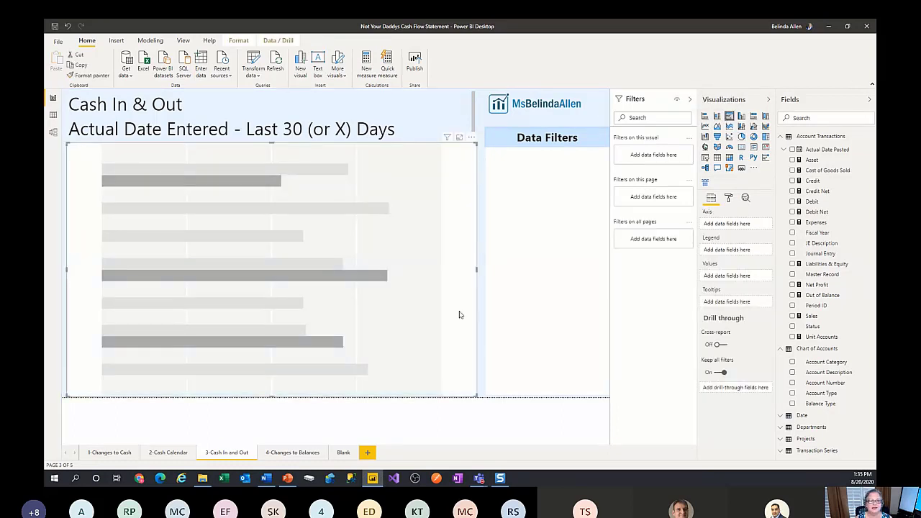
drag(477, 269, 242, 259)
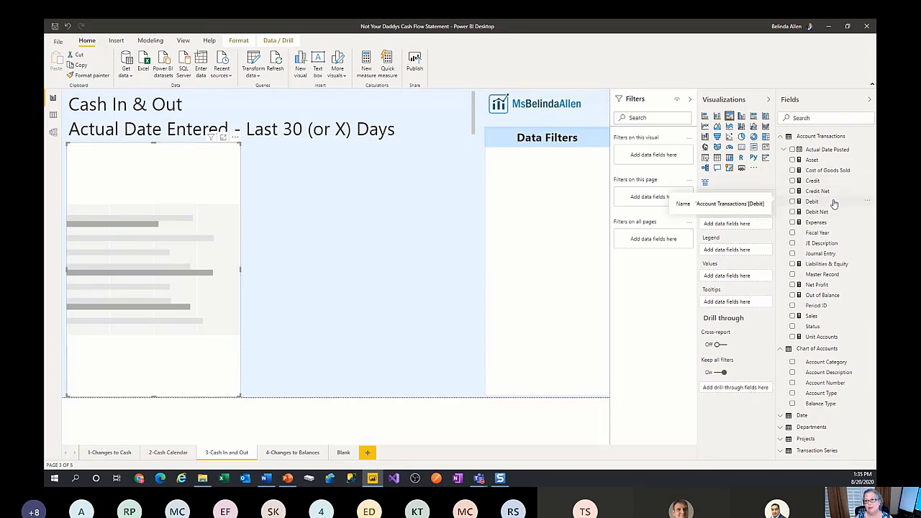
drag(834, 203, 746, 278)
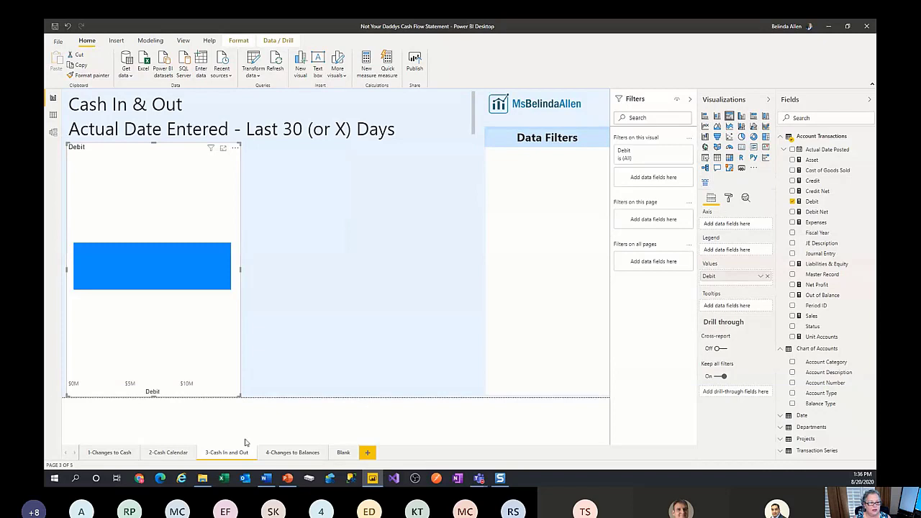
Step: Set the Year slicer on the Changes to Cash page to 2021 and copy it to the Cash In and Out page, keeping both in sync
click(111, 453)
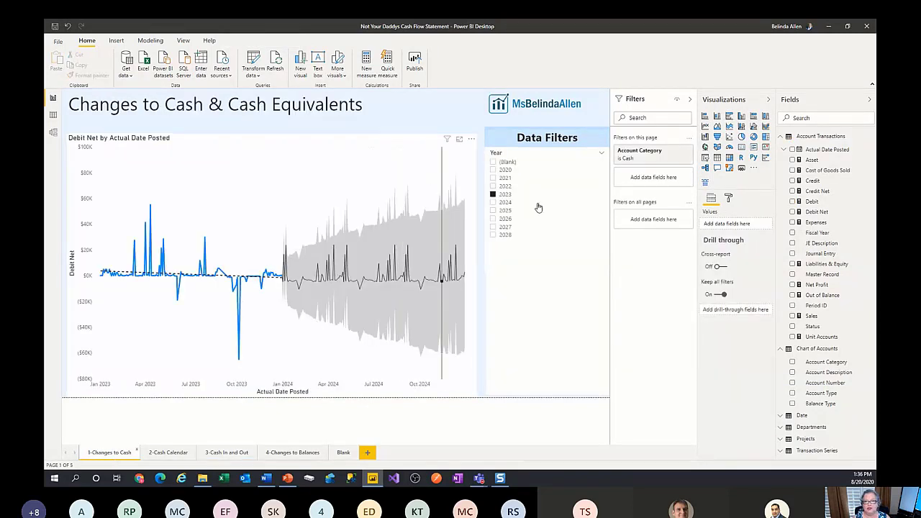
click(591, 350)
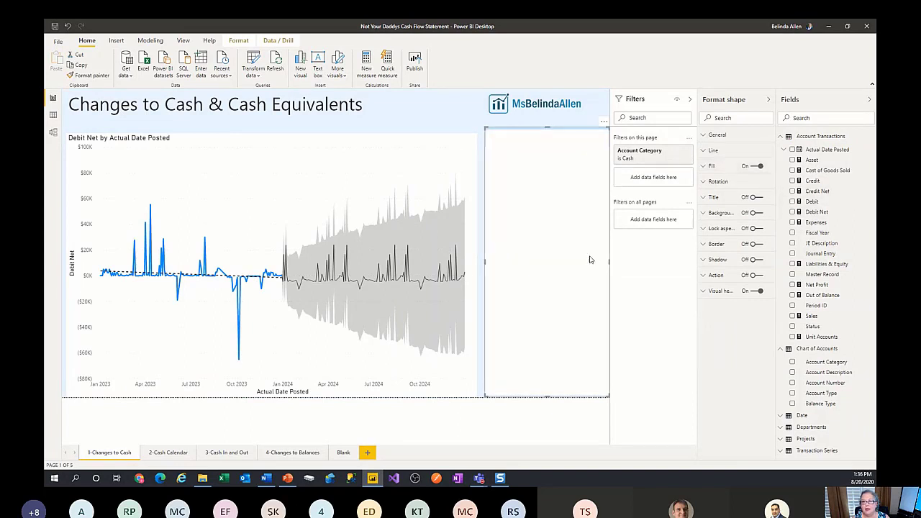
click(505, 428)
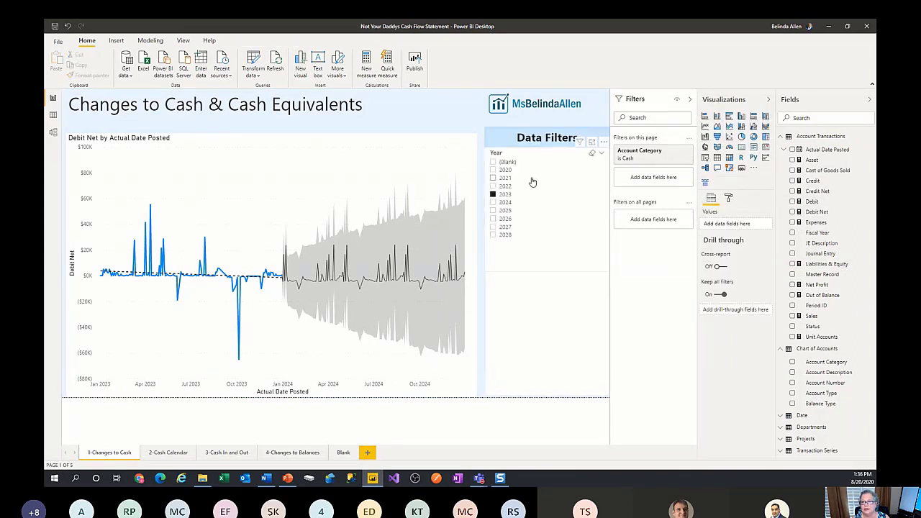
click(532, 179)
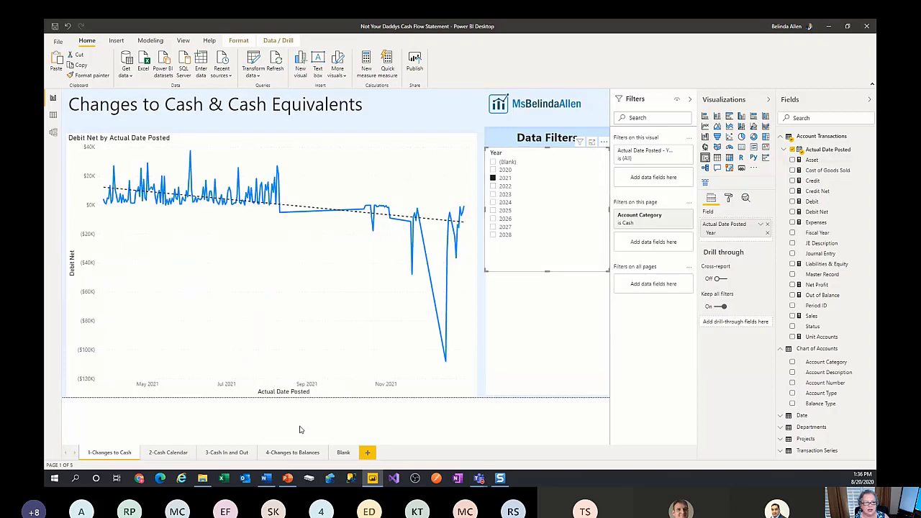
click(230, 452)
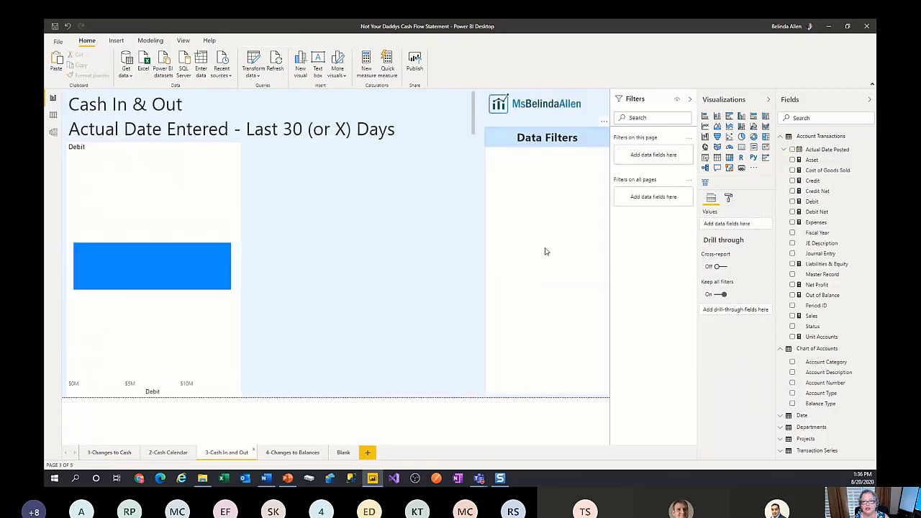
click(545, 251)
key(ctrl+v)
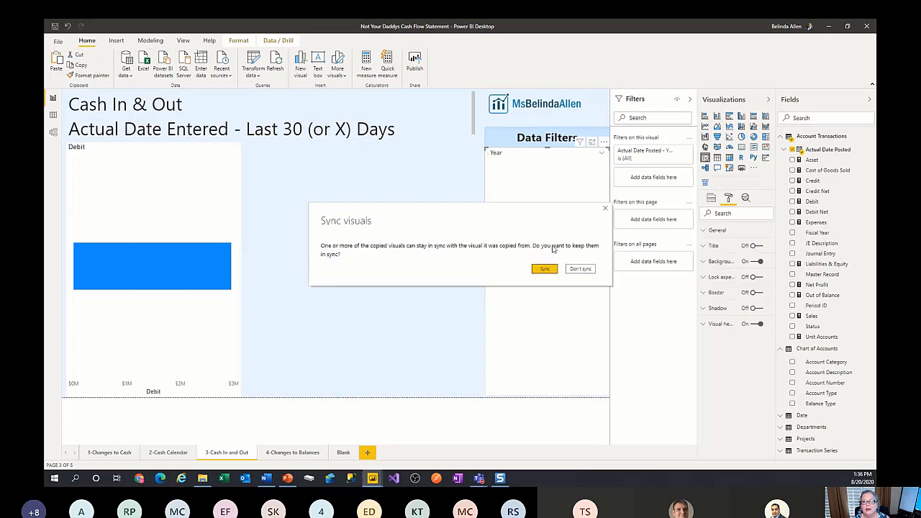
click(541, 267)
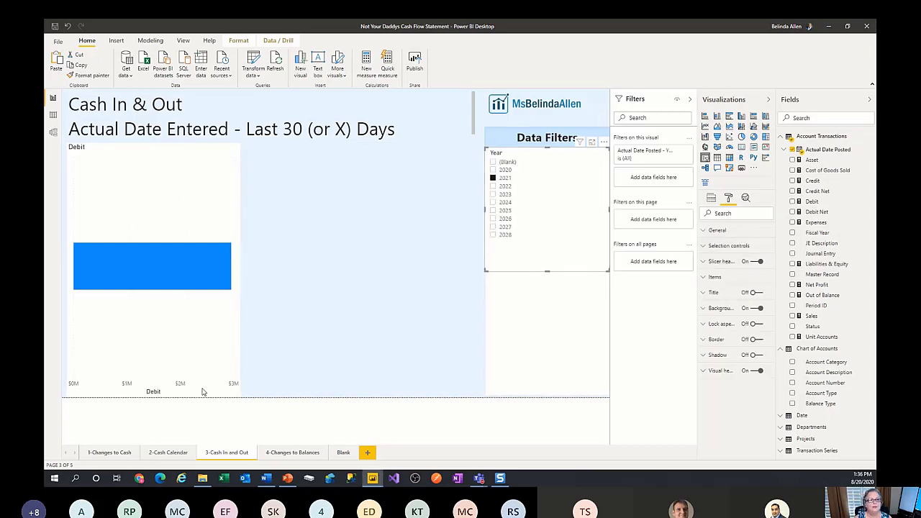
Step: Try Period ID as the axis of the Debit bar chart and remove it again
click(202, 390)
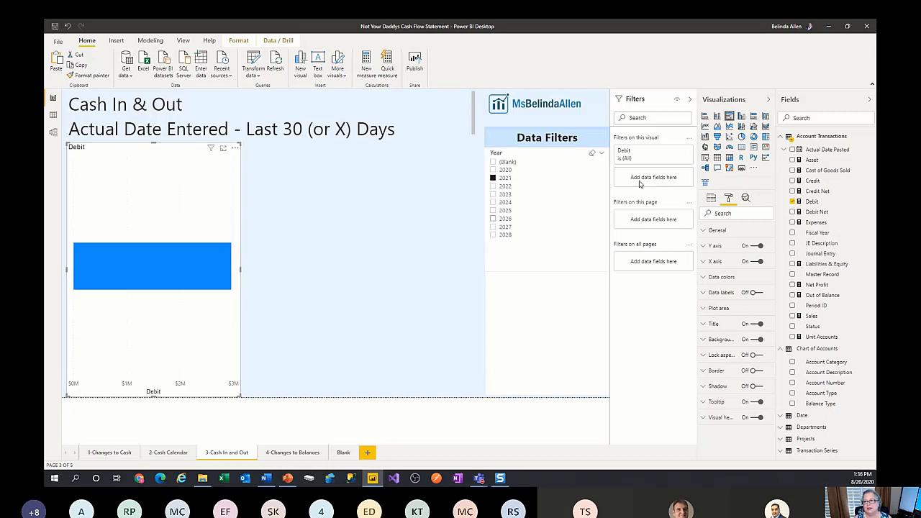
click(710, 200)
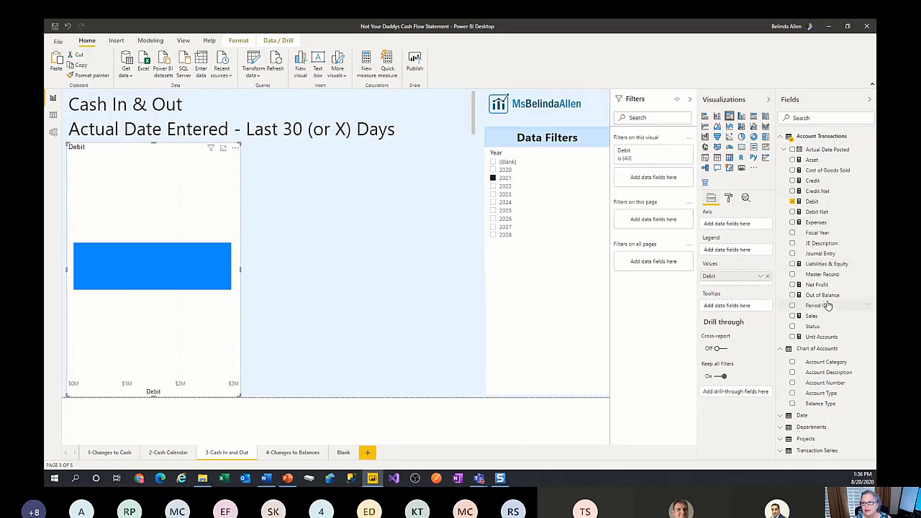
drag(827, 305, 749, 223)
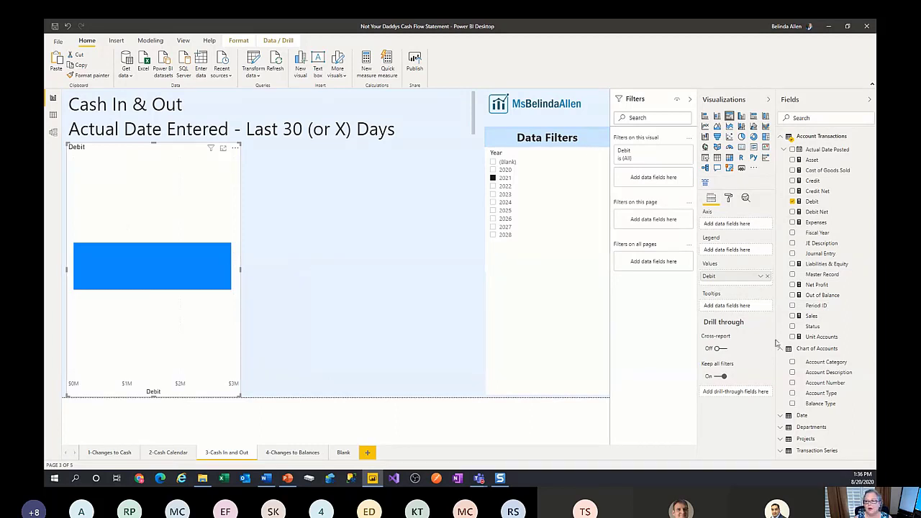
drag(831, 303, 712, 231)
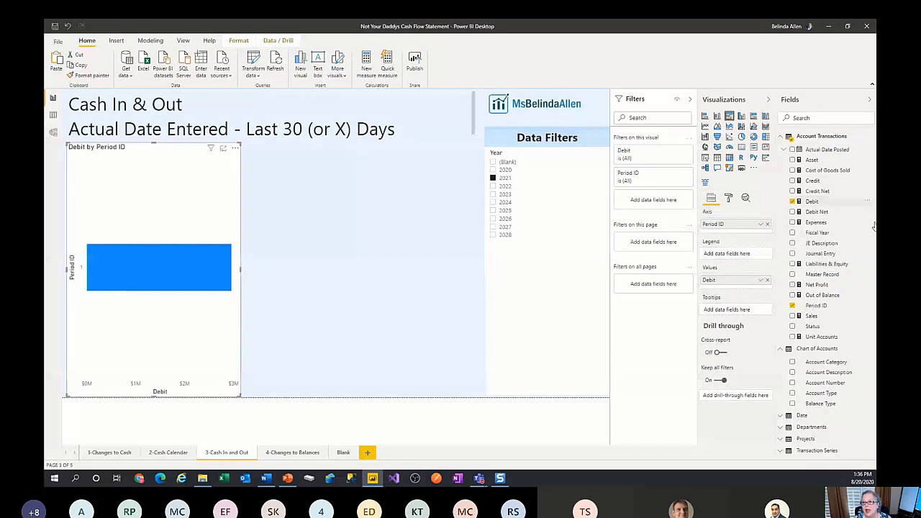
click(767, 223)
Step: Use Actual Date Posted as the Debit chart's axis, keeping only the Month level of its hierarchy
drag(832, 149, 755, 229)
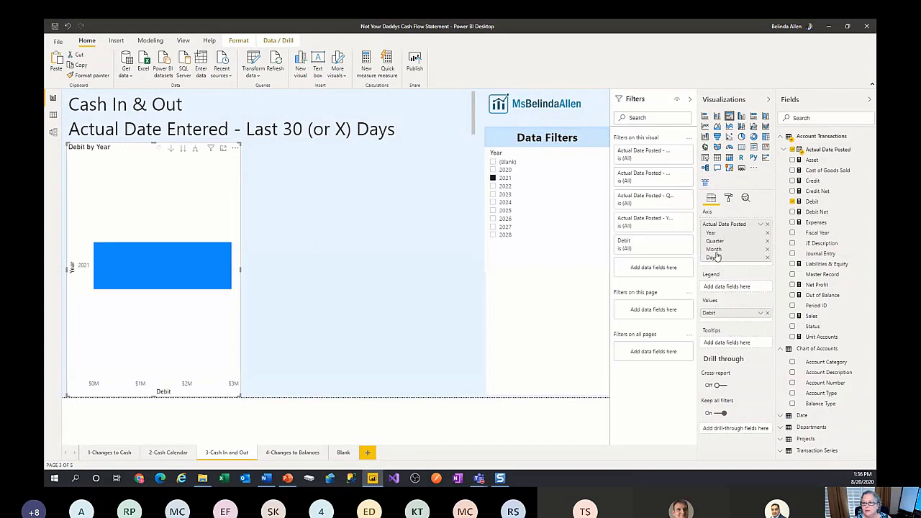
click(767, 233)
click(767, 233)
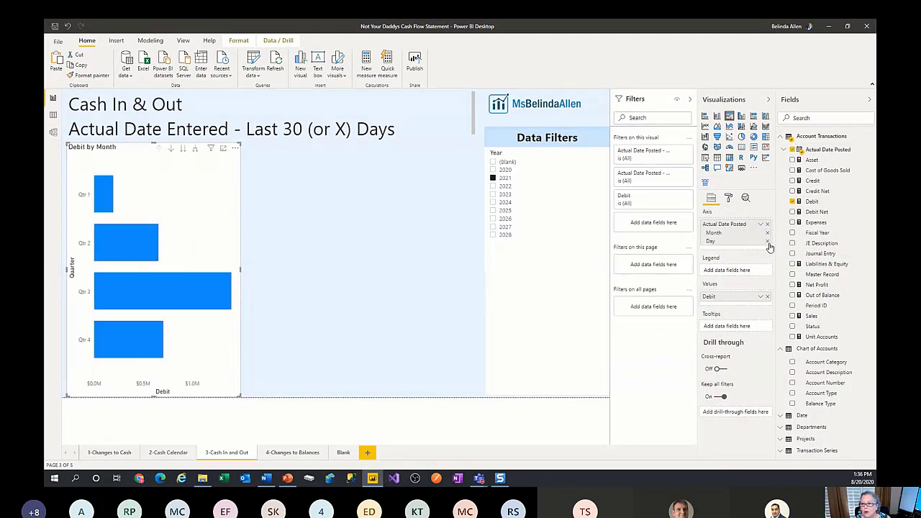
click(768, 241)
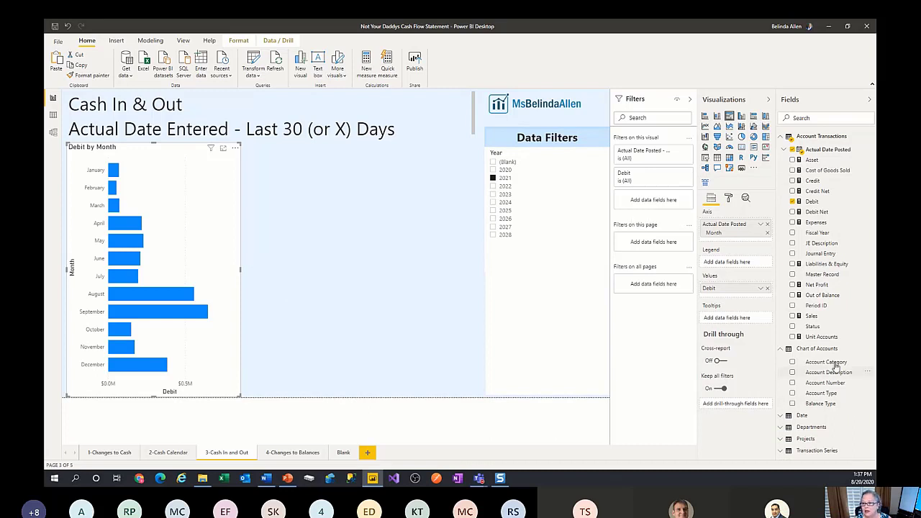
Step: Add a page-level filter on Account Category with only Cash selected and collapse the filter card
drag(827, 362, 662, 245)
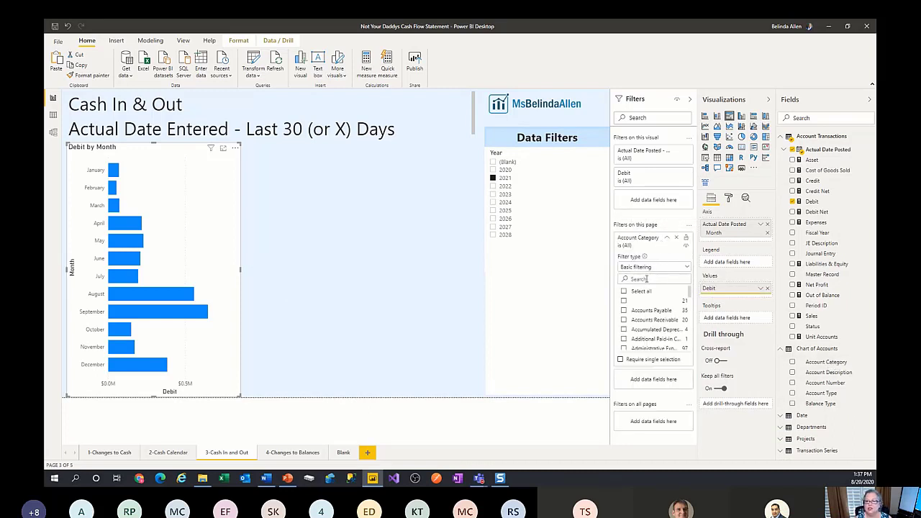
scroll(636, 330, down, 1)
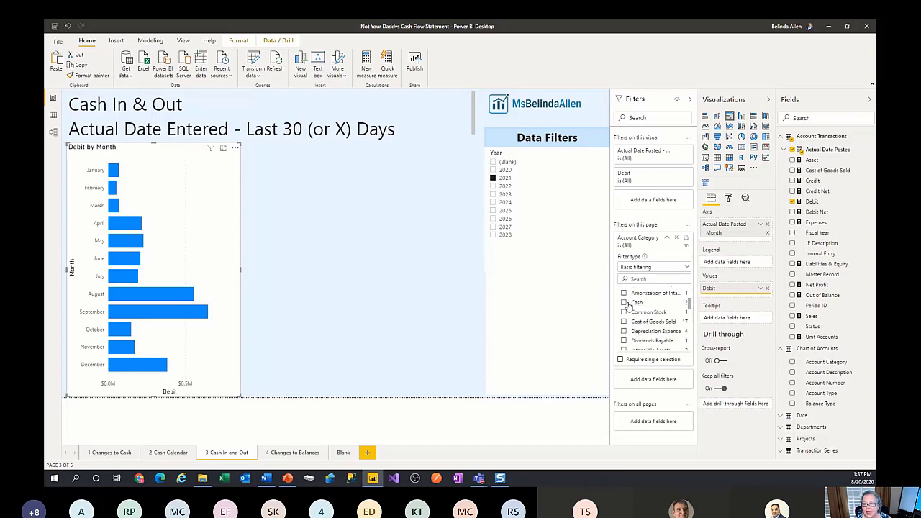
click(623, 302)
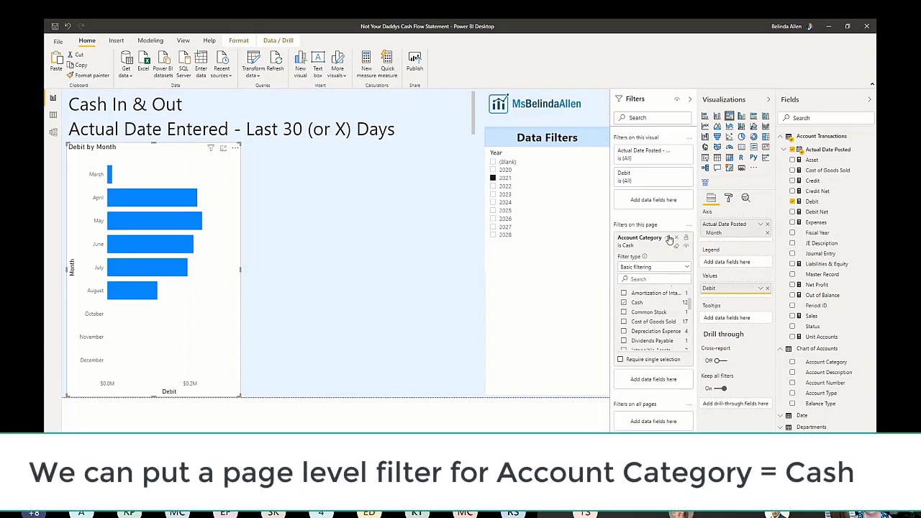
click(668, 239)
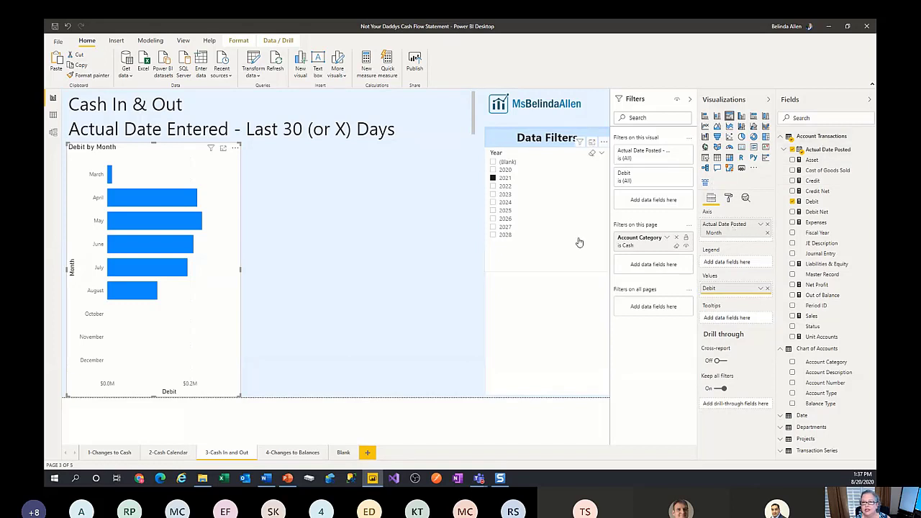
Step: Select 2024 in the Year slicer and try replacing its field with the Actual Date Posted date hierarchy without Quarter
click(559, 205)
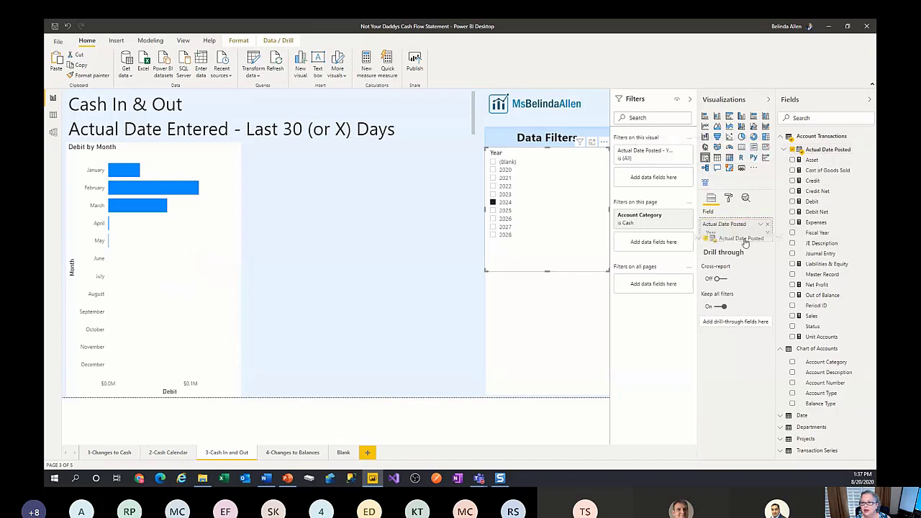
drag(743, 243, 748, 243)
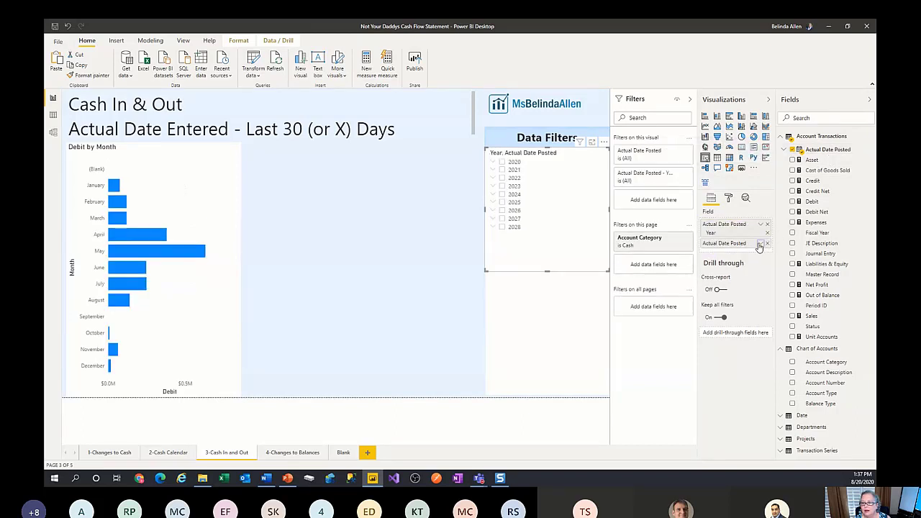
click(760, 244)
click(789, 318)
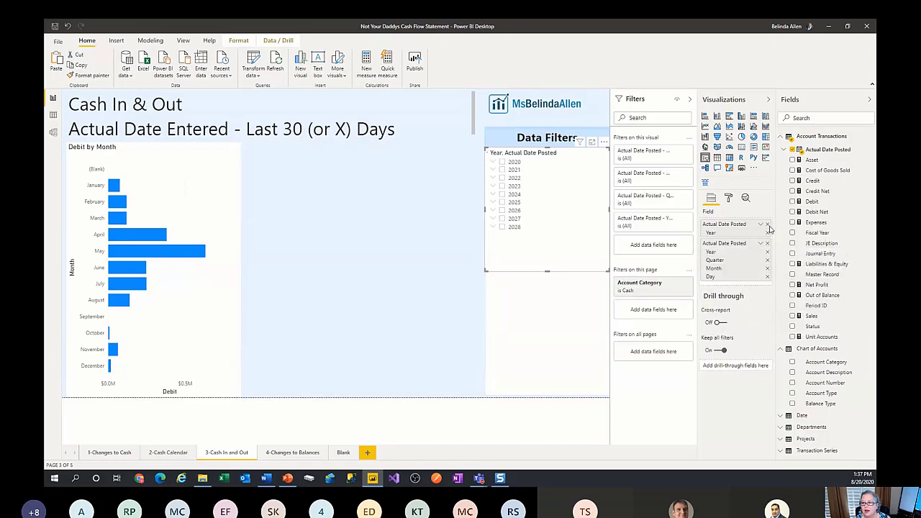
click(766, 224)
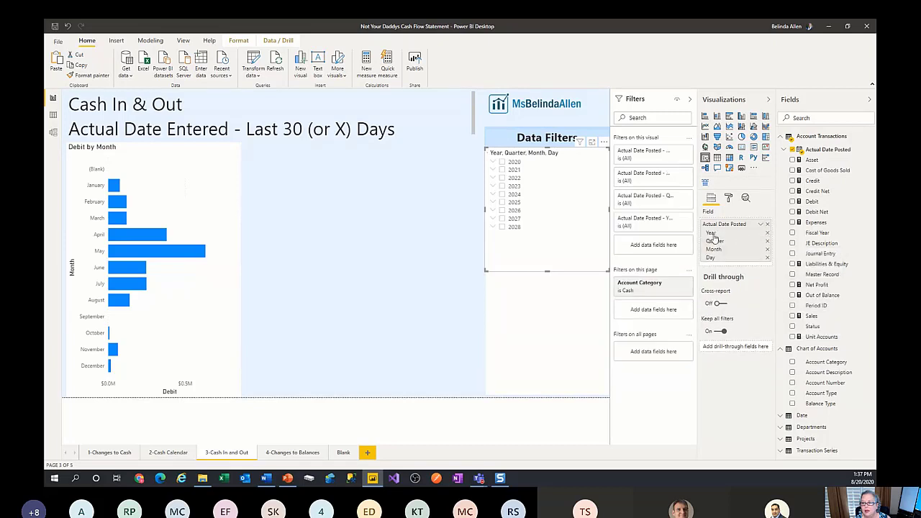
click(767, 241)
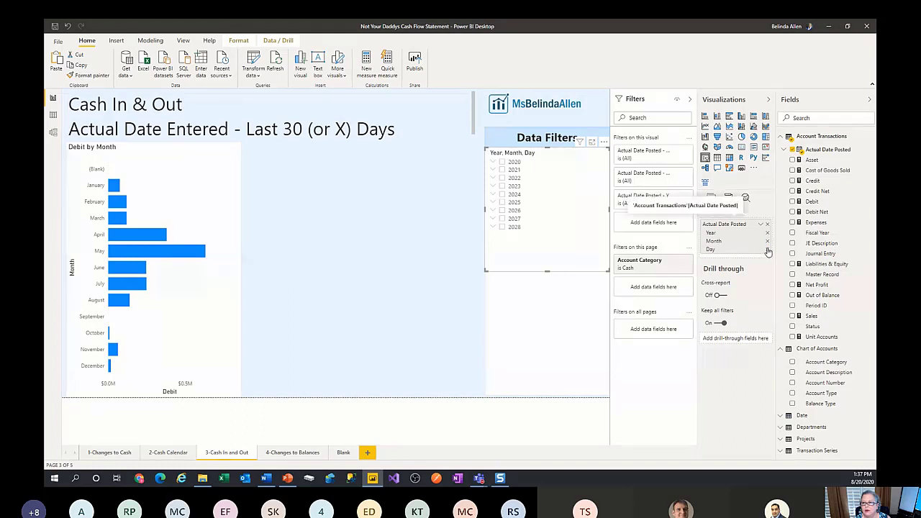
Step: Rebuild the slicer from the Actual Date Posted hierarchy with only Year, Quarter and Month, and try filtering by 2022 and 2024
drag(820, 154, 755, 240)
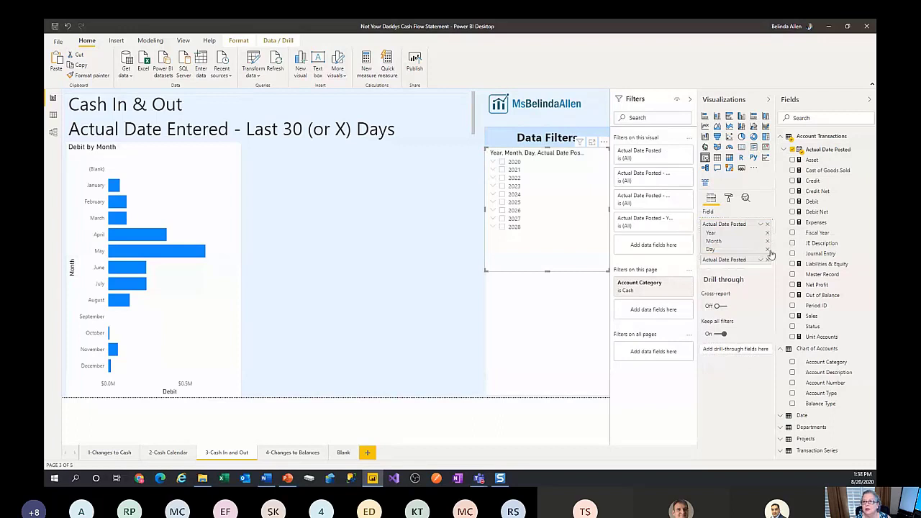
click(767, 224)
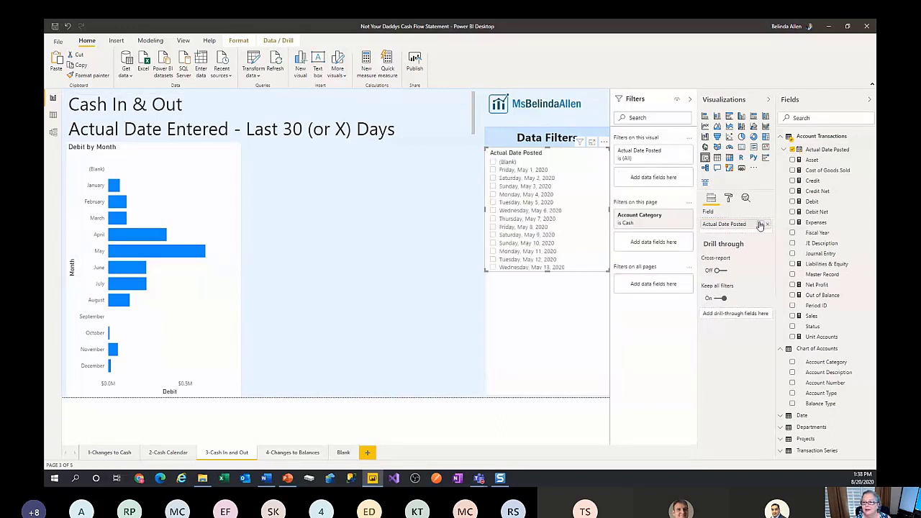
click(759, 225)
click(788, 297)
click(767, 257)
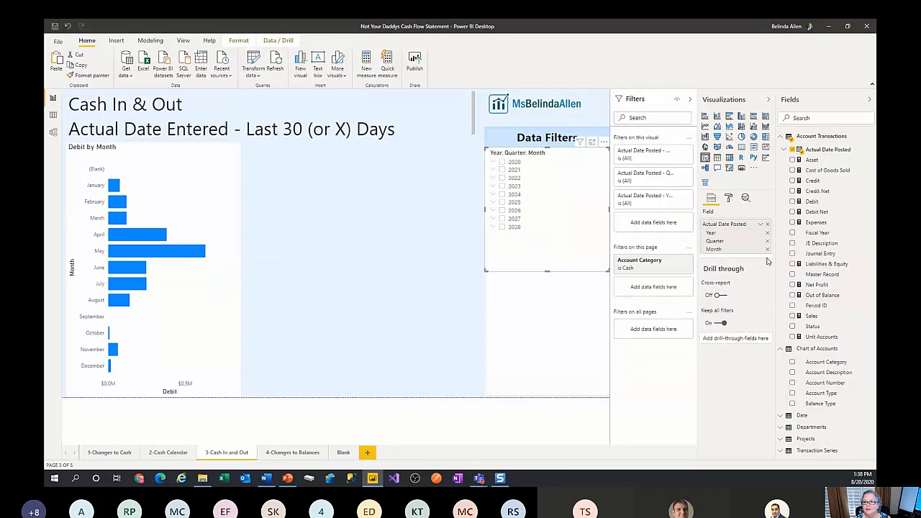
click(503, 178)
click(502, 195)
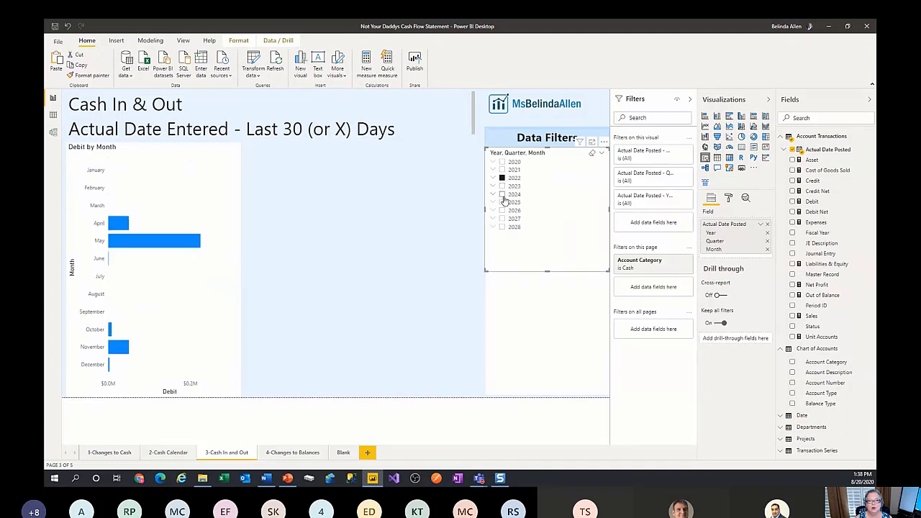
Step: Filter the Debit chart to 2023 in the slicer, expand its quarters and narrow the selection to Qtr 3
click(496, 187)
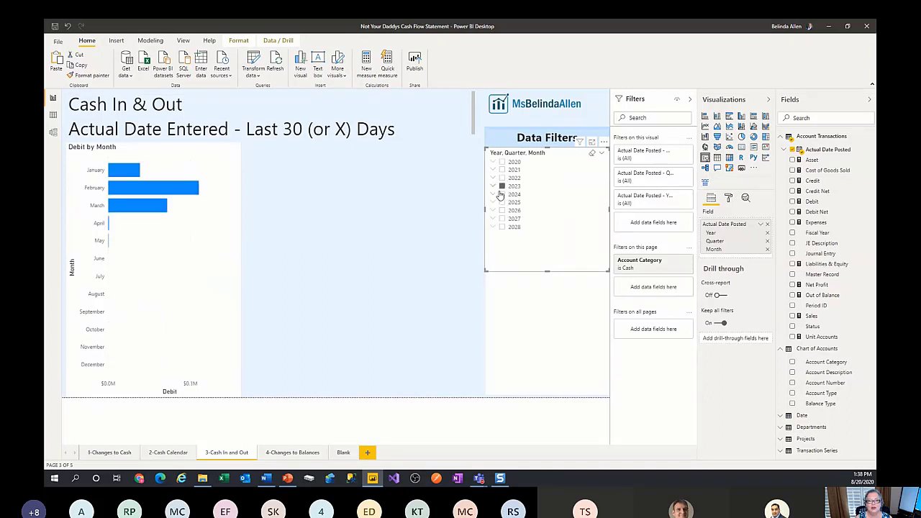
click(494, 187)
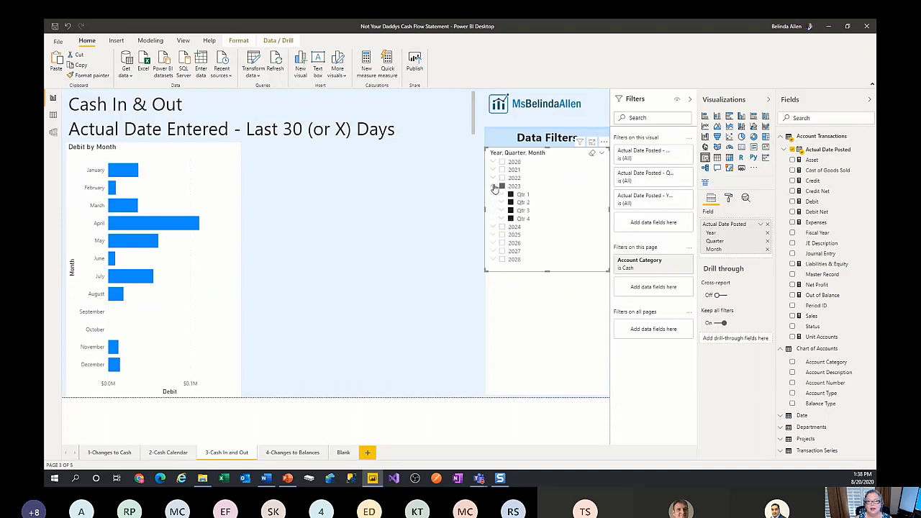
click(512, 195)
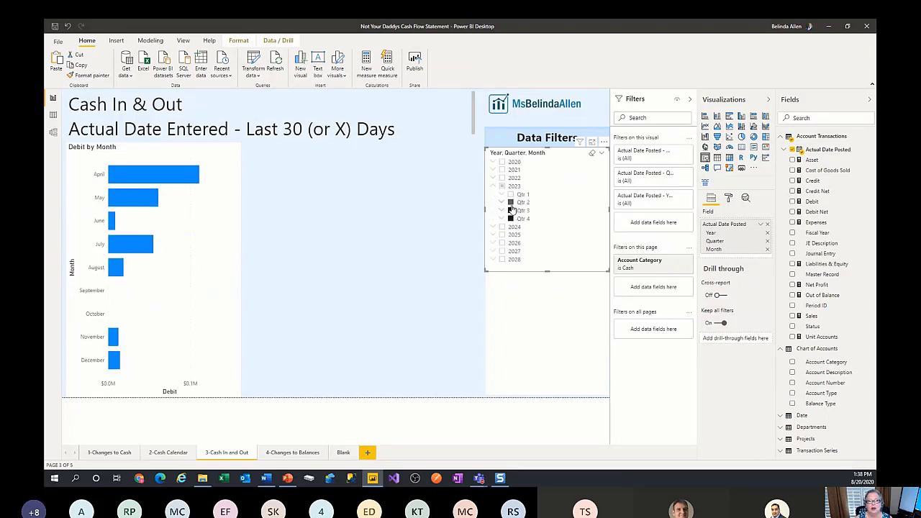
click(511, 194)
click(510, 219)
click(510, 210)
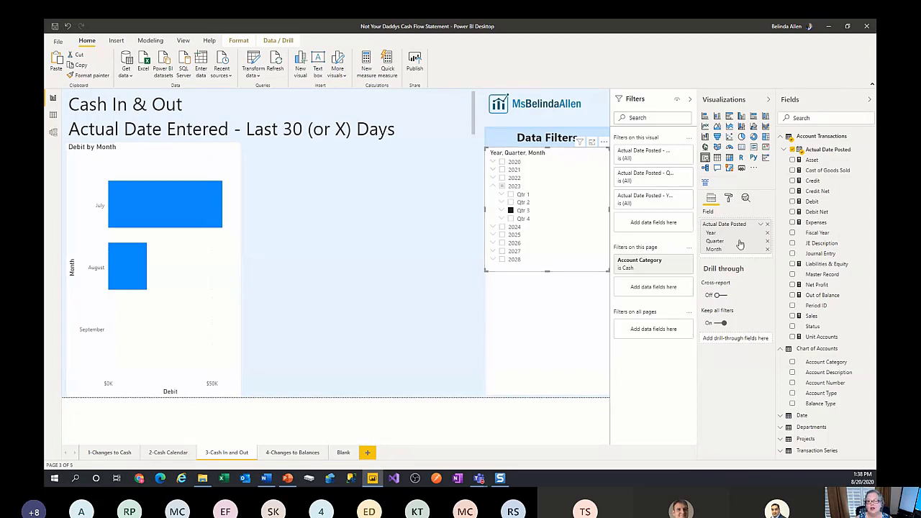
click(510, 210)
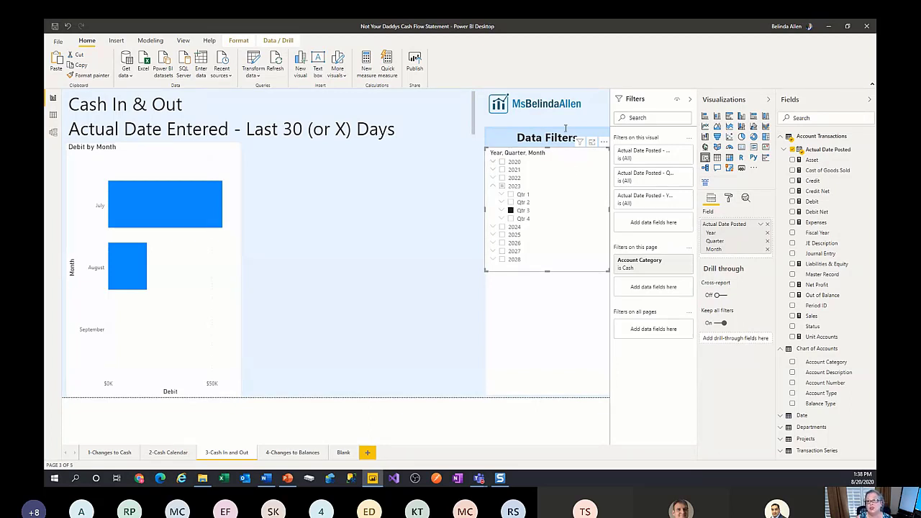
Step: Replace Actual Date Posted with Master Record as the Debit chart's axis
click(239, 393)
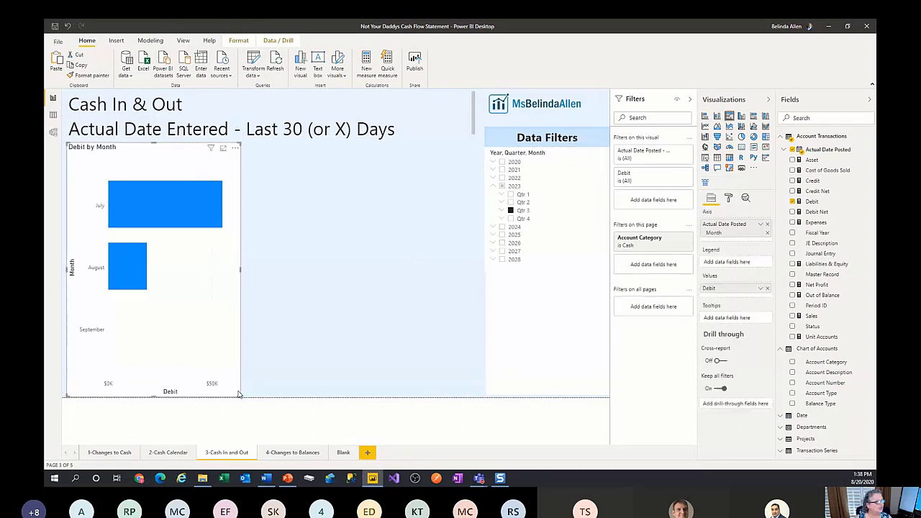
click(768, 227)
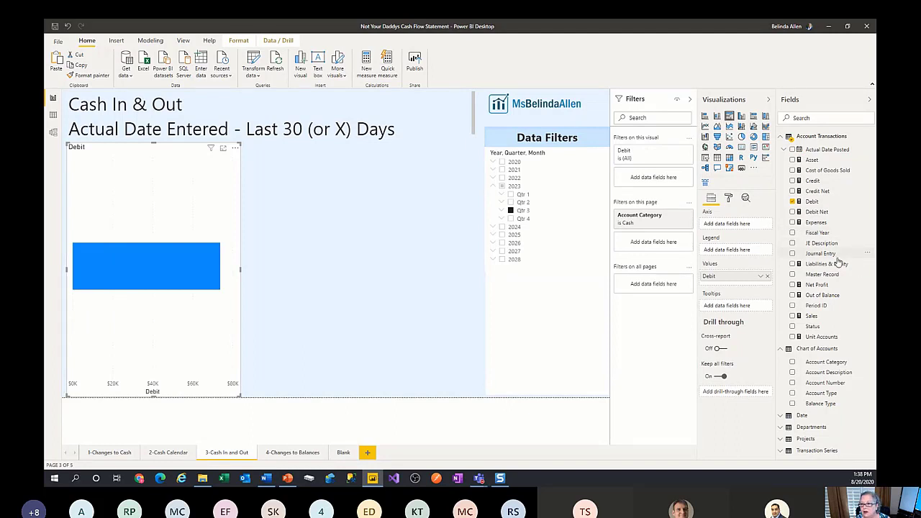
drag(826, 274, 741, 225)
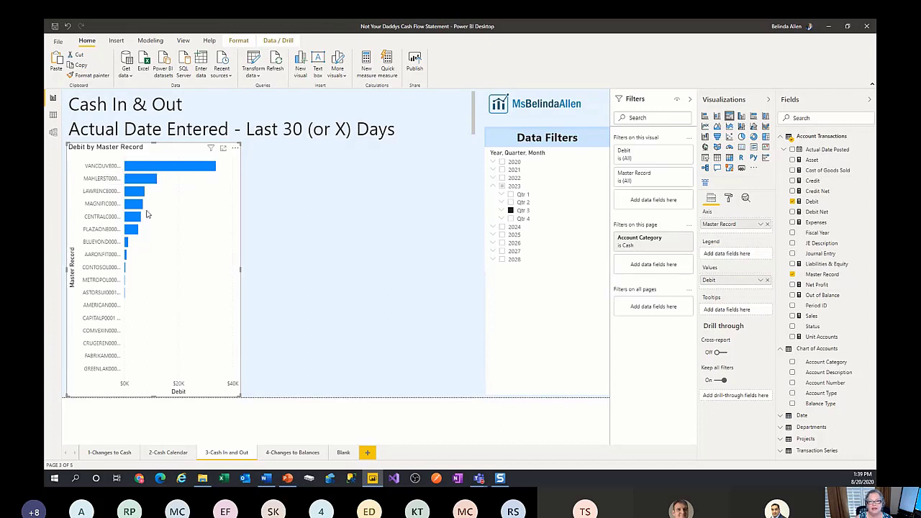
Step: Change the slicer's 2023 quarter selection to Qtr 4 only
click(511, 220)
ctrl+click(510, 202)
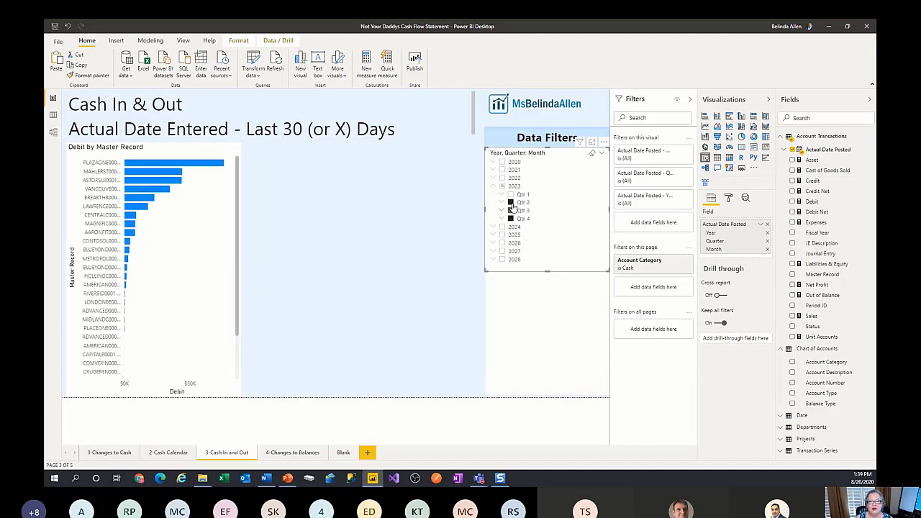
ctrl+click(511, 203)
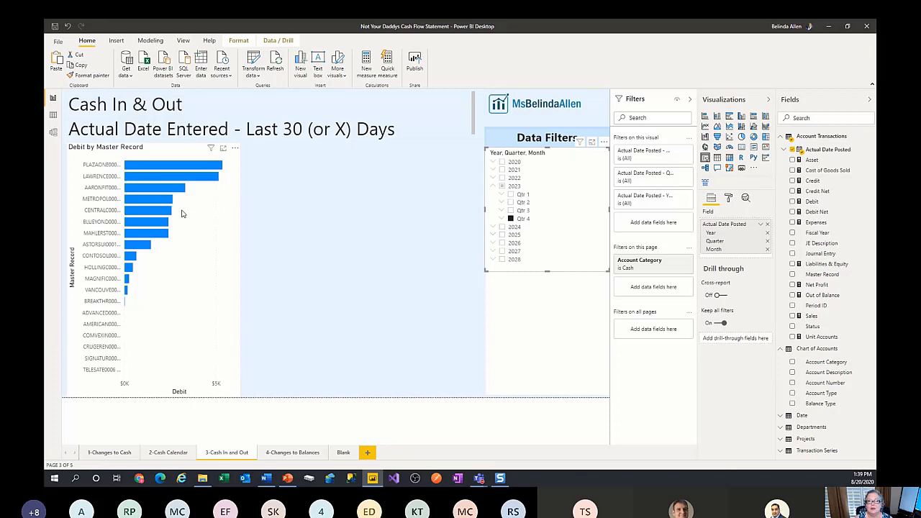
Step: Title the Debit by Master Record chart "Inflows", centre the title and set its text size to 20 pt
click(170, 151)
click(729, 199)
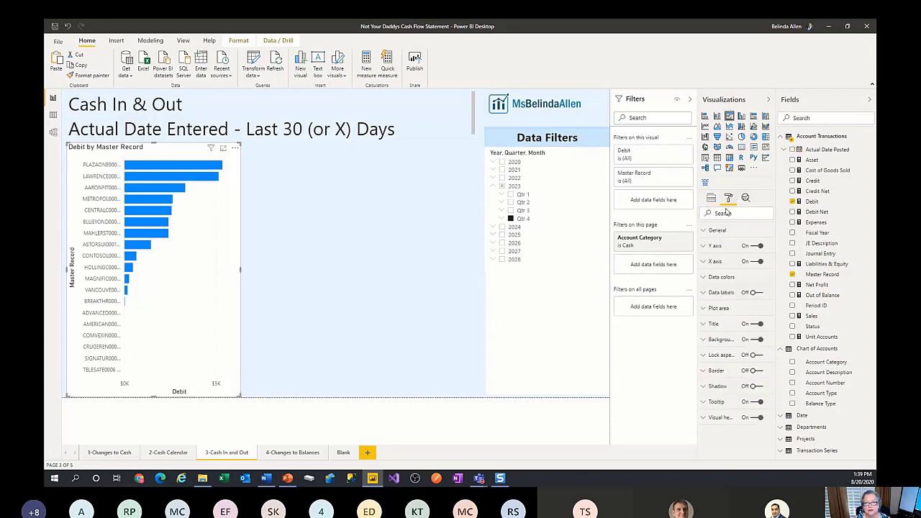
click(709, 324)
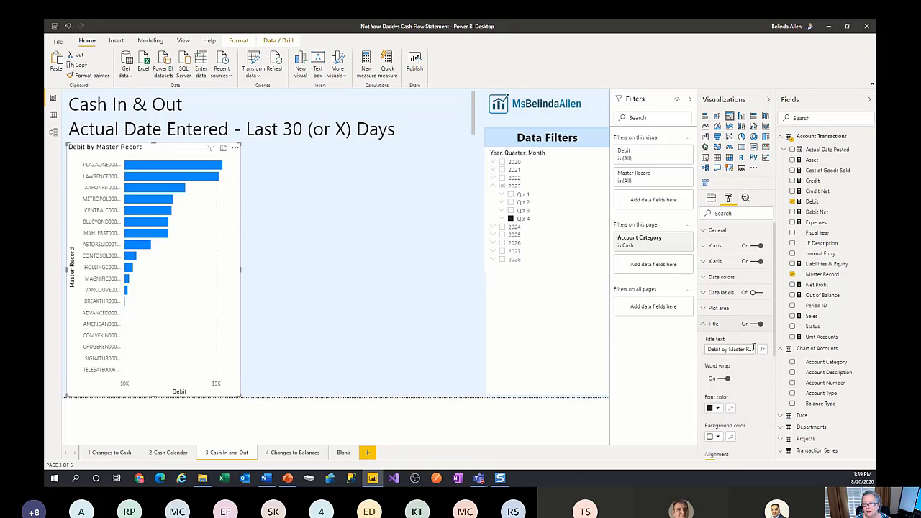
click(708, 348)
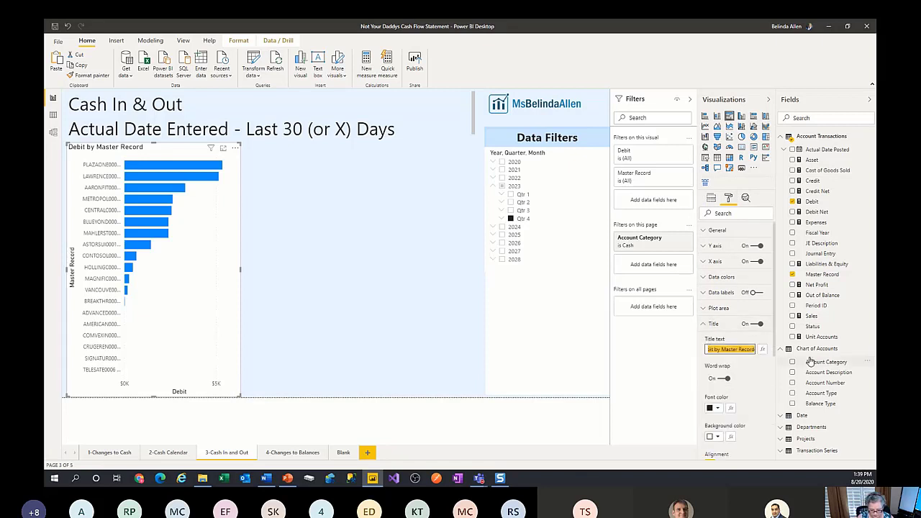
text(Inflows)
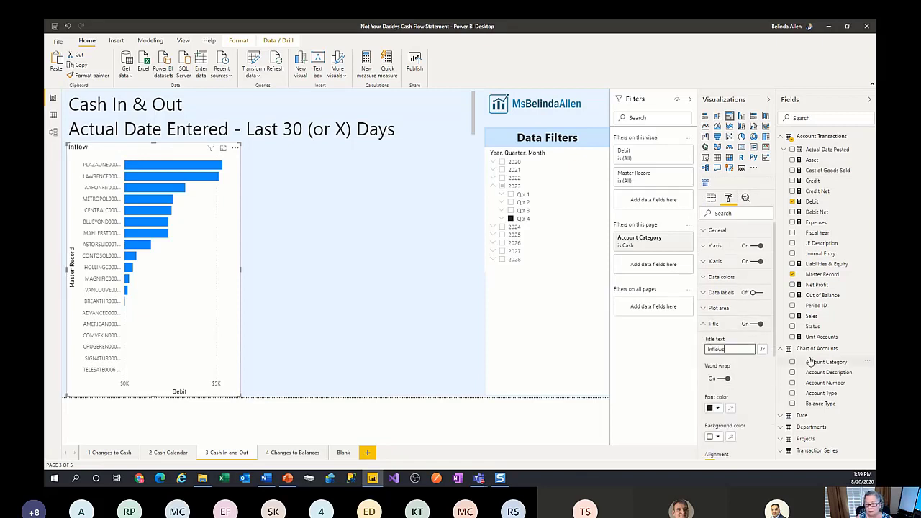
scroll(727, 428, down, 3)
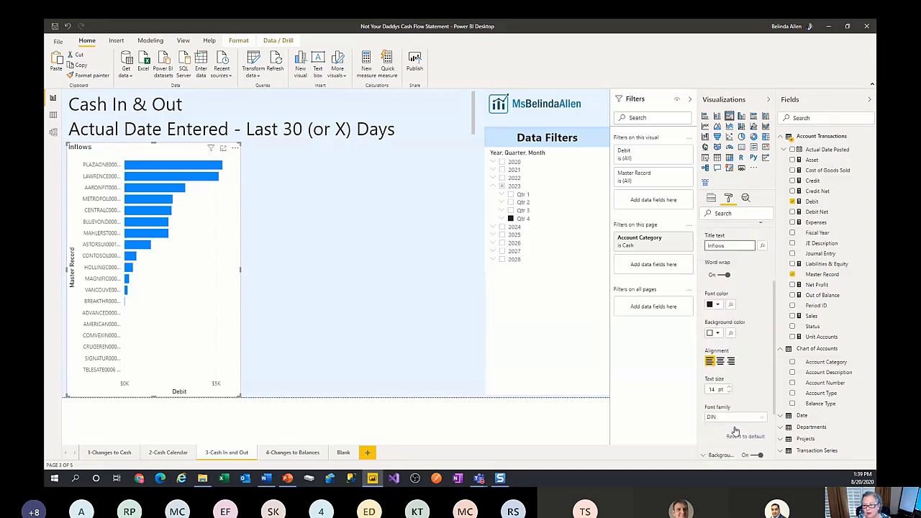
click(720, 378)
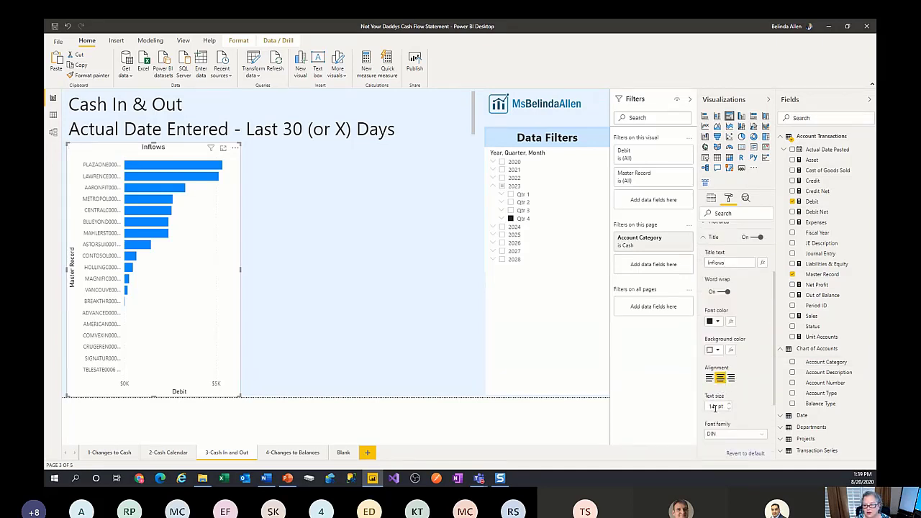
text(20)
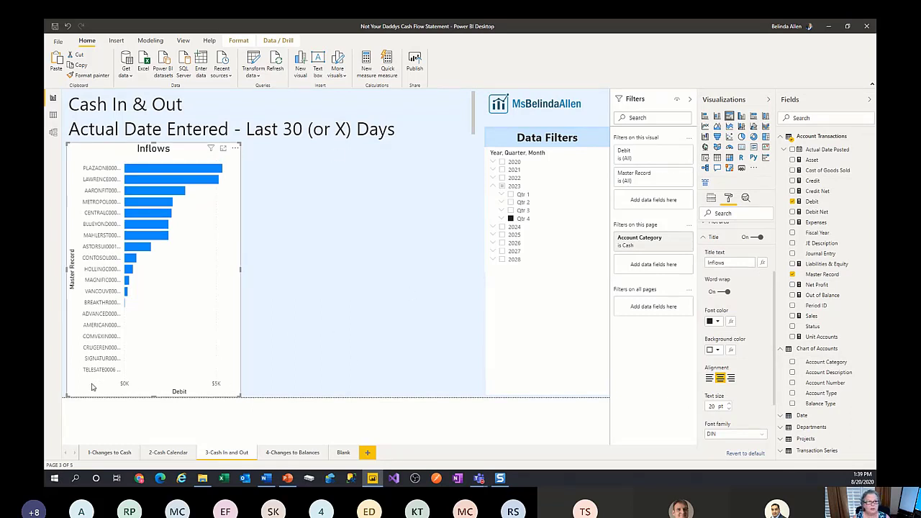
Step: Duplicate the Inflows chart and place the copy beside the original, level with it
key(ctrl+c)
key(ctrl+v)
drag(317, 158, 326, 157)
Step: Retitle the copied chart "Outflows" and set its default data color to the red theme color
double_click(726, 349)
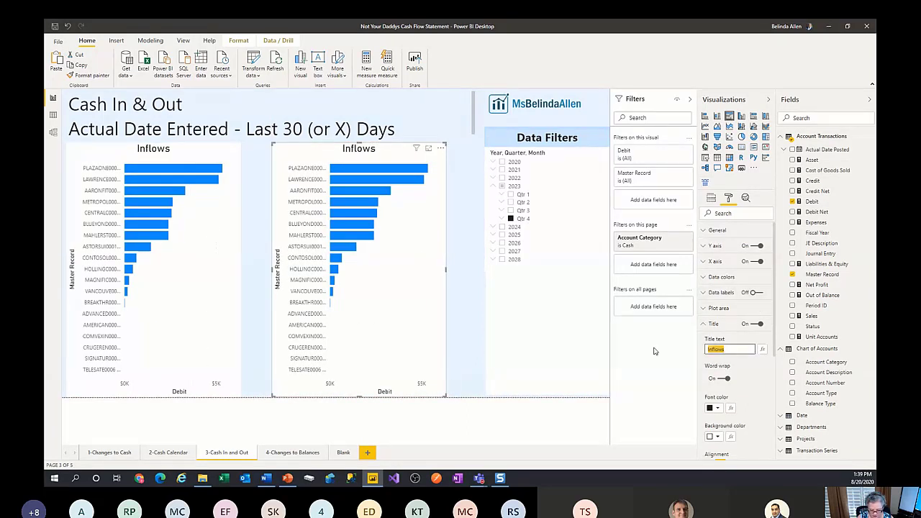
text(Outflows)
click(707, 279)
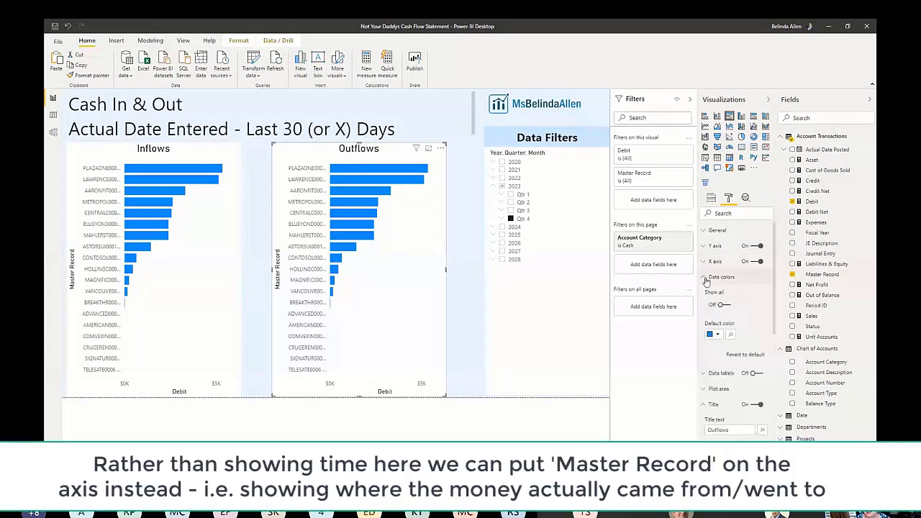
click(713, 334)
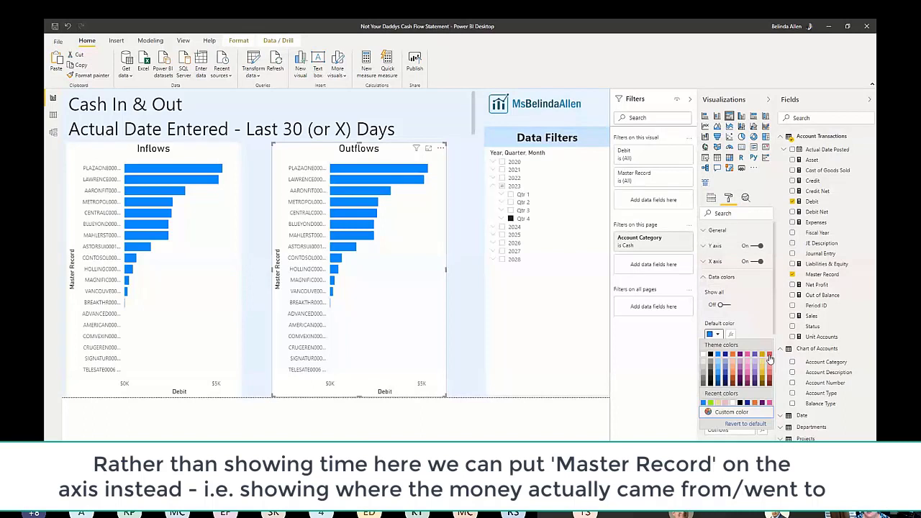
click(769, 355)
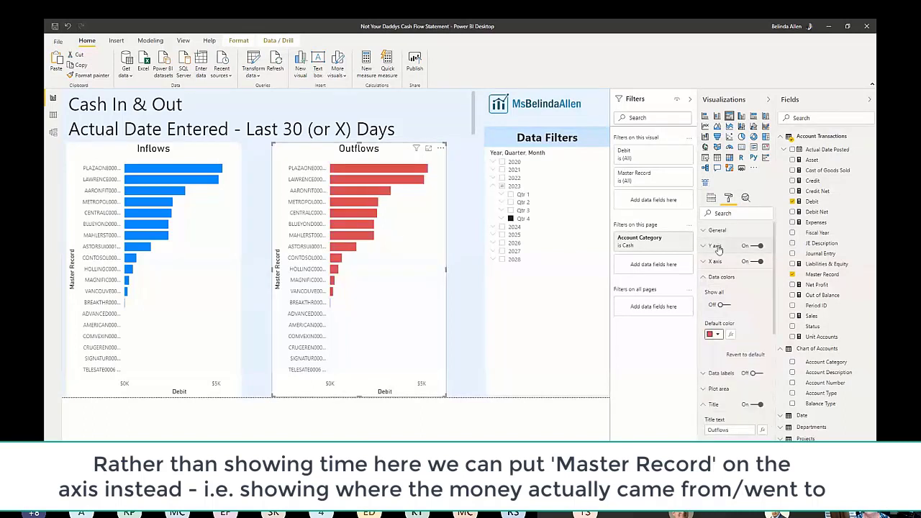
Step: Replace Debit with Credit as the Outflows chart's value
click(710, 198)
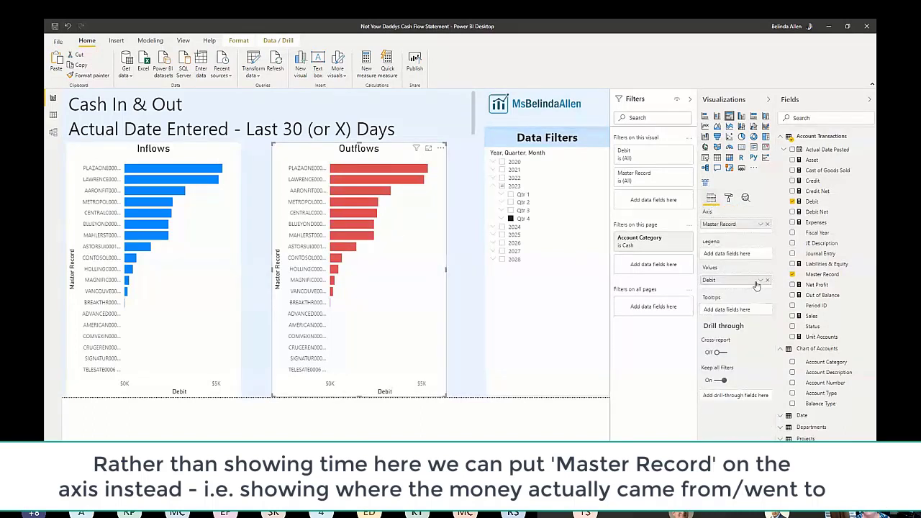
drag(817, 181, 760, 282)
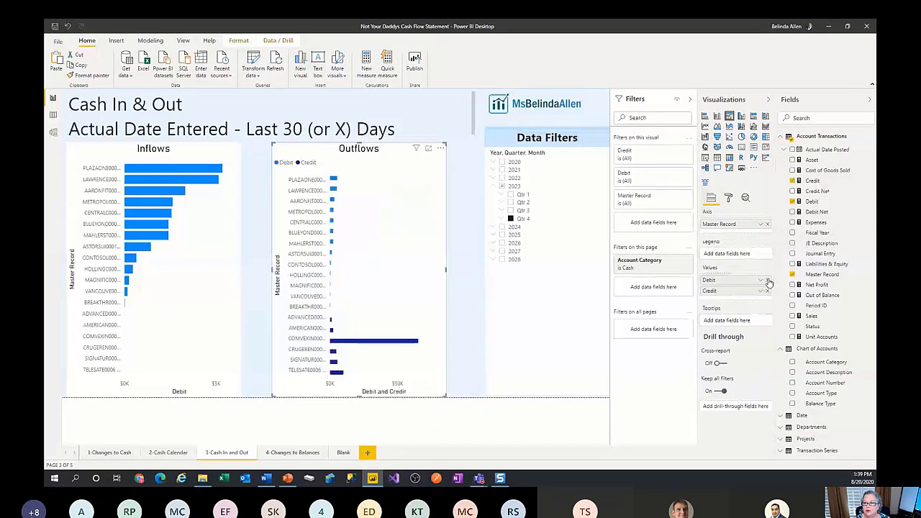
click(768, 281)
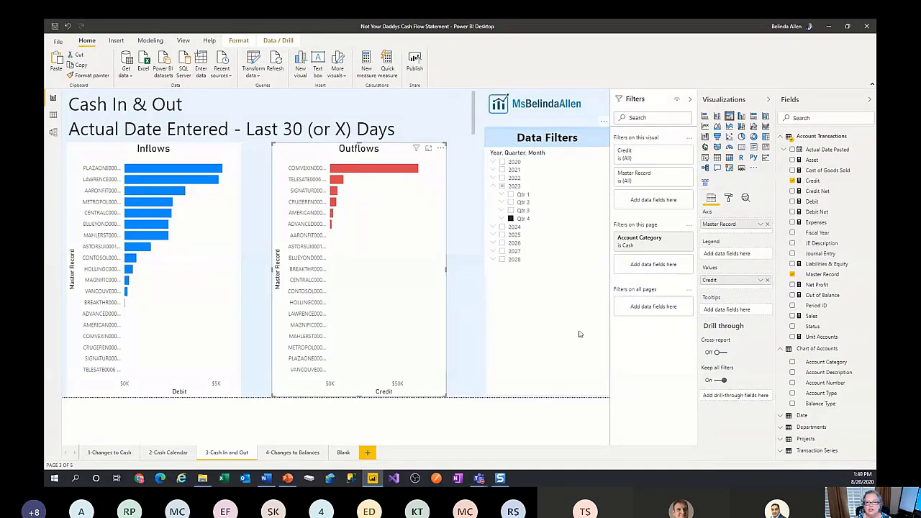
Step: Clear the slicer's Qtr 4 selection, switch its field from hierarchy to plain Actual Date Posted, and make it a Between date range slicer
click(560, 221)
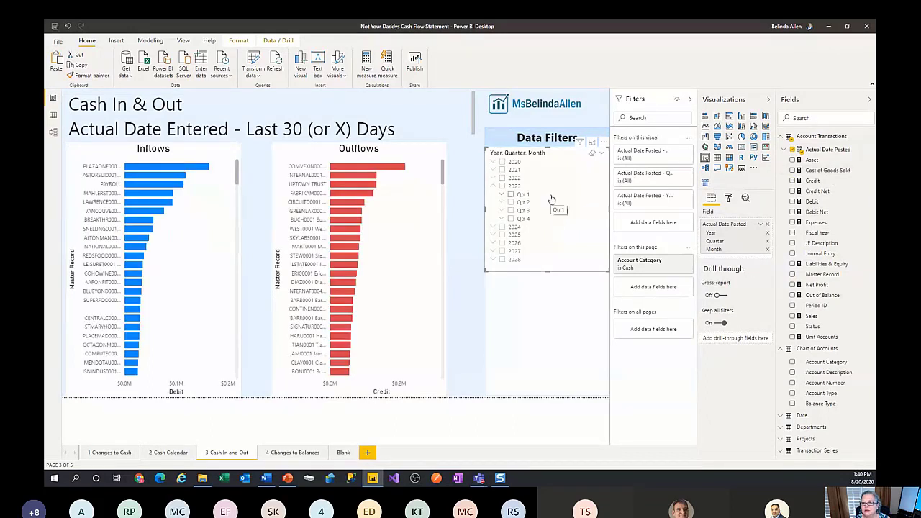
click(760, 224)
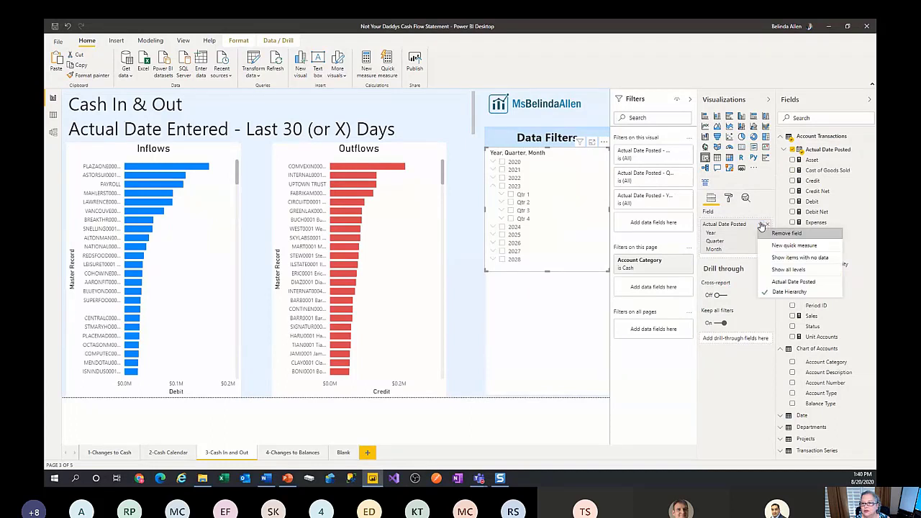
click(792, 281)
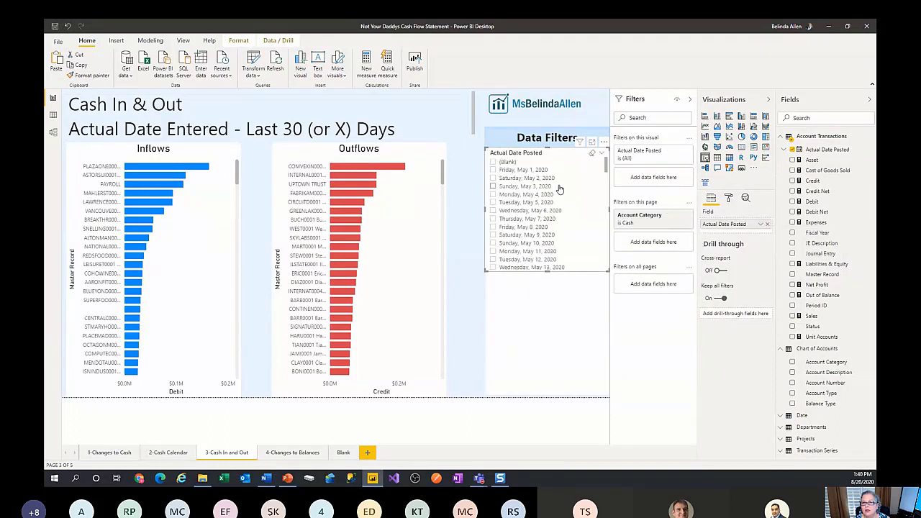
click(600, 153)
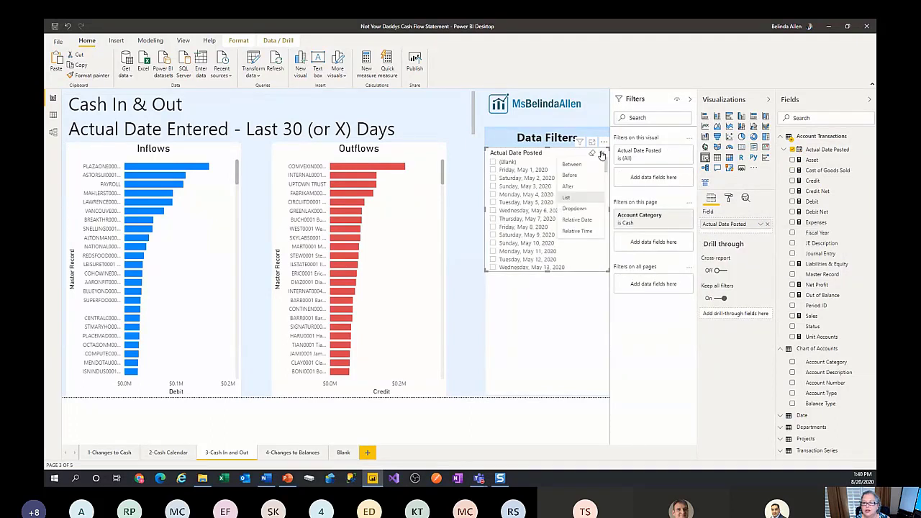
click(575, 164)
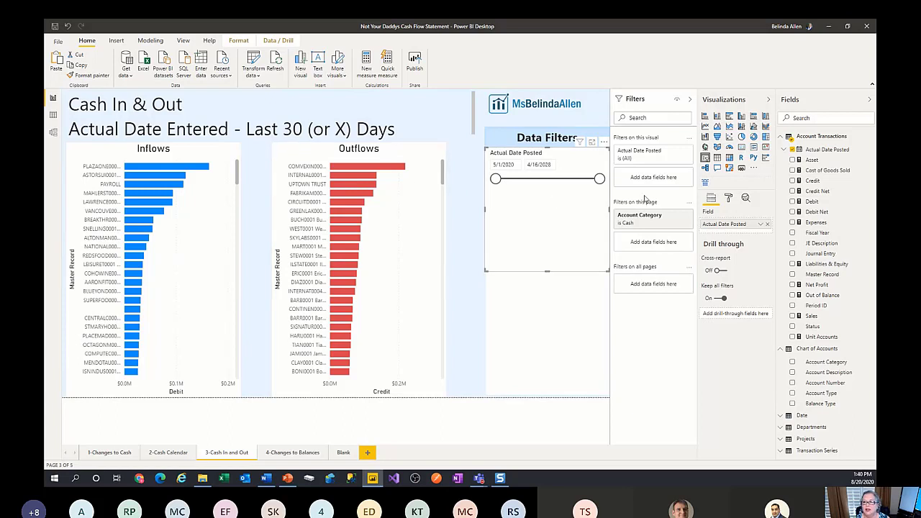
Step: Filter the Actual Date Posted slicer with a relative date filter showing the last 4 years, including today
click(676, 153)
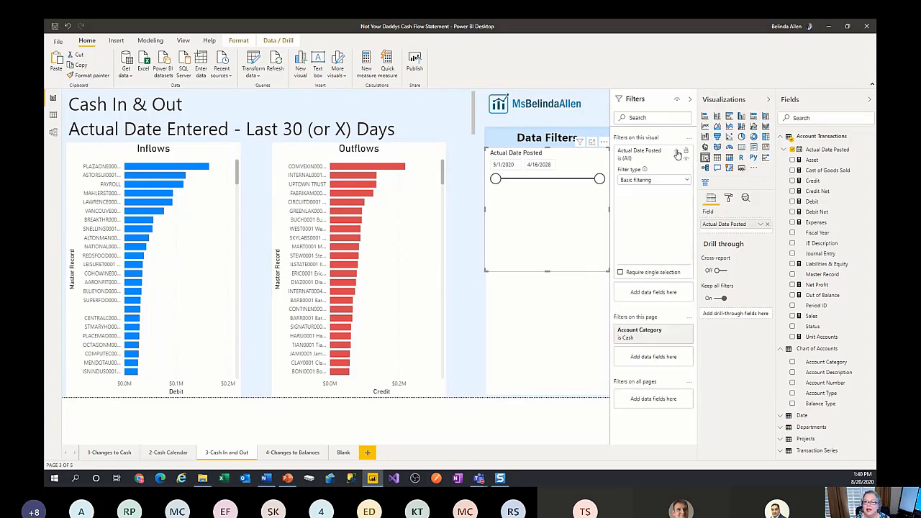
click(649, 182)
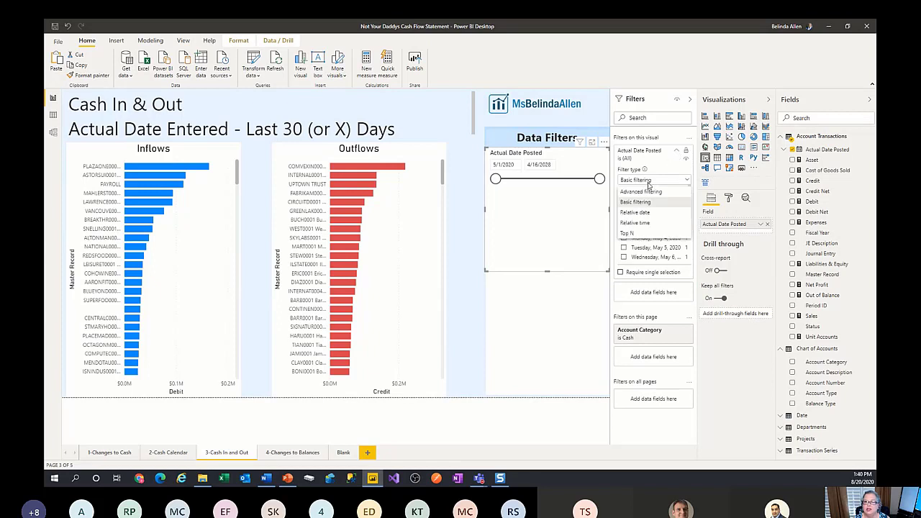
click(636, 213)
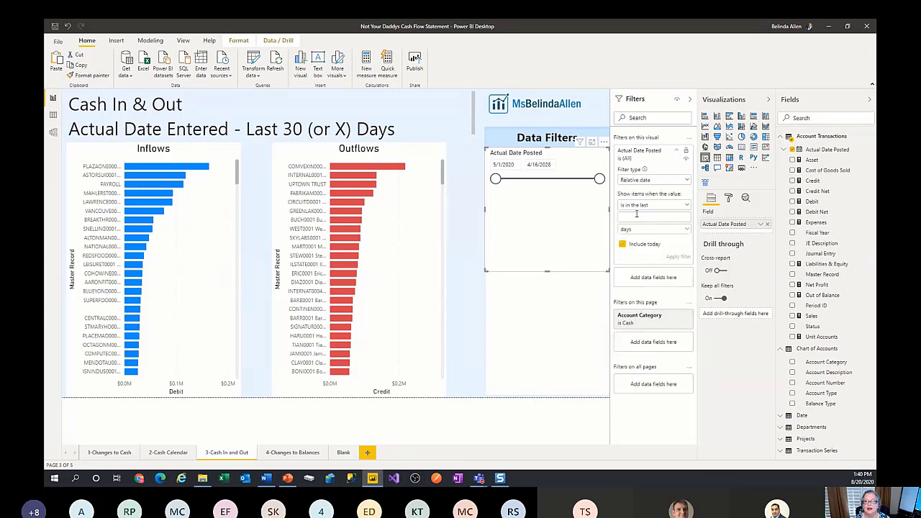
click(653, 214)
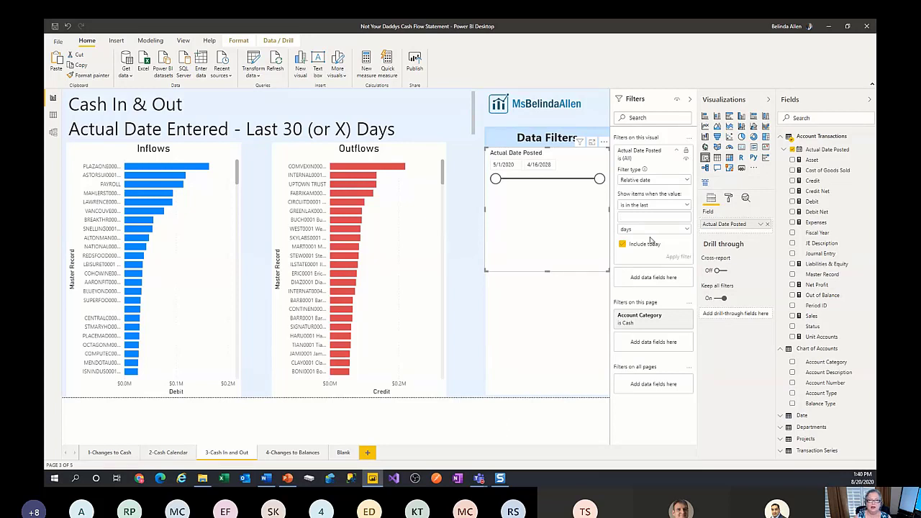
text(30)
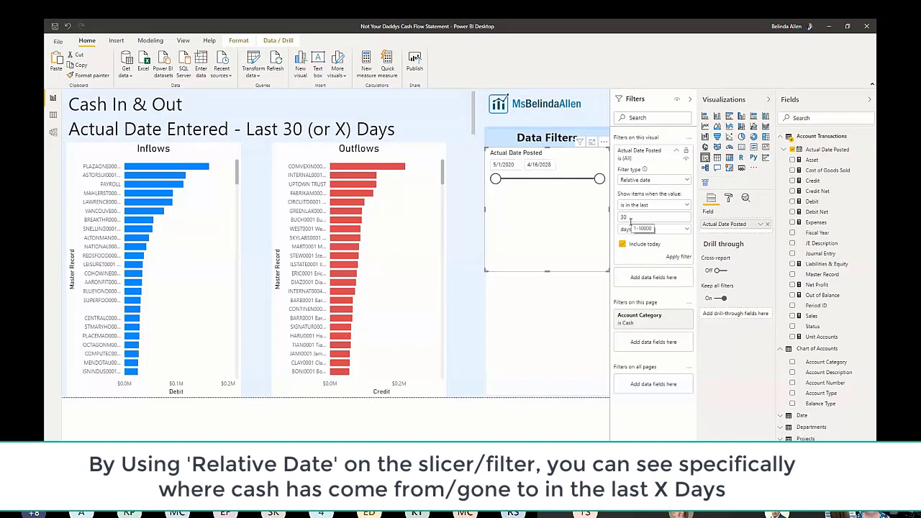
double_click(630, 218)
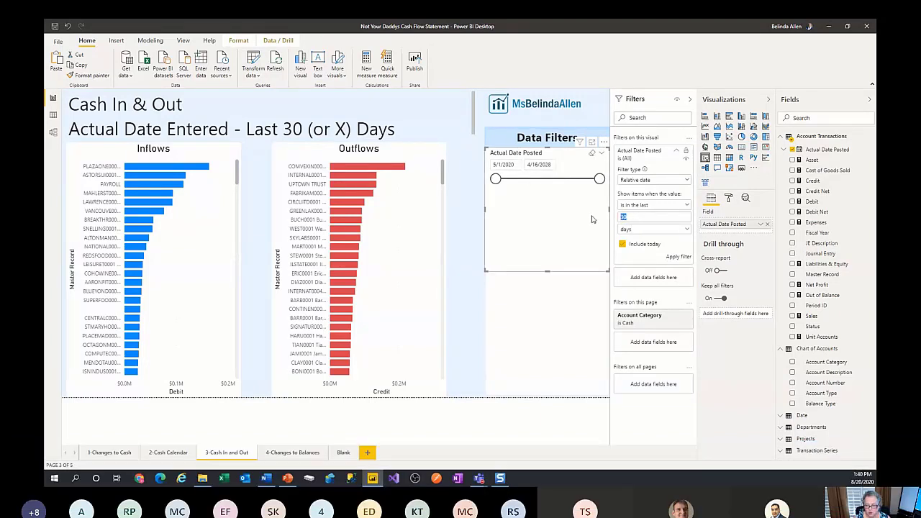
text(4)
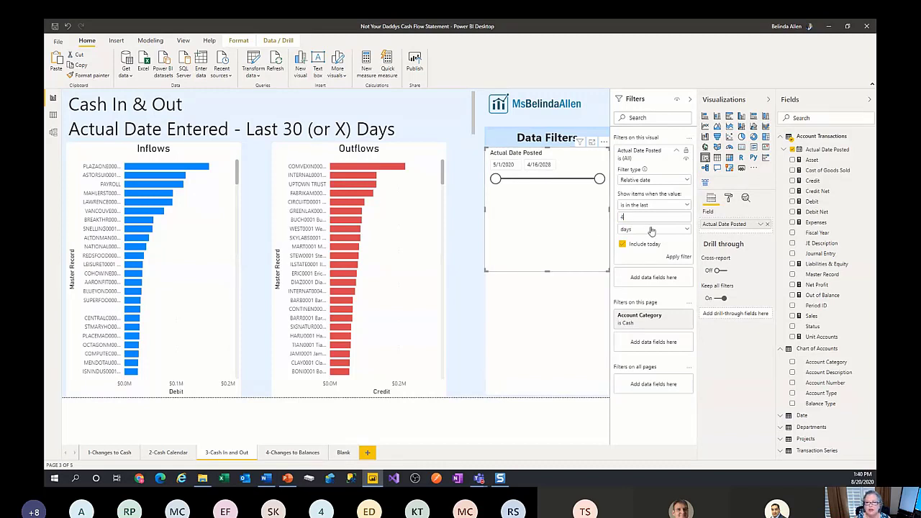
click(652, 230)
click(639, 292)
click(678, 257)
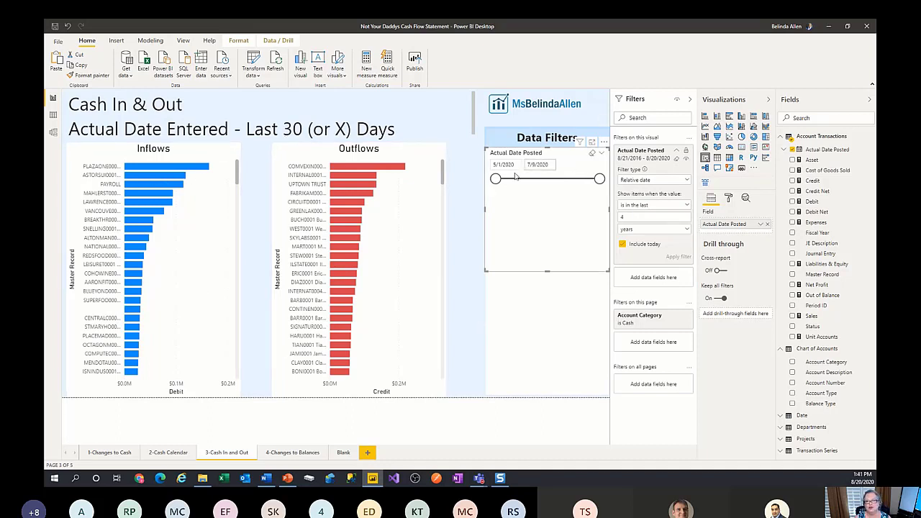
click(473, 227)
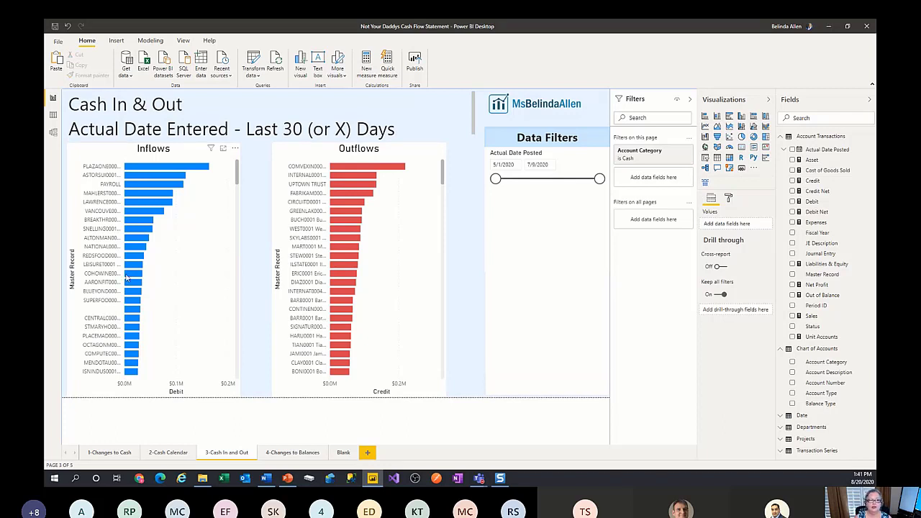
mouse_move(133, 305)
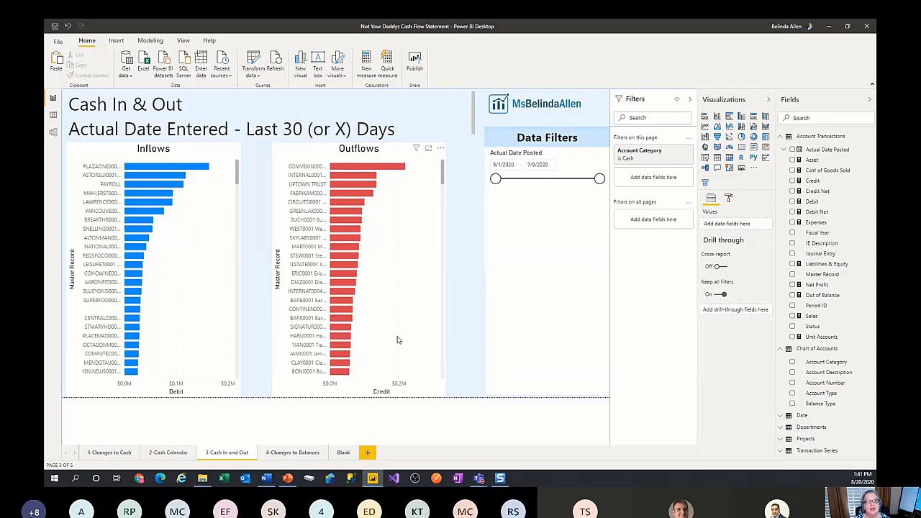
right_click(141, 189)
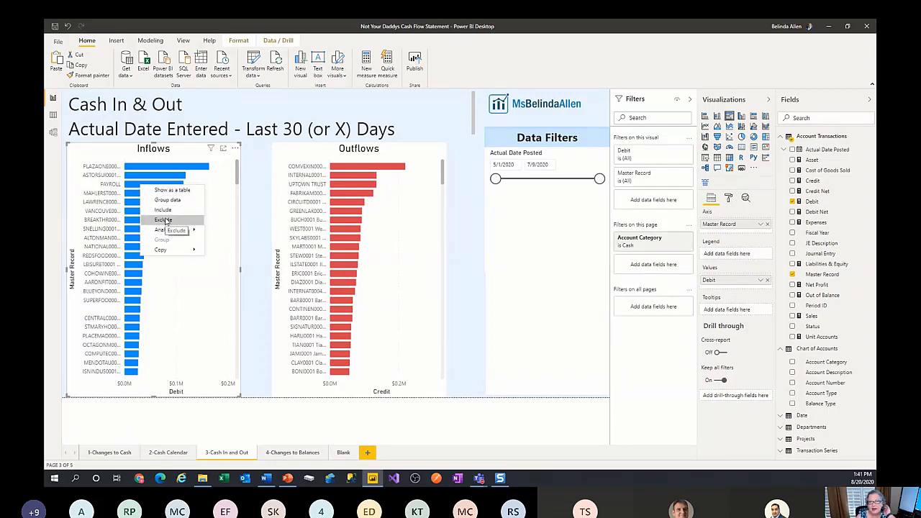
mouse_move(171, 230)
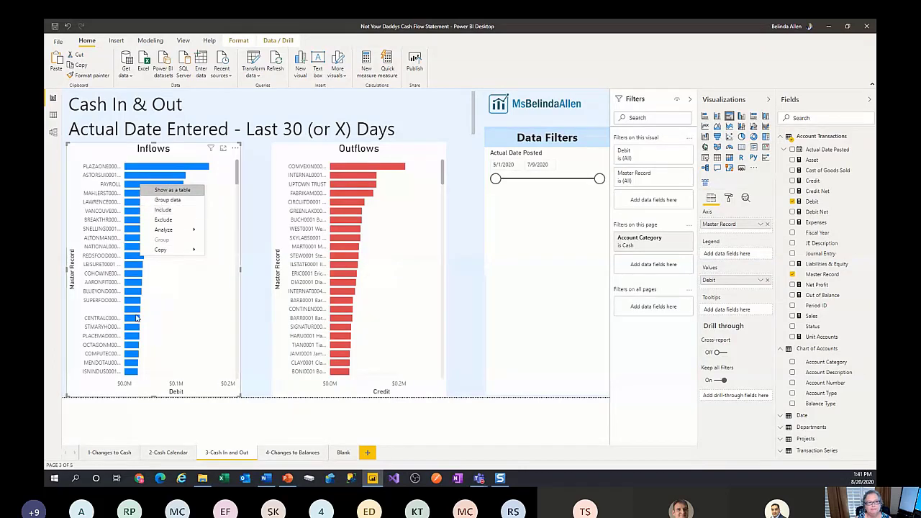
click(249, 377)
Step: Copy the Year and Month slicer from the 2-Cash Calendar page to 4-Changes to Balances and clear its 2027-04 selection there
click(296, 453)
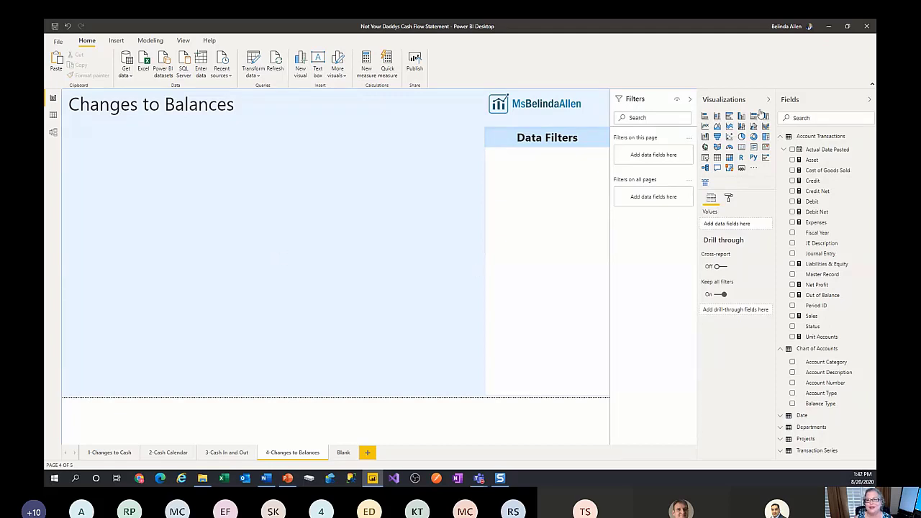
click(173, 453)
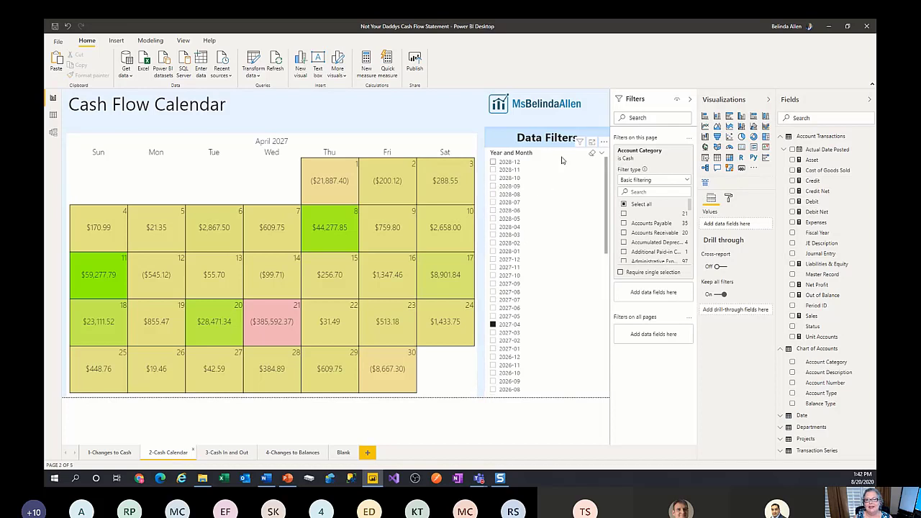
click(561, 155)
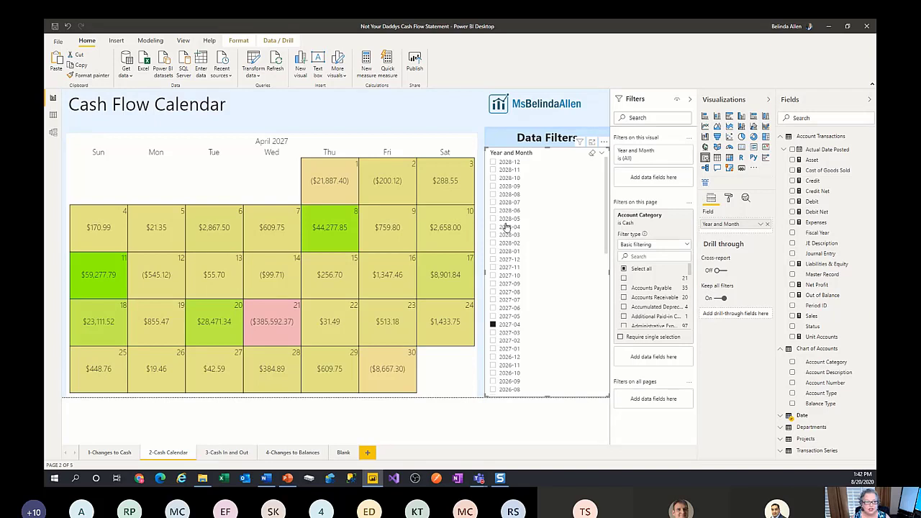
click(300, 452)
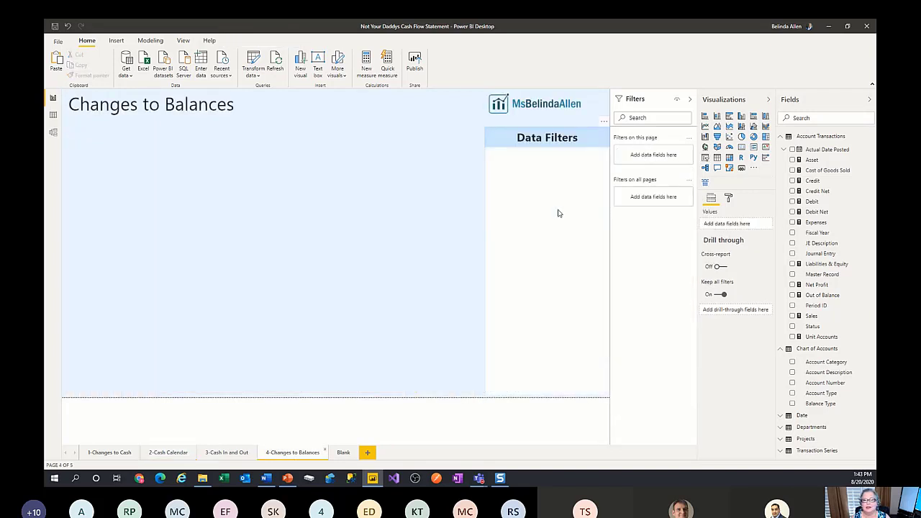
key(ctrl+v)
click(583, 271)
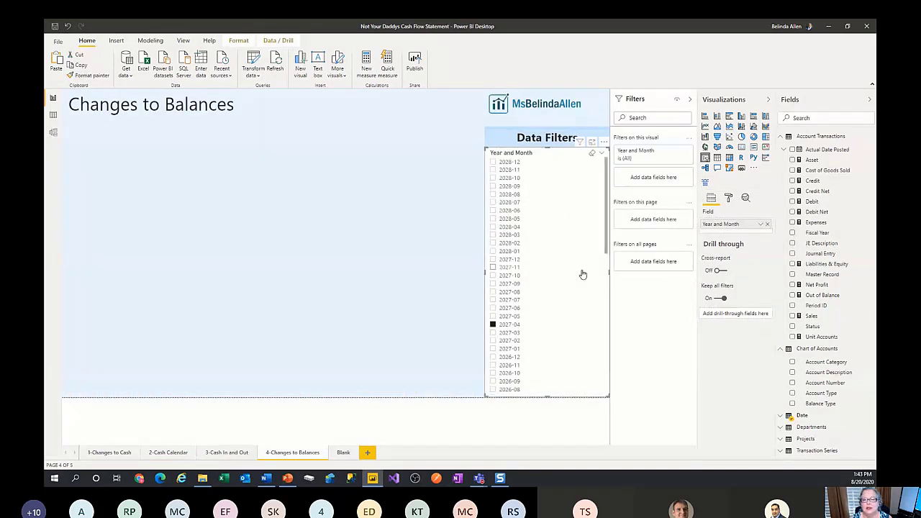
click(492, 324)
click(181, 203)
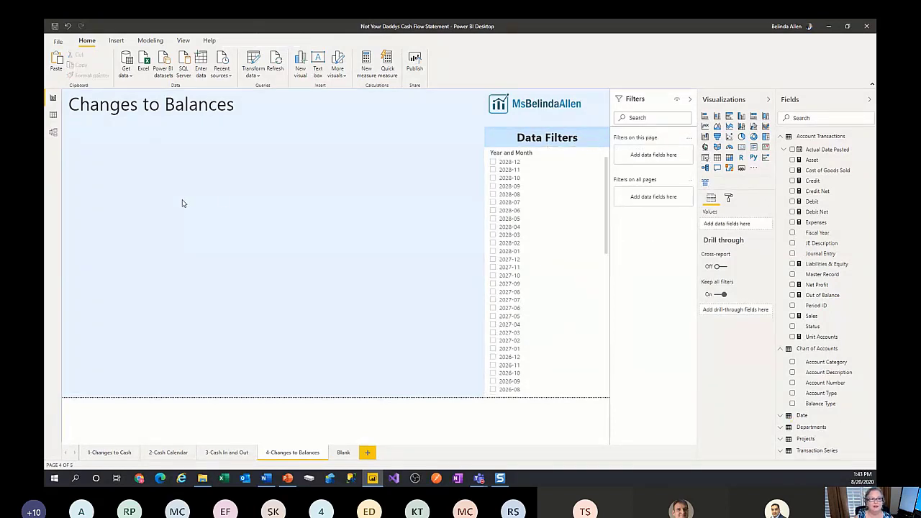
Step: Insert a clustered bar chart with Debit Net as its value and Month from the Date table as its axis
click(728, 118)
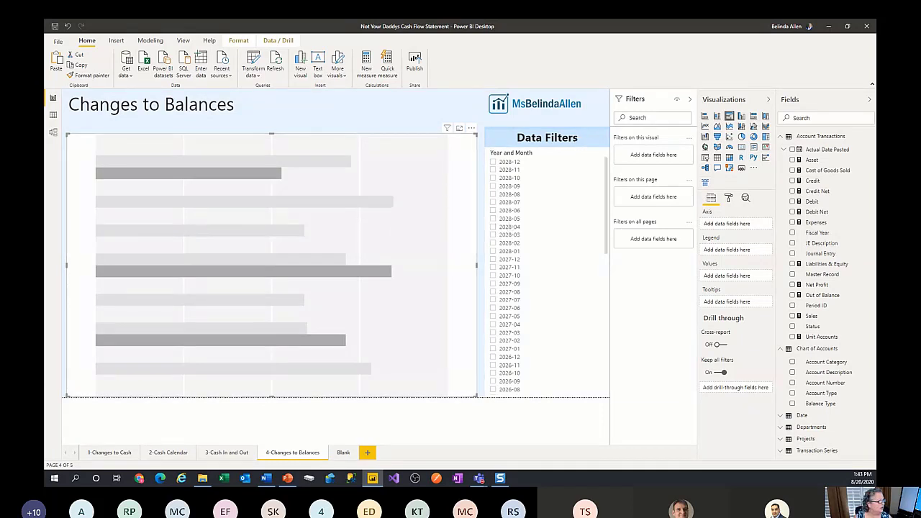
key(alt+Tab)
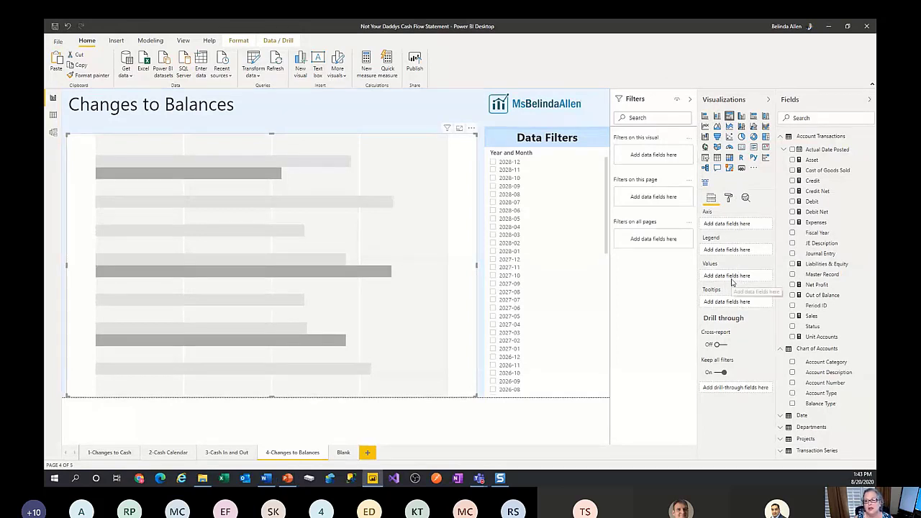
drag(816, 211, 741, 279)
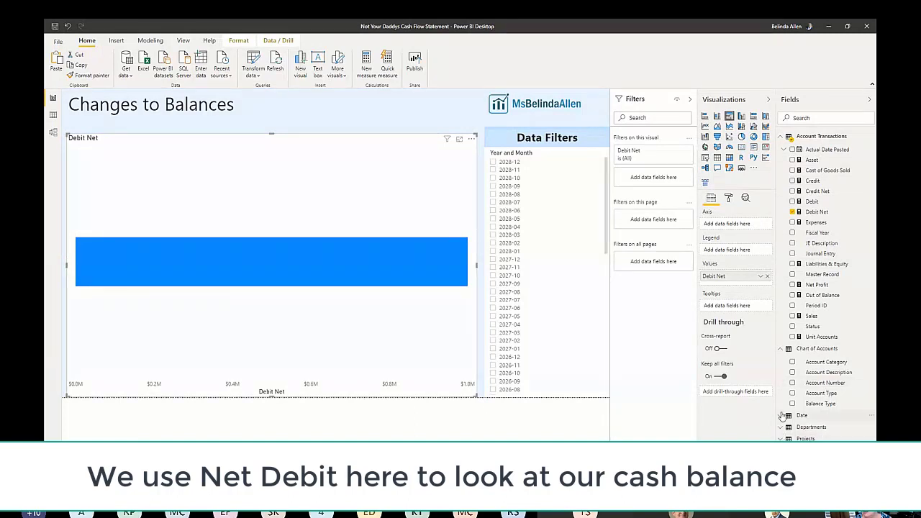
click(826, 417)
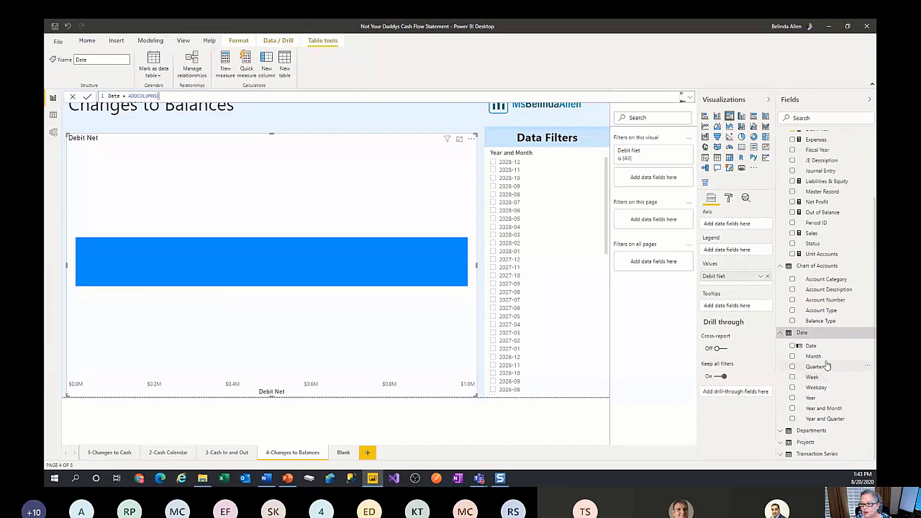
drag(818, 356, 745, 229)
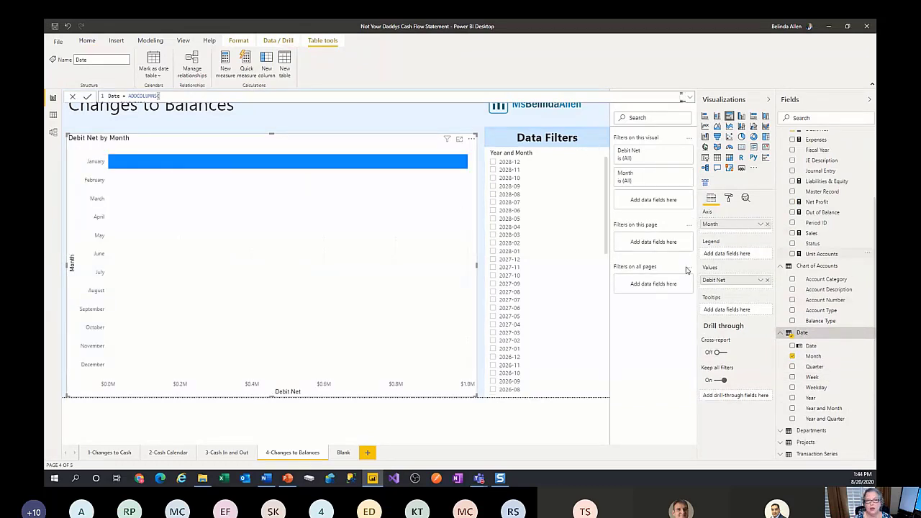
Step: Try limiting the bar chart to 2027-04, 2027-05 and 2027-06 with the slicer, and clear the selection
click(493, 325)
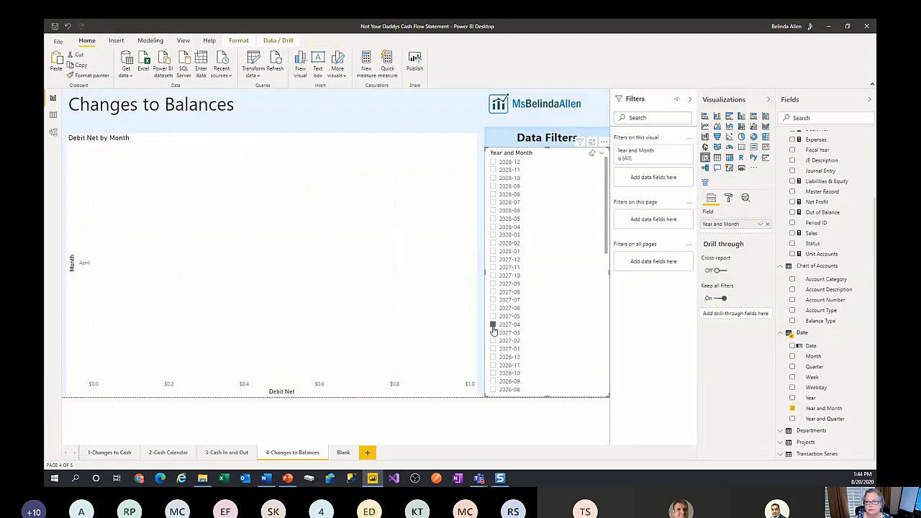
scroll(834, 371, up, 3)
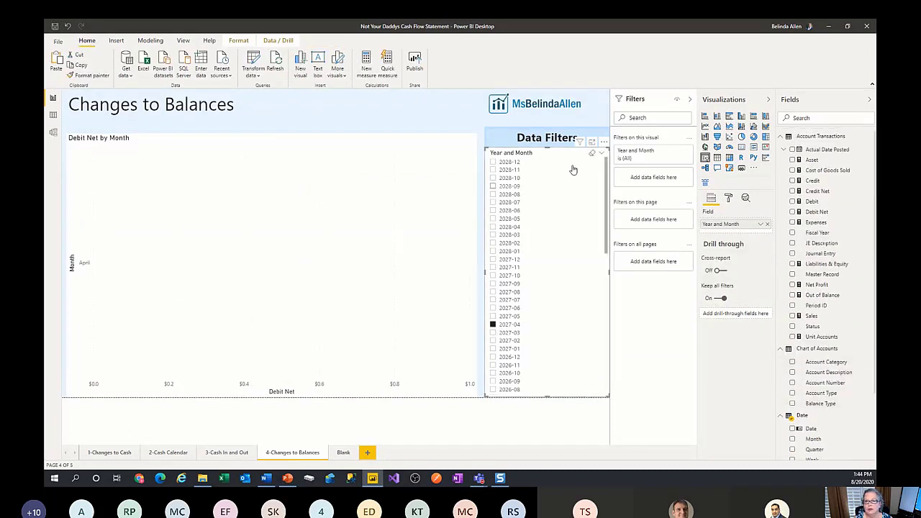
click(493, 325)
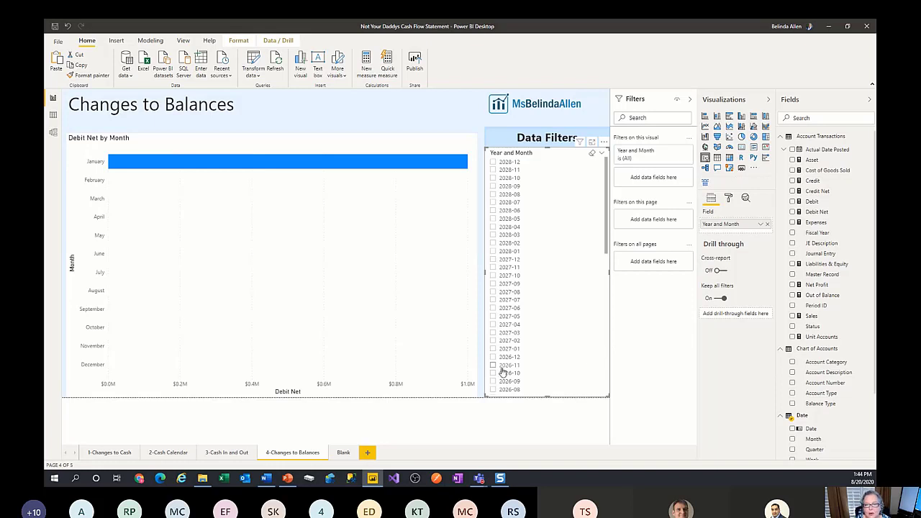
click(493, 325)
click(492, 316)
click(493, 308)
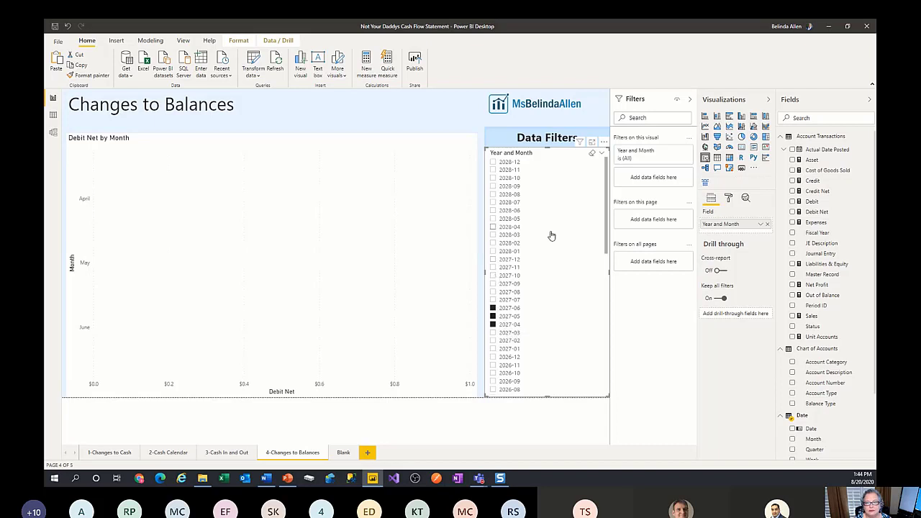
click(591, 155)
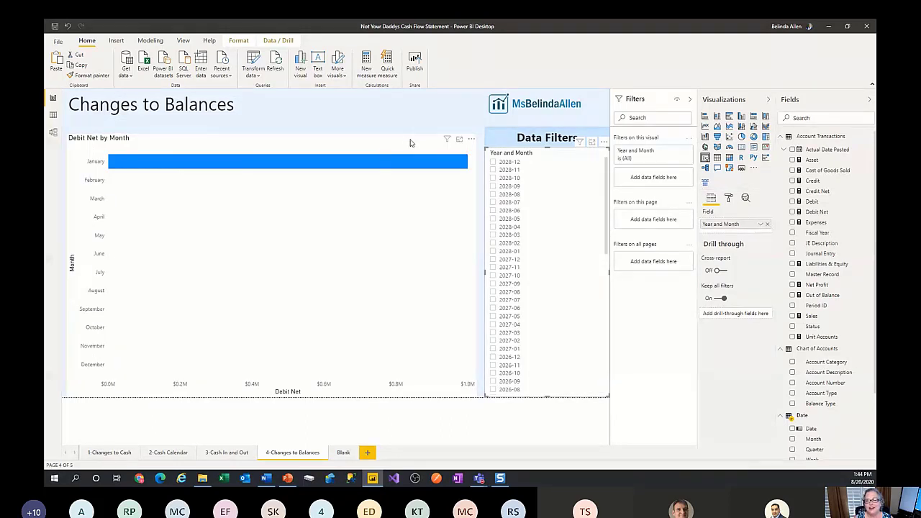
Step: Add Account Category as a visual-level filter on the Year and Month slicer and limit it to Cash
scroll(786, 405, down, 3)
click(782, 354)
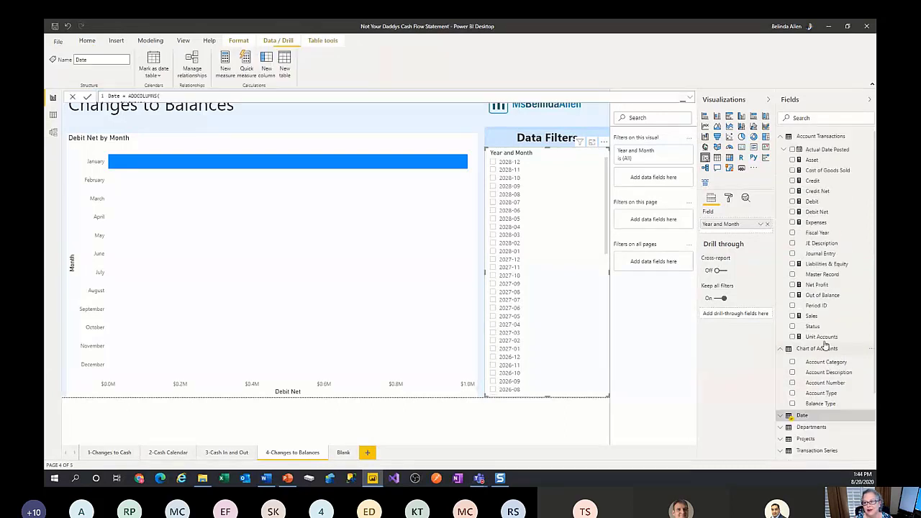
drag(821, 361, 651, 177)
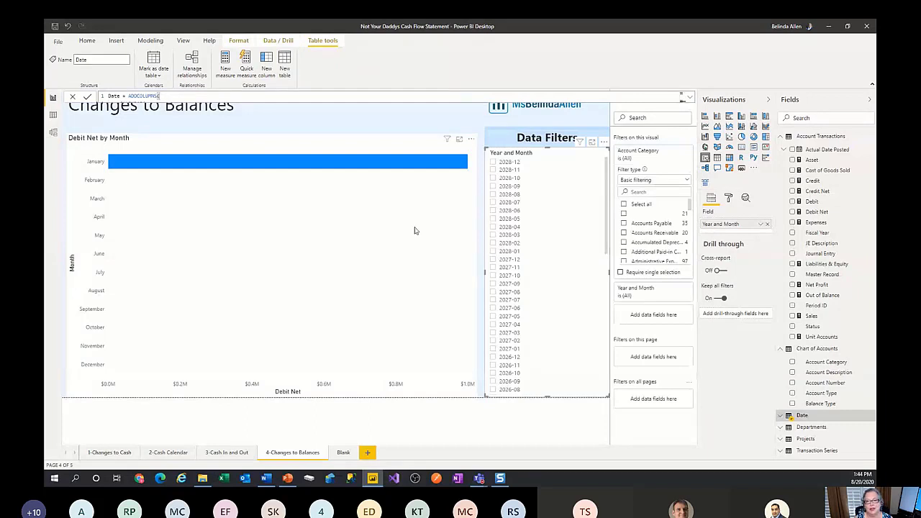
scroll(633, 237, down, 2)
click(626, 239)
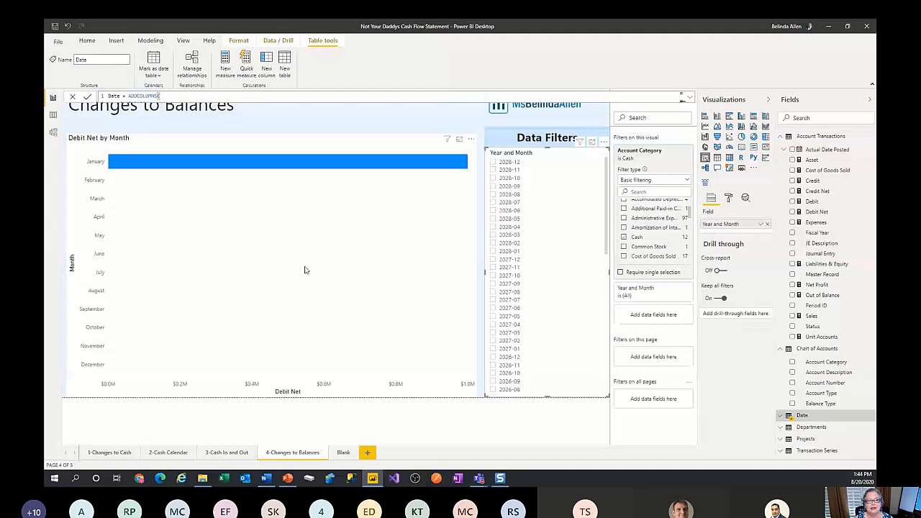
Step: Select 2027-04, 2027-05 and 2027-06 together in the Year and Month slicer
click(494, 324)
ctrl+click(493, 316)
ctrl+click(493, 308)
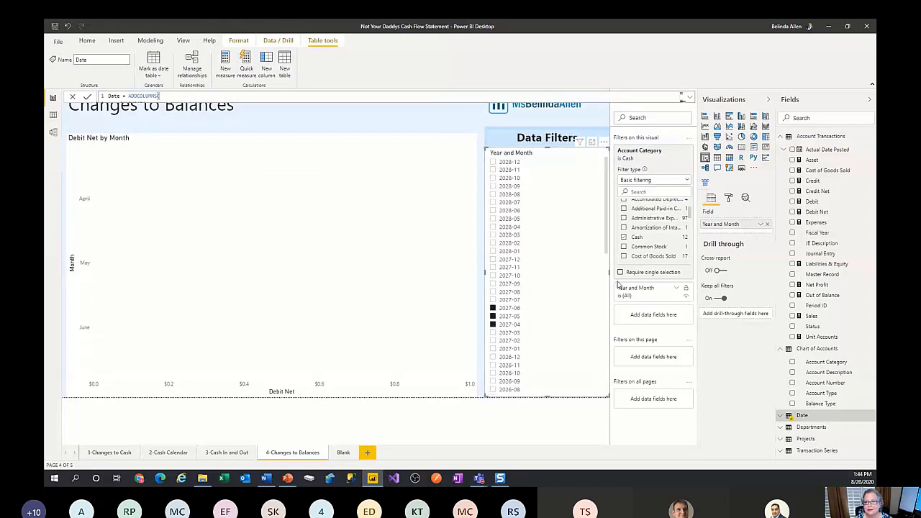
Step: Remove Month from the bar chart's axis and Debit Net from its values
click(331, 121)
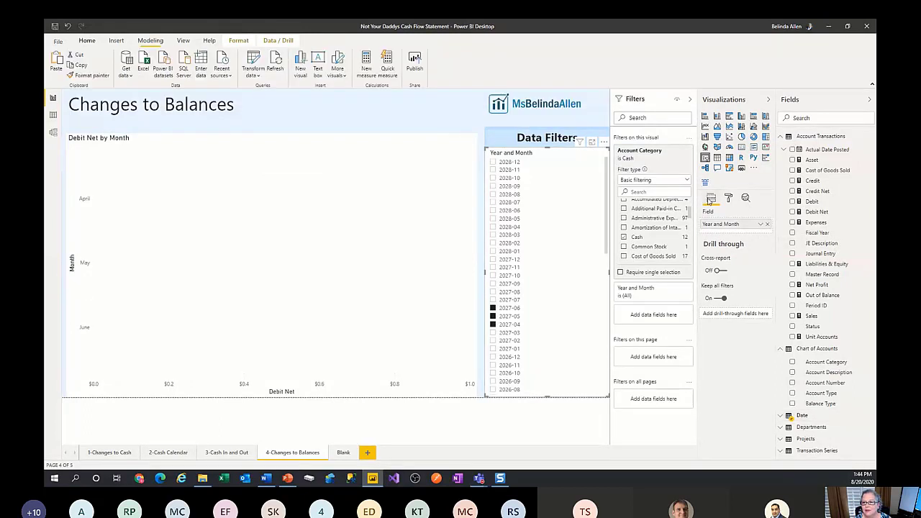
click(346, 124)
click(343, 144)
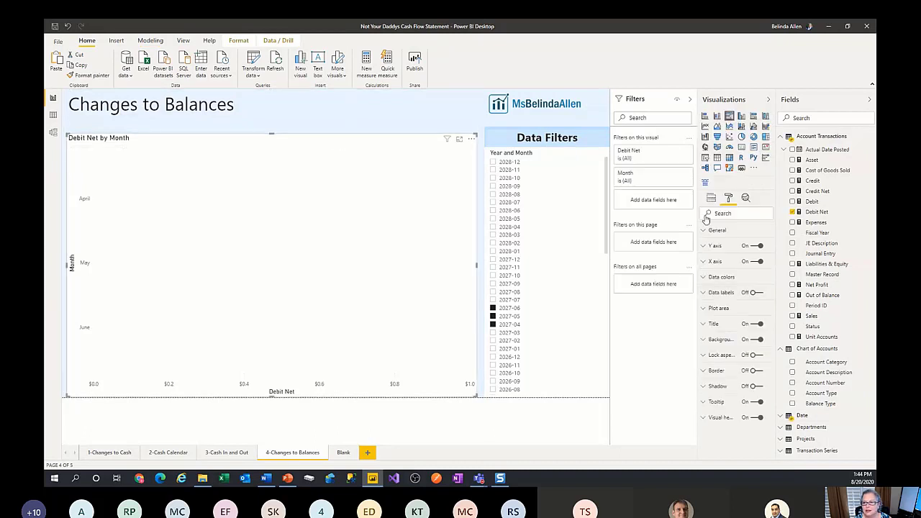
click(710, 200)
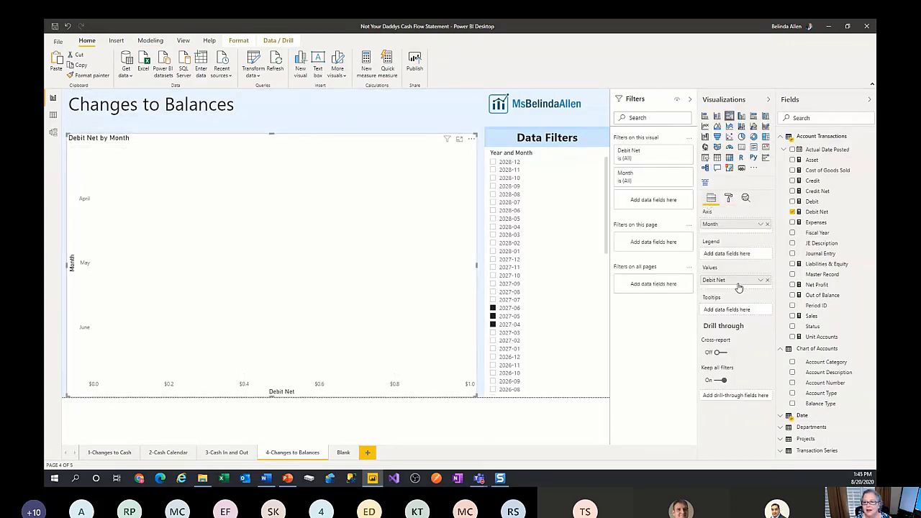
click(767, 224)
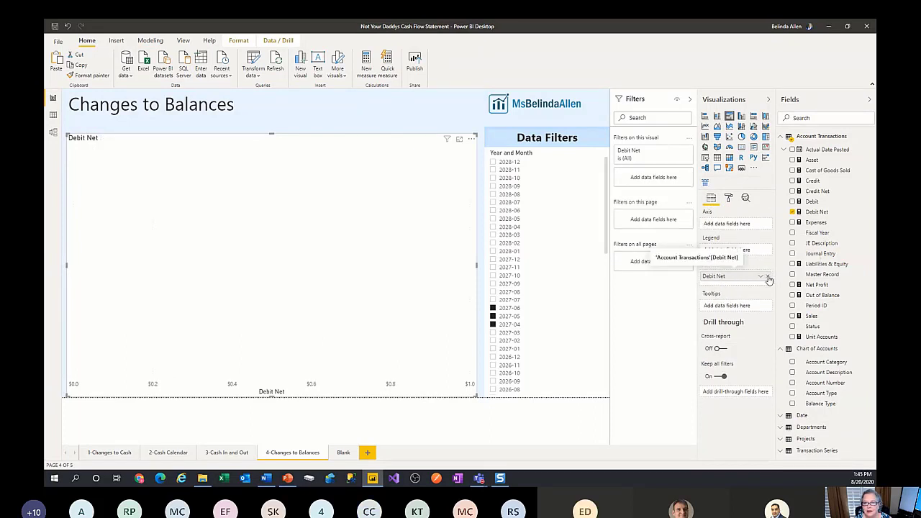
click(768, 277)
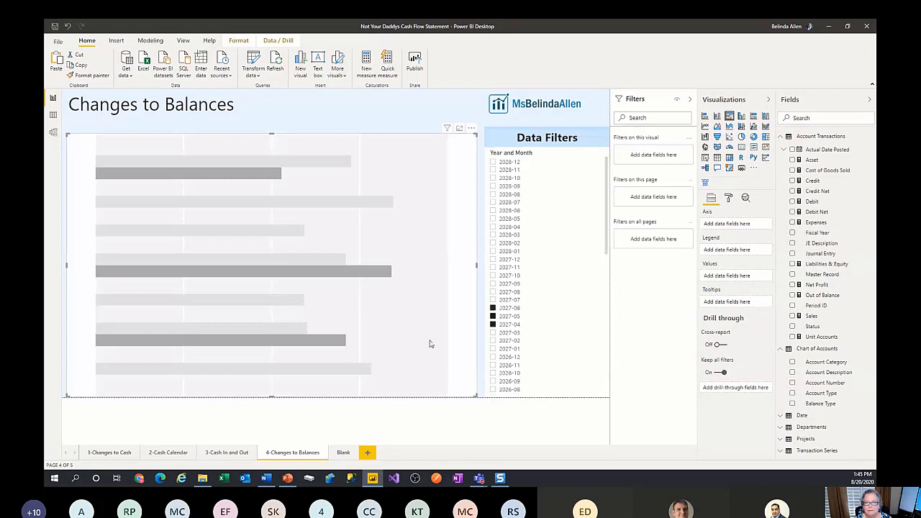
Step: Clear the 2027-04, 2027-05 and 2027-06 selection in the Year and Month slicer
click(494, 310)
click(493, 317)
click(494, 317)
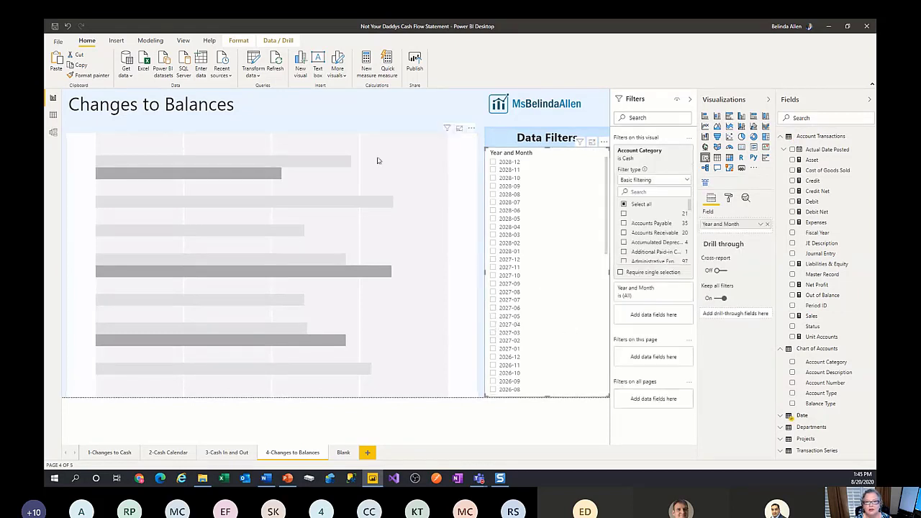
Step: Add Debit Net as the bar chart's value and use Year and Month from the Date table as its only axis field
click(450, 256)
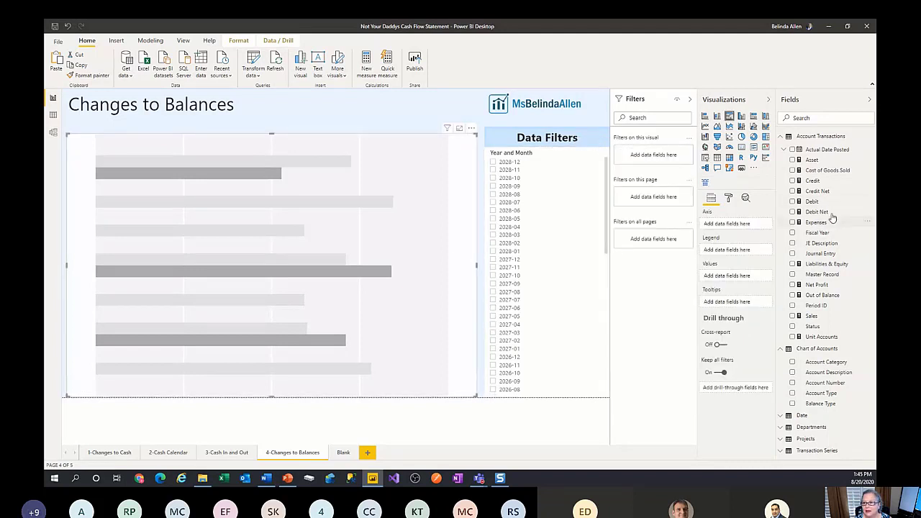
drag(831, 214, 752, 276)
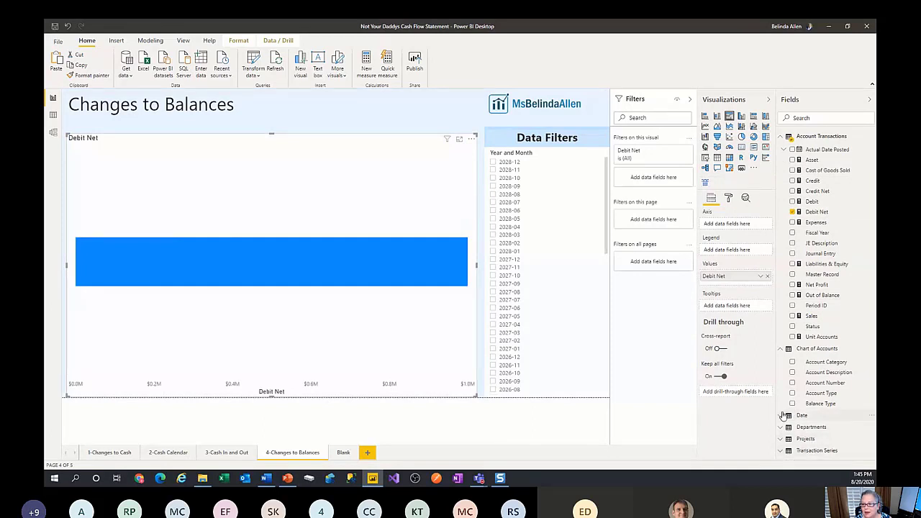
click(798, 415)
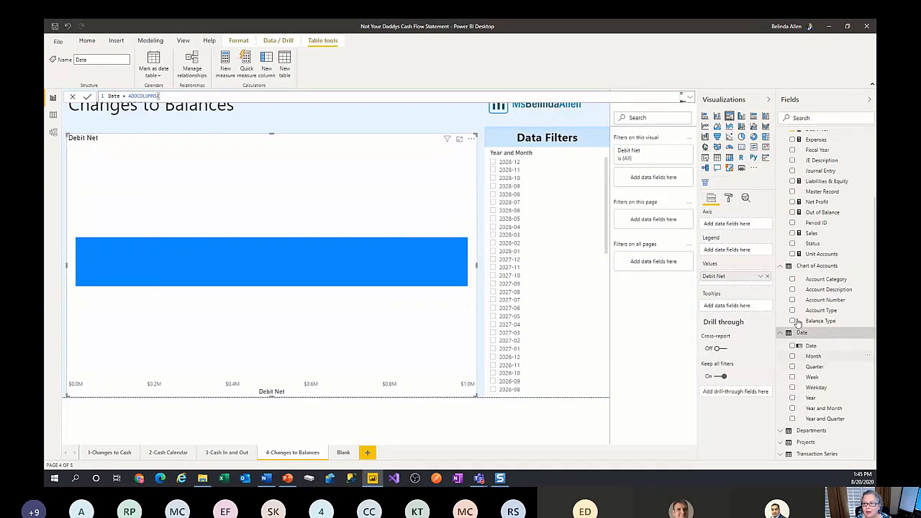
drag(746, 227, 748, 229)
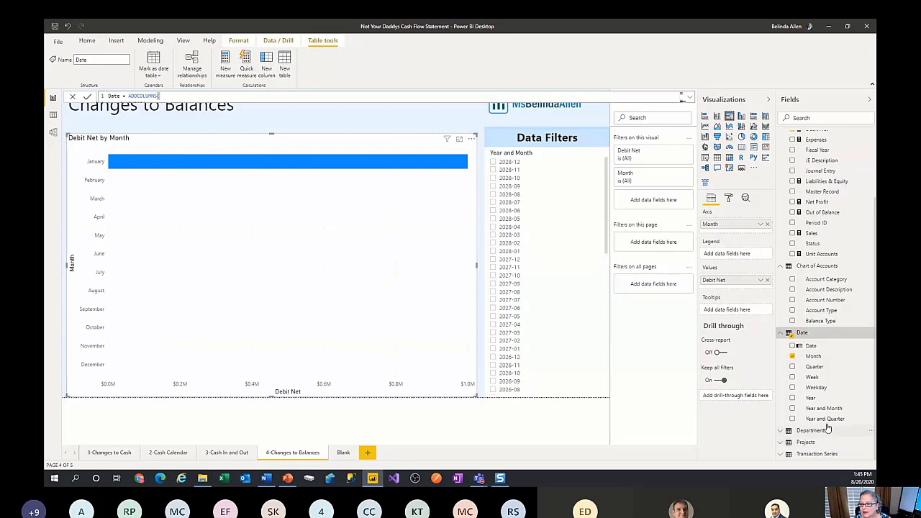
drag(827, 408, 748, 232)
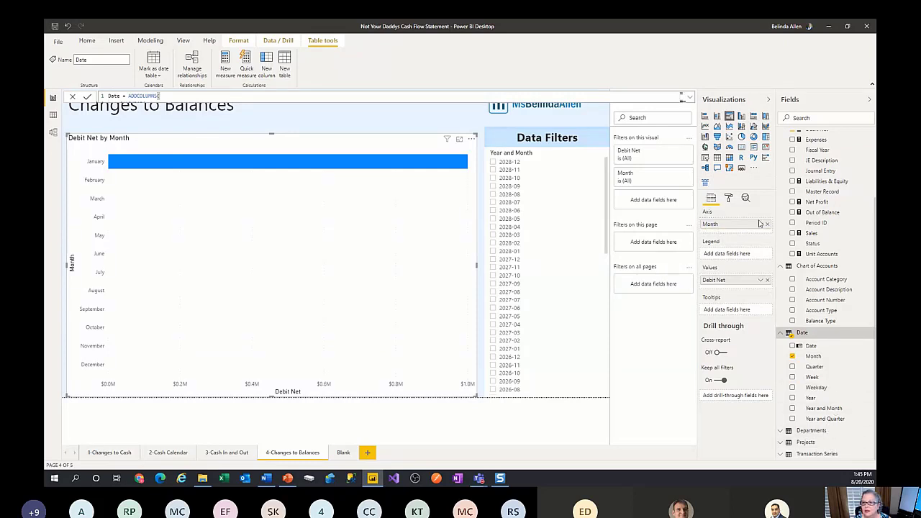
click(767, 224)
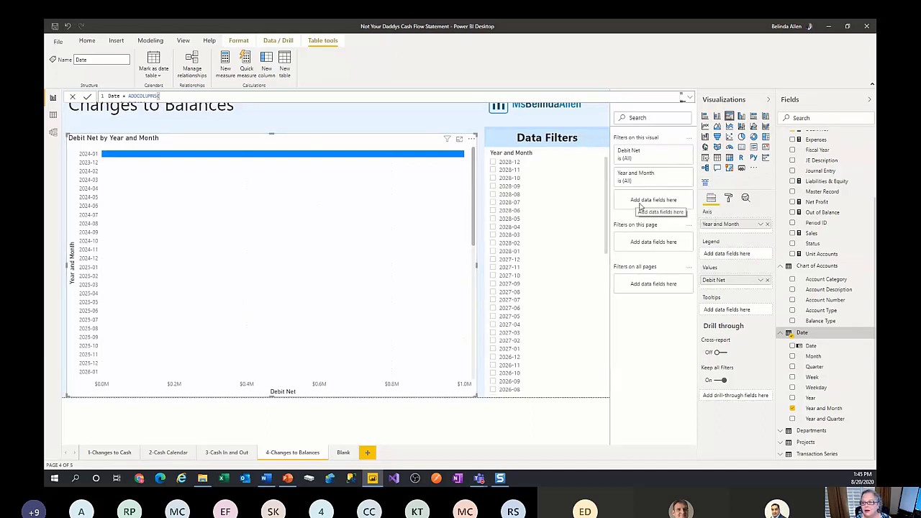
Step: Add Account Category as a visual-level filter on the bar chart and limit it to Cash
drag(824, 280, 665, 208)
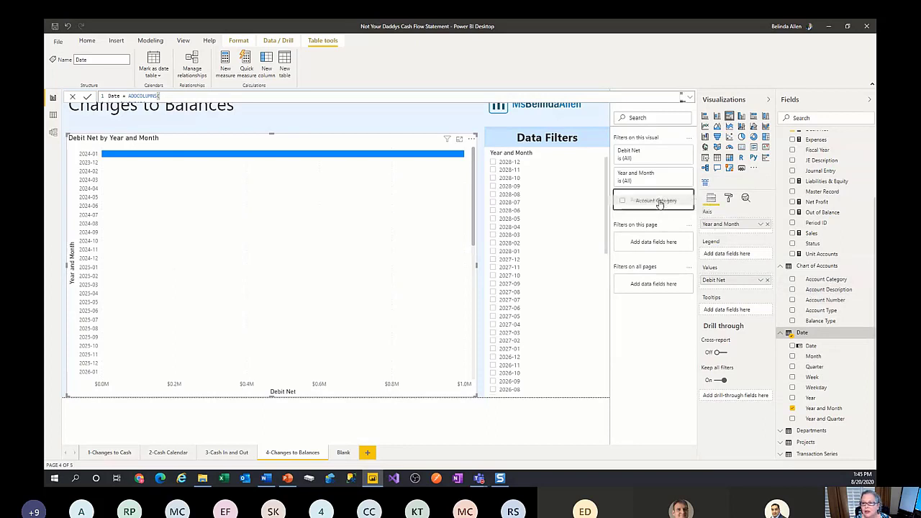
scroll(627, 241, down, 1)
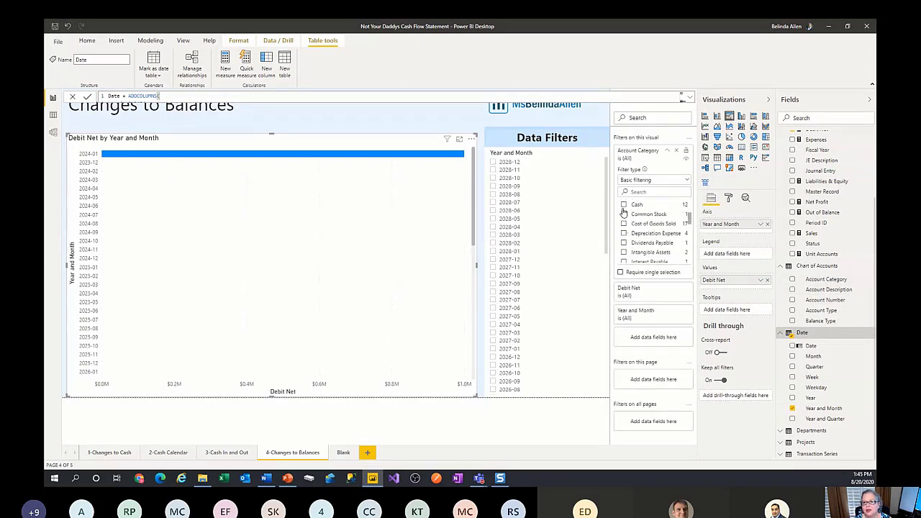
click(623, 206)
Step: Select 2028-04 in the Year and Month slicer and remove the slicer's Account Category filter
click(567, 227)
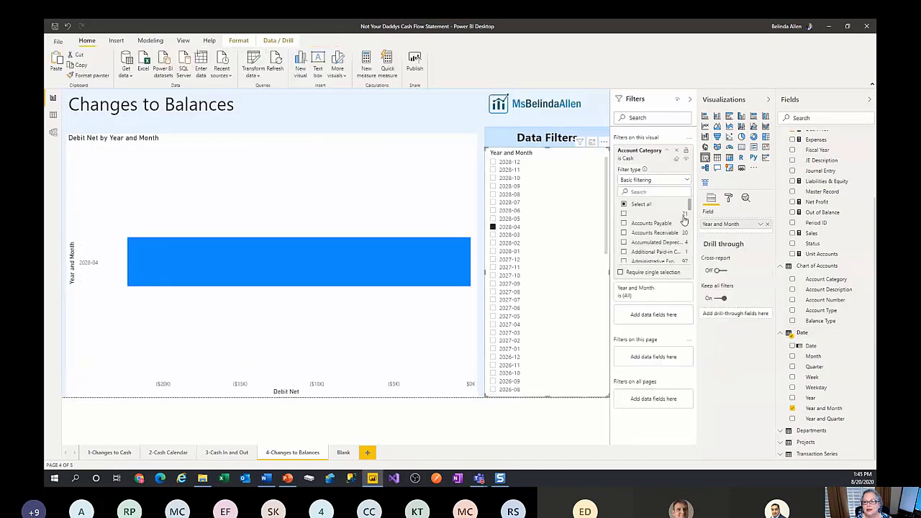
click(676, 158)
click(685, 151)
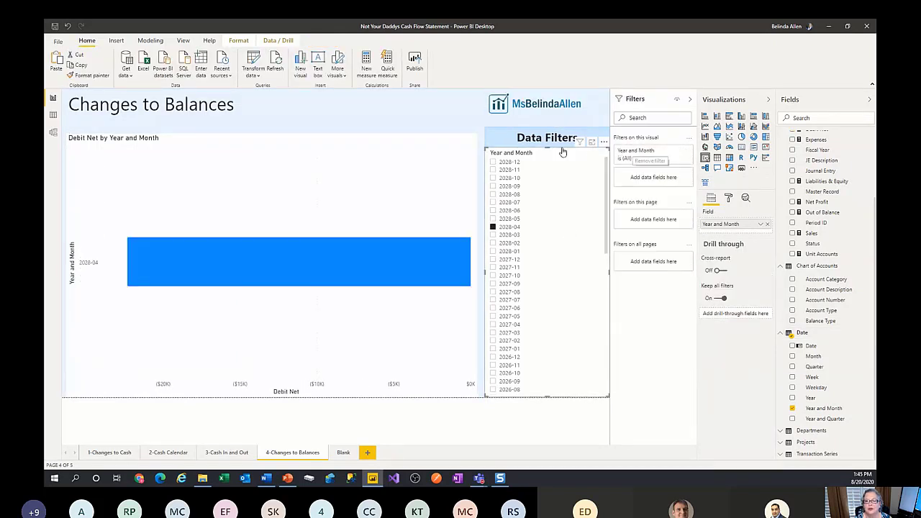
click(382, 100)
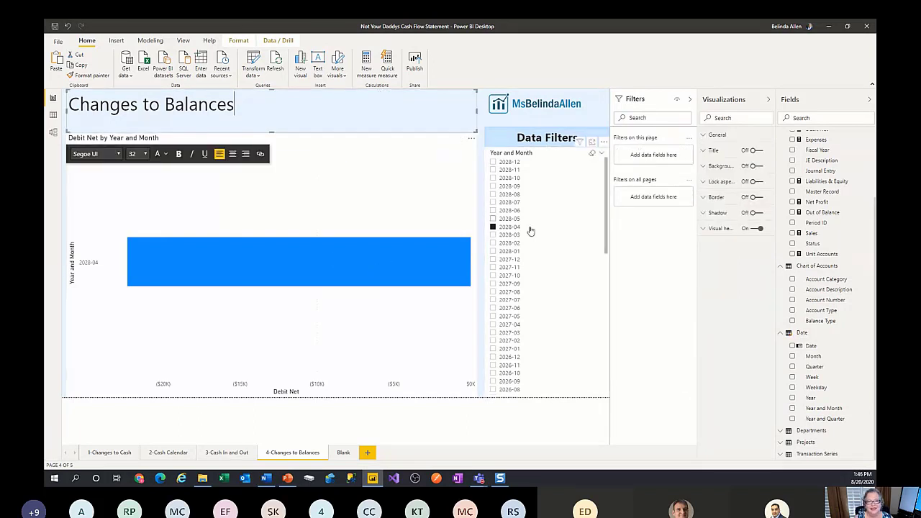
Step: Add 2028-05 and 2028-06 to the months selected in the Year and Month slicer
ctrl+click(493, 210)
ctrl+click(493, 218)
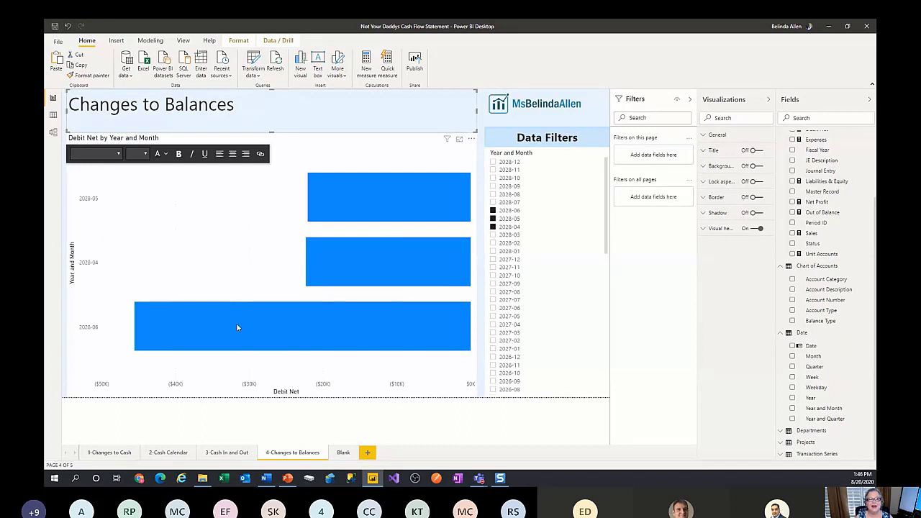
mouse_move(236, 324)
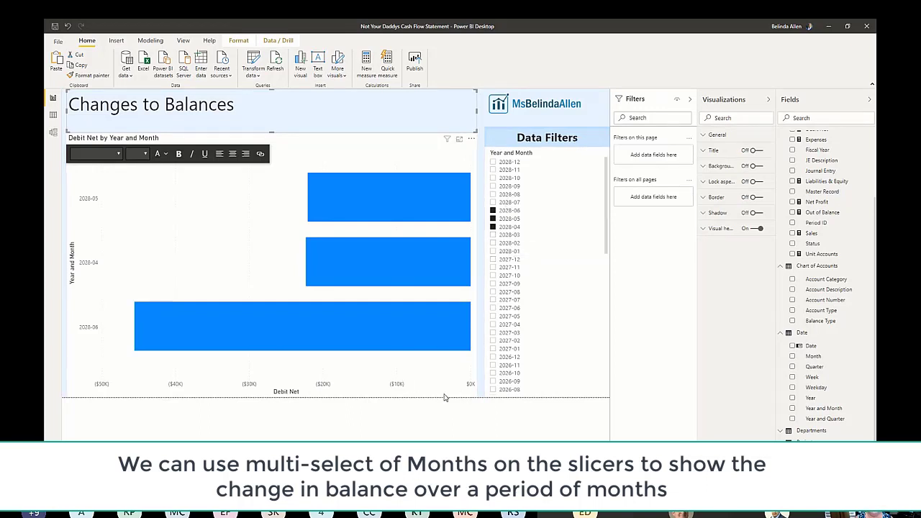
Step: Replace the bar chart's title text with "Cash Change"
click(474, 397)
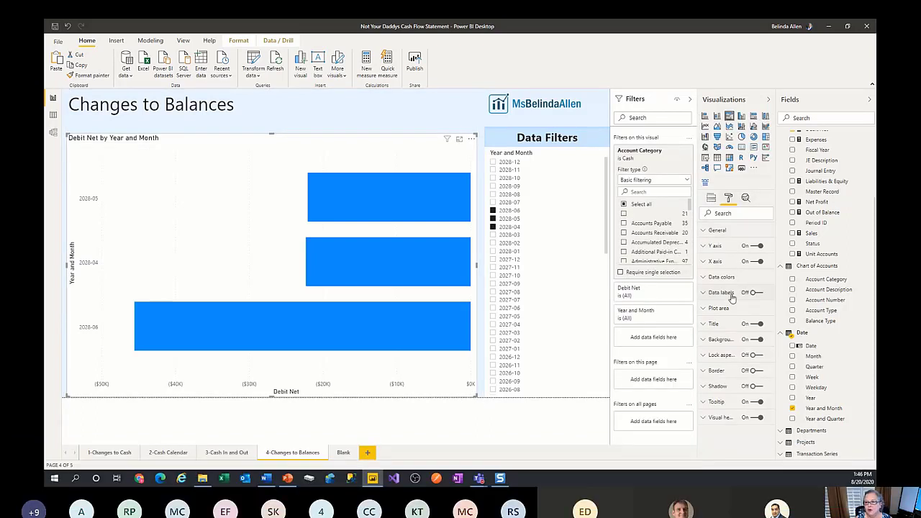
click(704, 325)
click(751, 350)
key(Delete)
key(Delete)
key(Delete)
key(Delete)
key(Delete)
key(Delete)
key(Delete)
key(Delete)
key(Delete)
key(Delete)
key(Delete)
key(Delete)
key(Delete)
key(Delete)
key(Delete)
key(Delete)
key(Delete)
key(Delete)
key(Delete)
key(Delete)
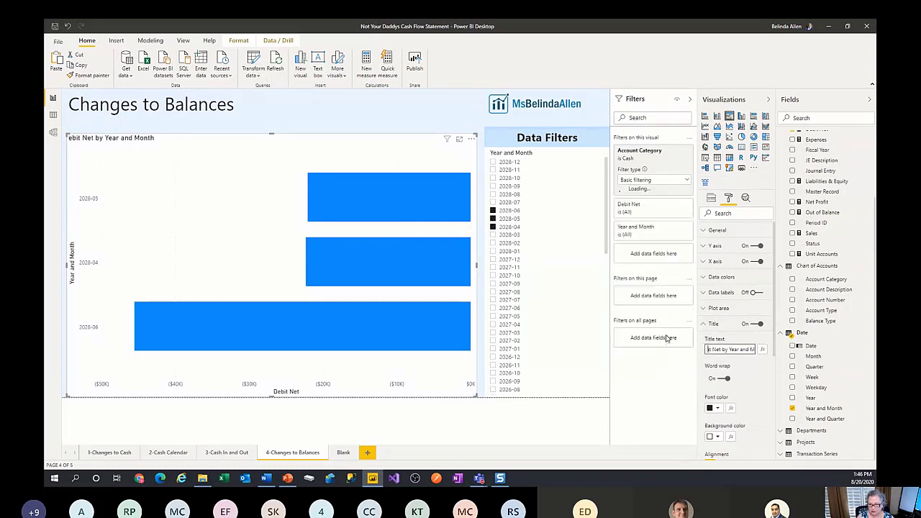
text(Cash Change)
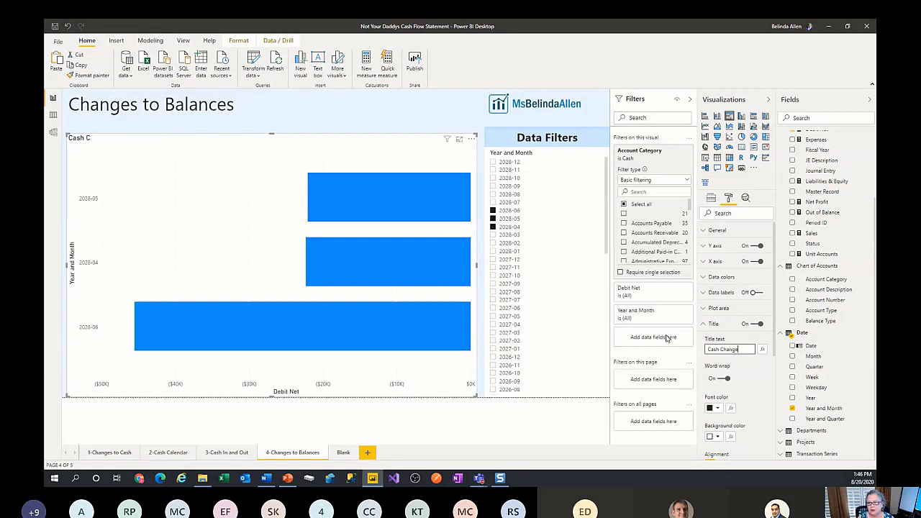
Step: Center the bar chart's title and increase its text size
scroll(739, 428, down, 2)
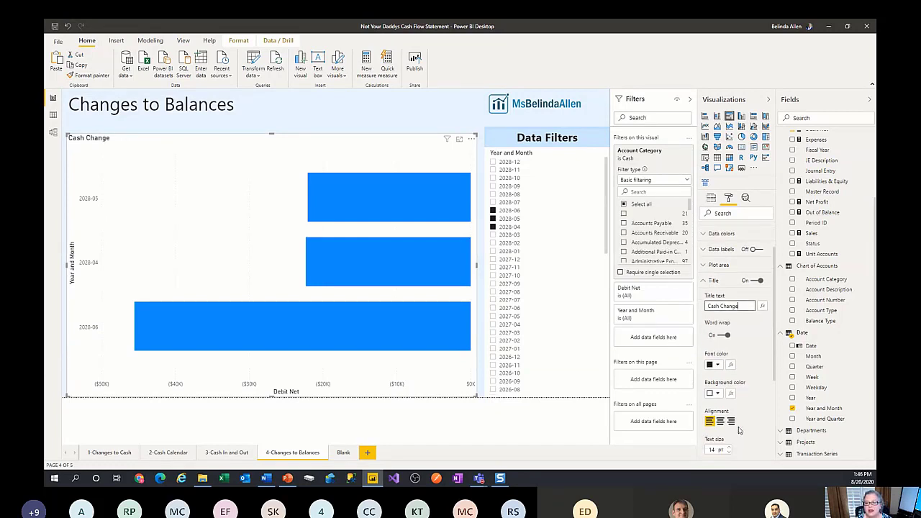
click(720, 423)
scroll(719, 428, down, 1)
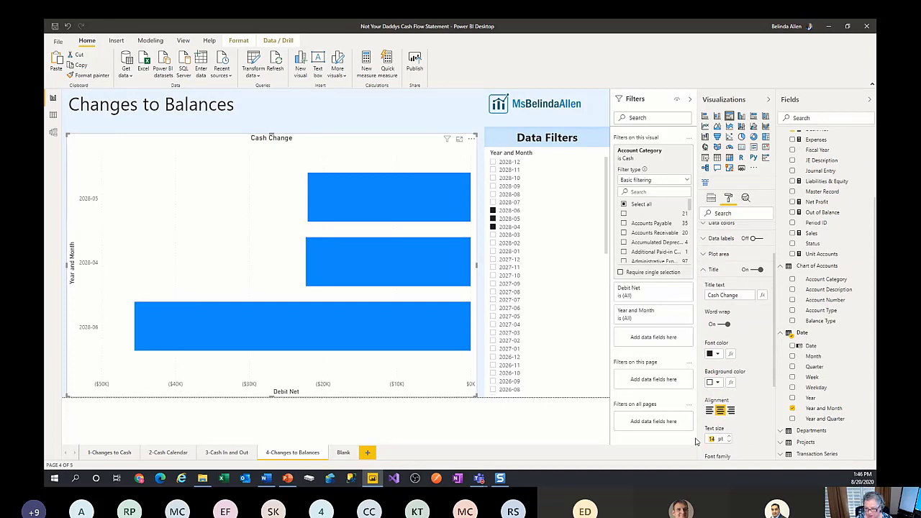
text(8)
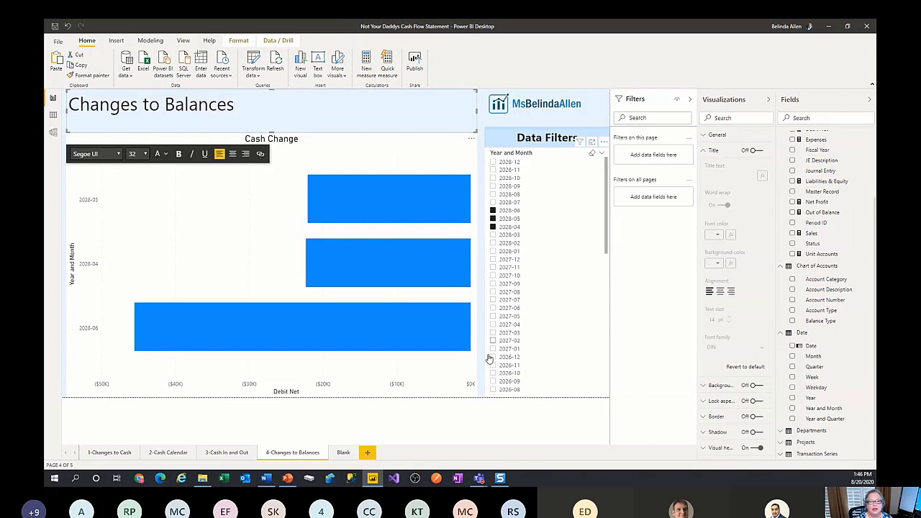
Step: Shrink the Cash Change chart to about a third of its width and half its height, keeping its upper-left corner in place
click(381, 144)
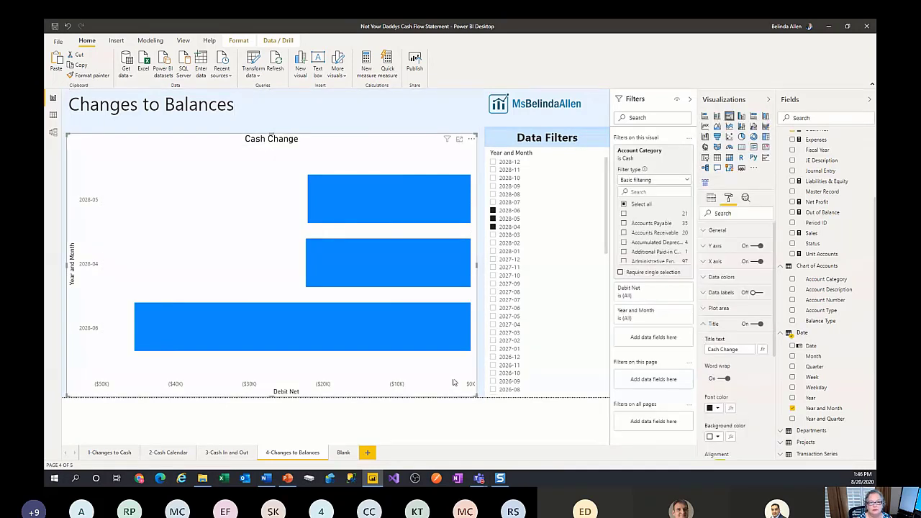
drag(474, 395, 185, 269)
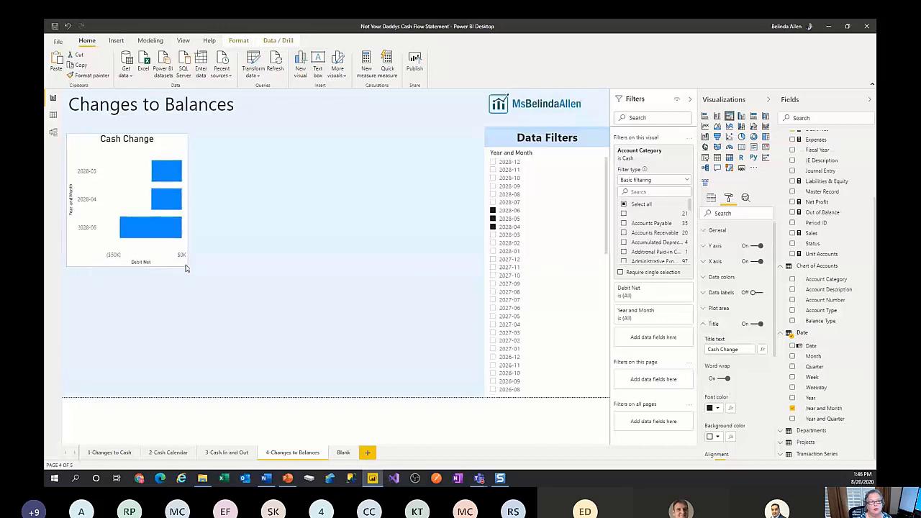
click(365, 249)
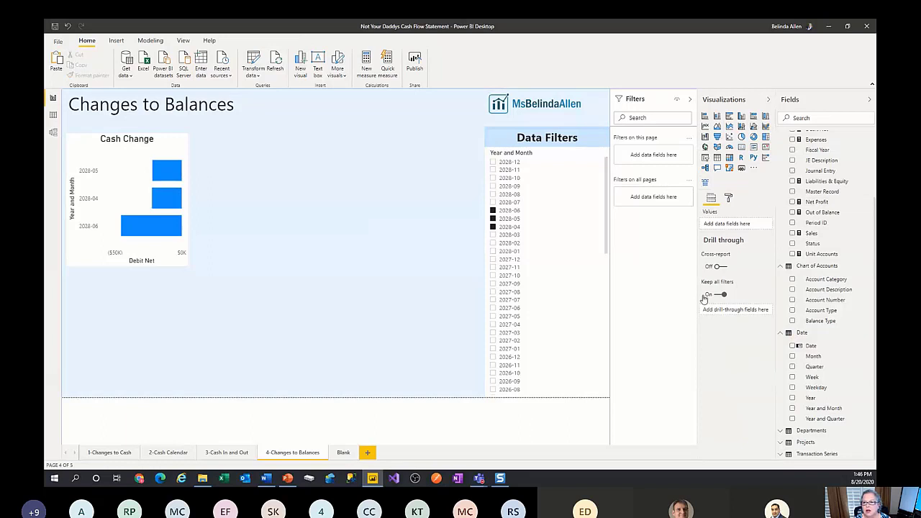
Step: Add Period ID as a page-level filter and apply the condition "is not" 0
drag(826, 224, 655, 160)
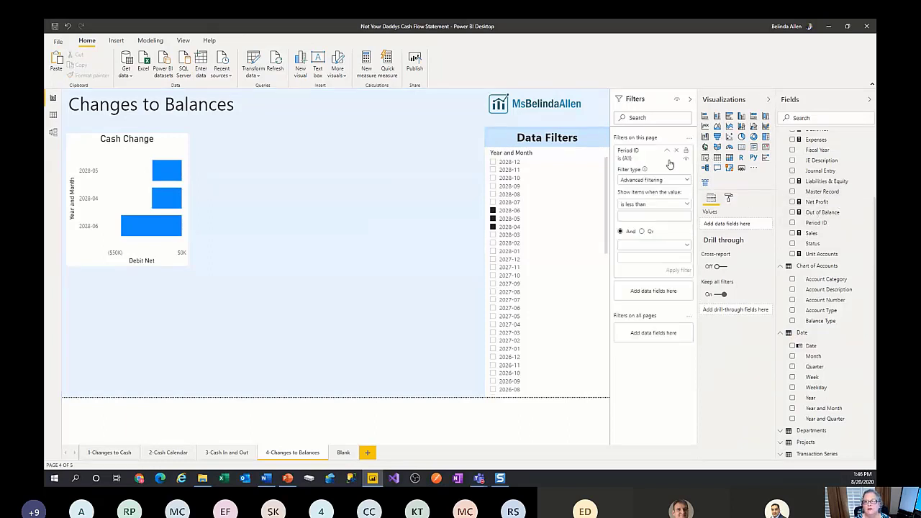
click(655, 205)
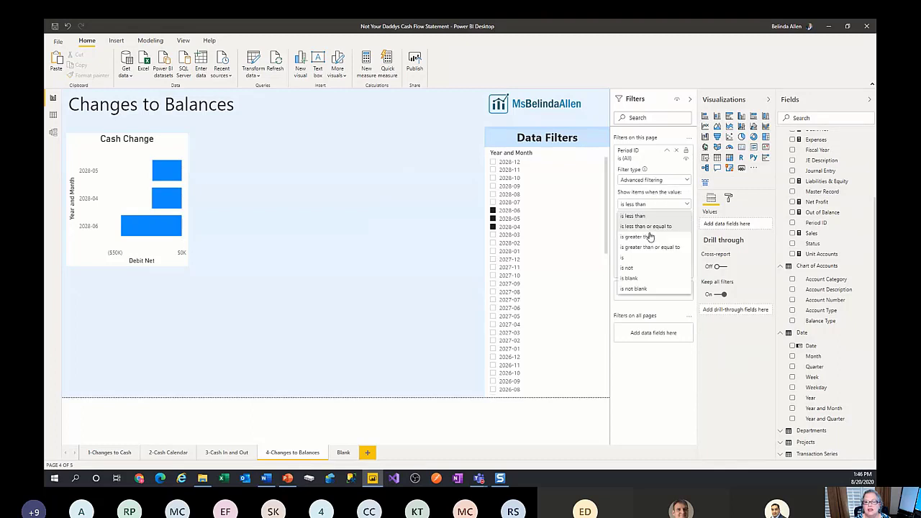
click(633, 271)
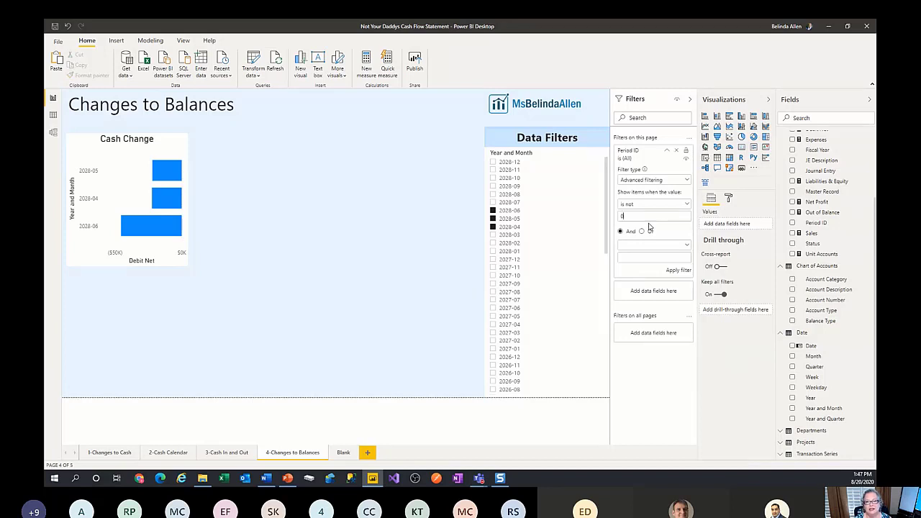
click(677, 270)
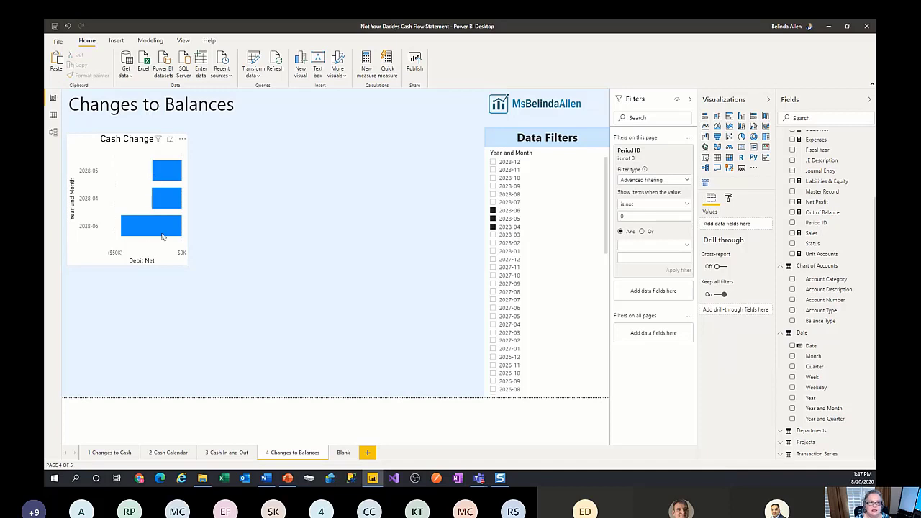
Step: Duplicate the Cash Change chart twice and place the copies beside the original to form a row of three
click(95, 142)
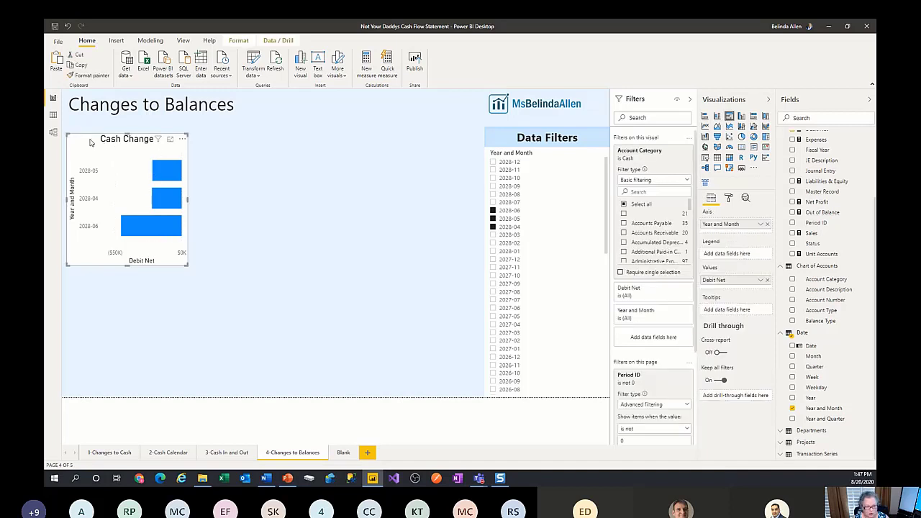
key(ctrl+v)
key(ctrl+v)
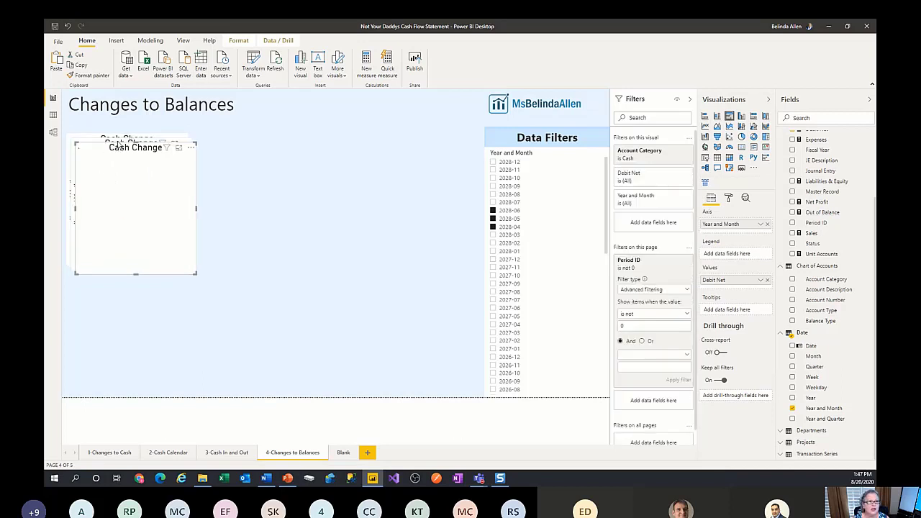
drag(110, 148, 265, 139)
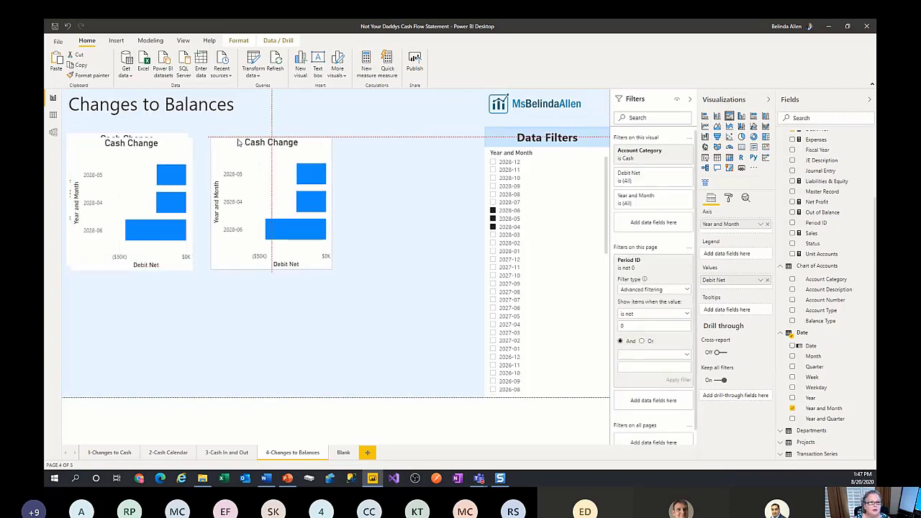
drag(103, 144, 377, 139)
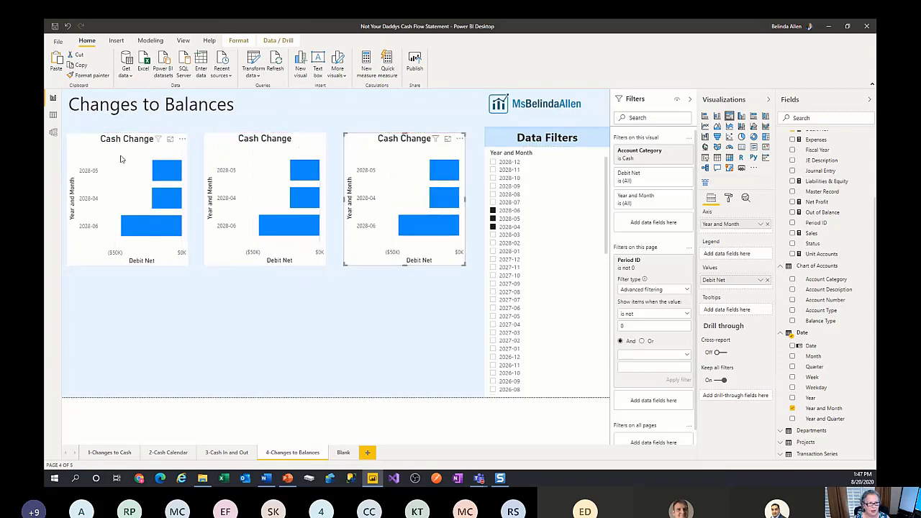
Step: Distribute the three Cash Change charts horizontally and align their tops
click(184, 159)
ctrl+click(265, 140)
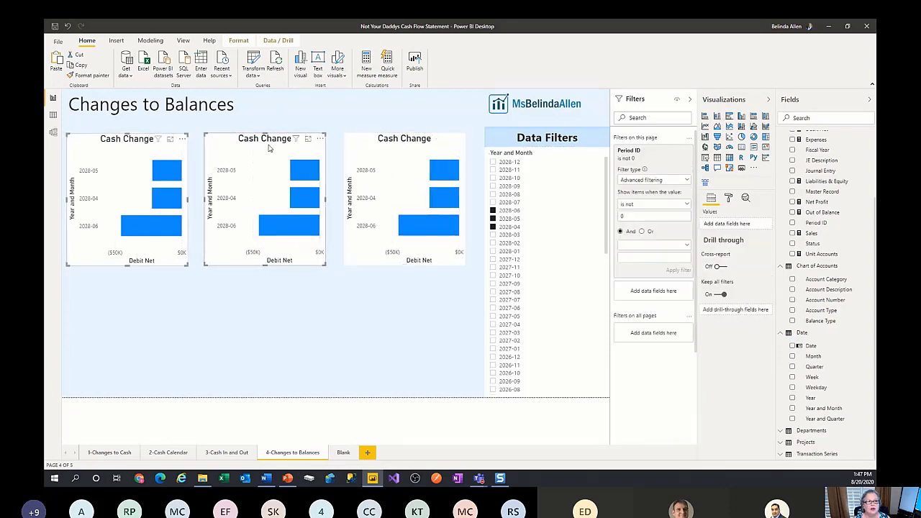
ctrl+click(383, 150)
click(238, 40)
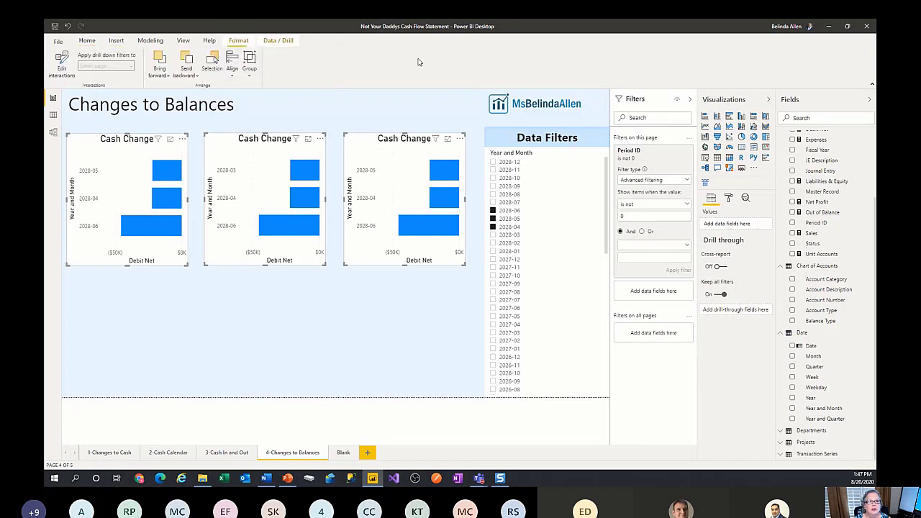
click(231, 65)
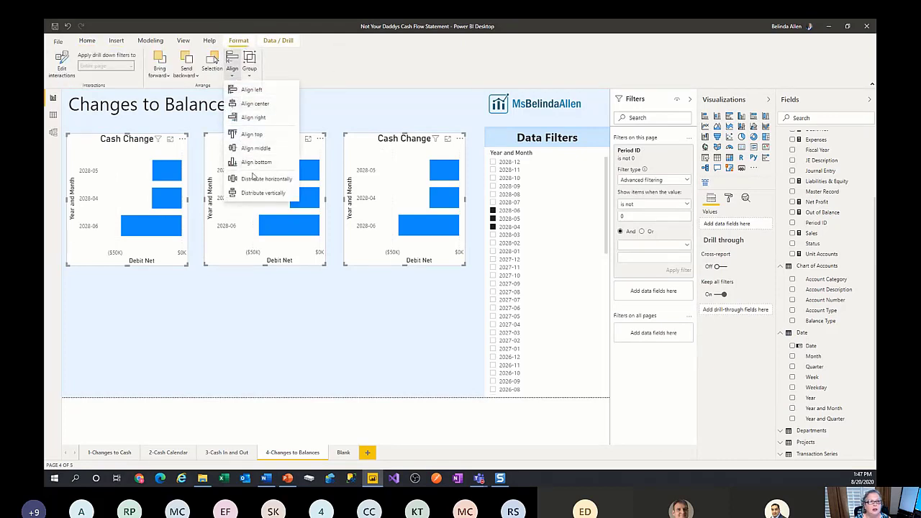
click(264, 178)
click(231, 64)
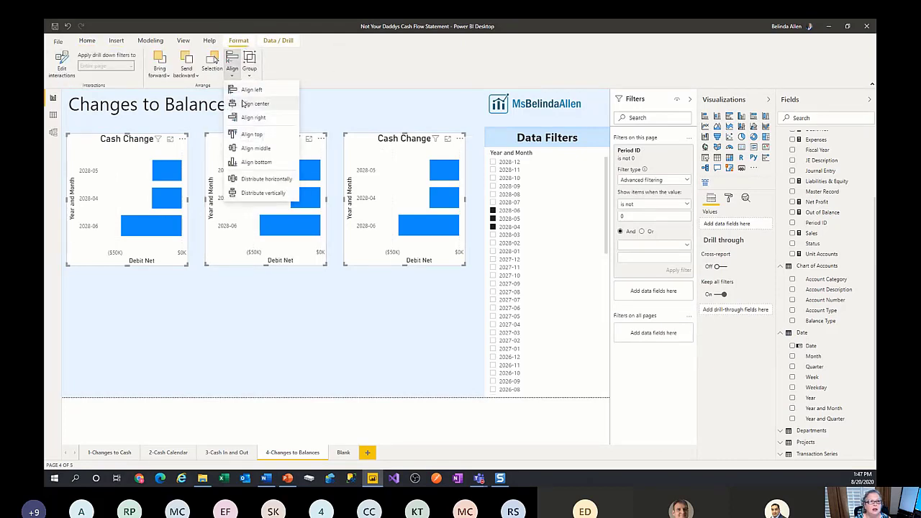
click(248, 134)
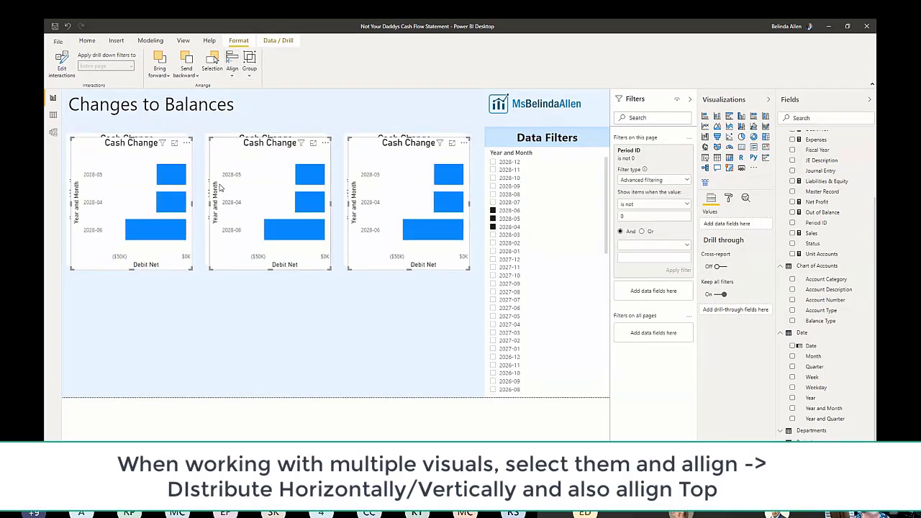
Step: Paste a copy of the three charts as a second row beneath the first, and nudge the upper row up to leave a gap
key(ctrl+v)
drag(220, 289, 223, 289)
click(164, 155)
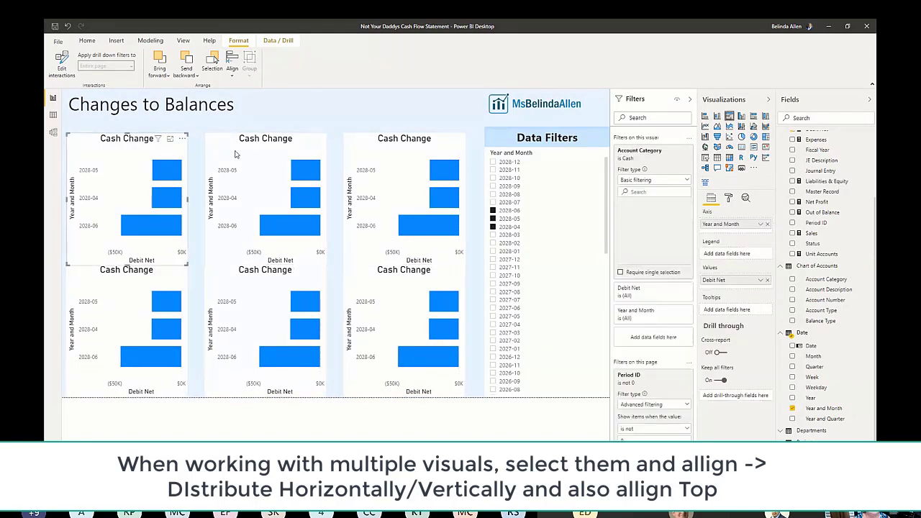
ctrl+click(242, 154)
ctrl+click(369, 156)
drag(367, 156, 367, 149)
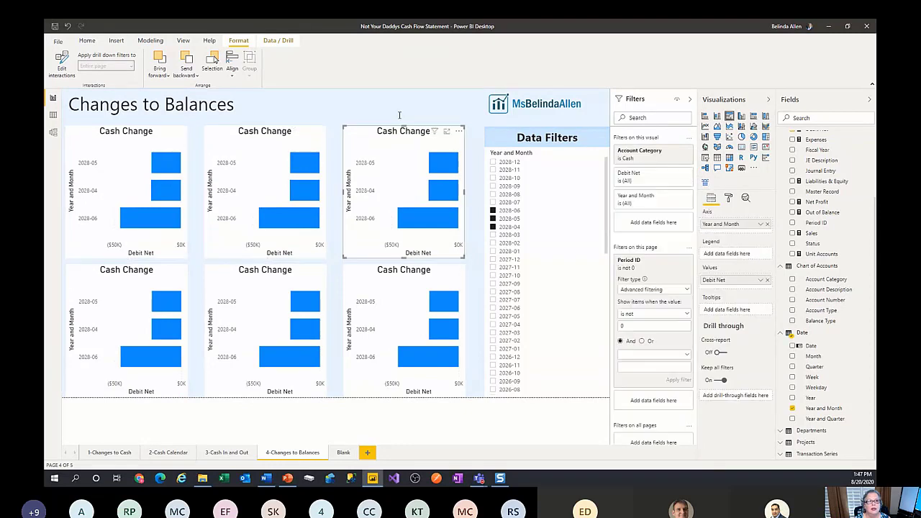
click(466, 94)
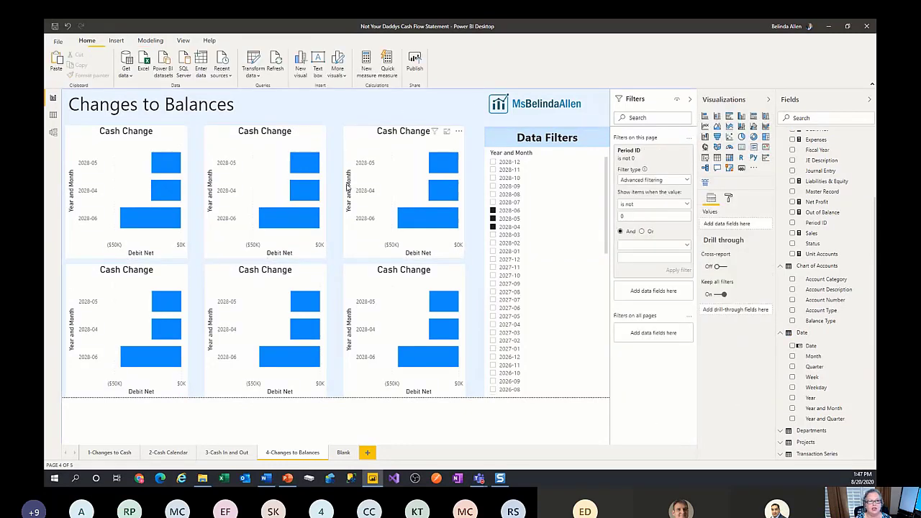
Step: Change the upper-middle chart's Account Category filter from Cash to Accounts Receivable
click(293, 172)
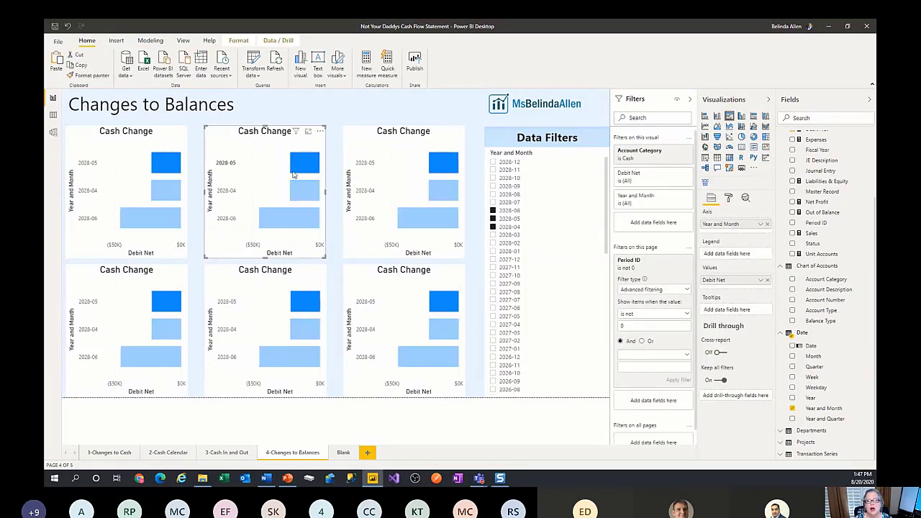
click(292, 173)
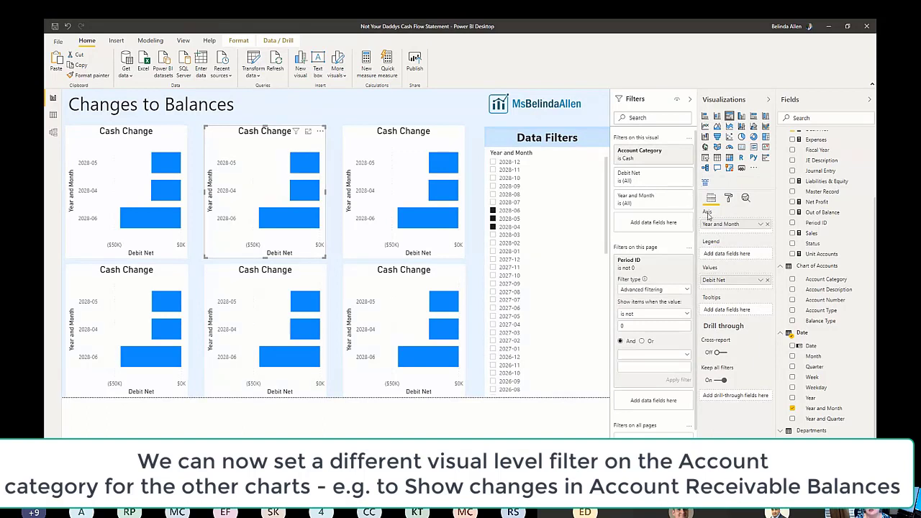
click(668, 152)
click(668, 152)
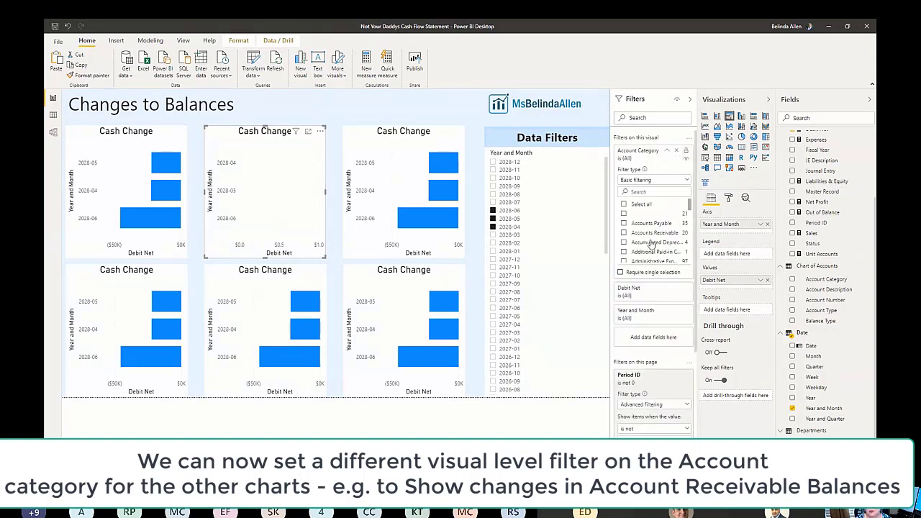
click(624, 233)
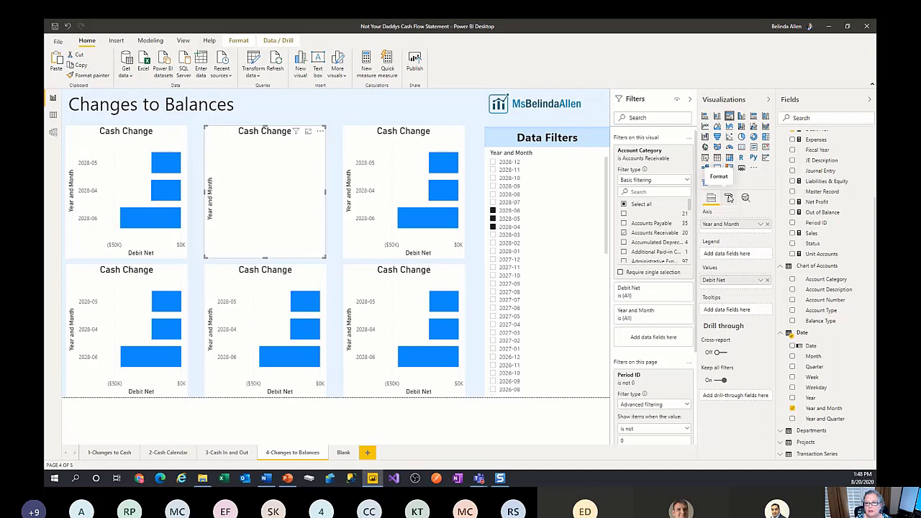
Step: Set the upper-middle chart's title text to "AR Change"
click(729, 198)
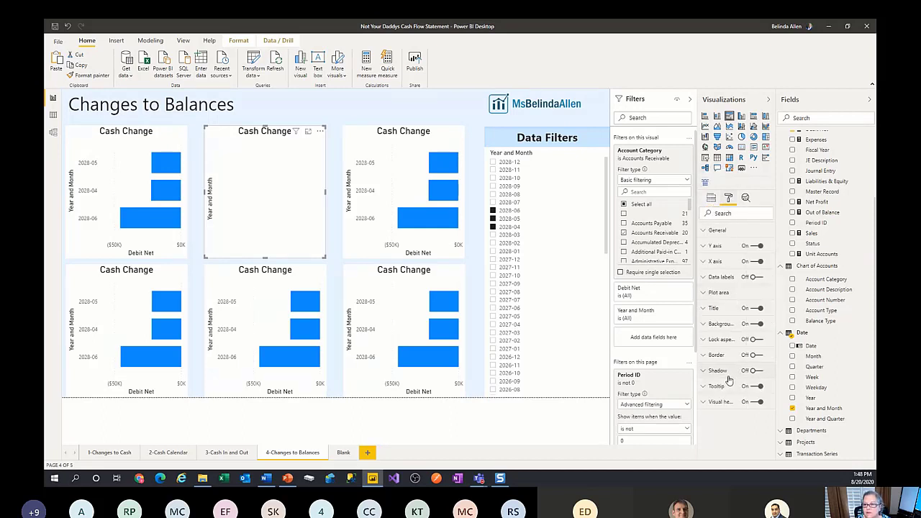
click(704, 307)
click(712, 335)
text(AR Change)
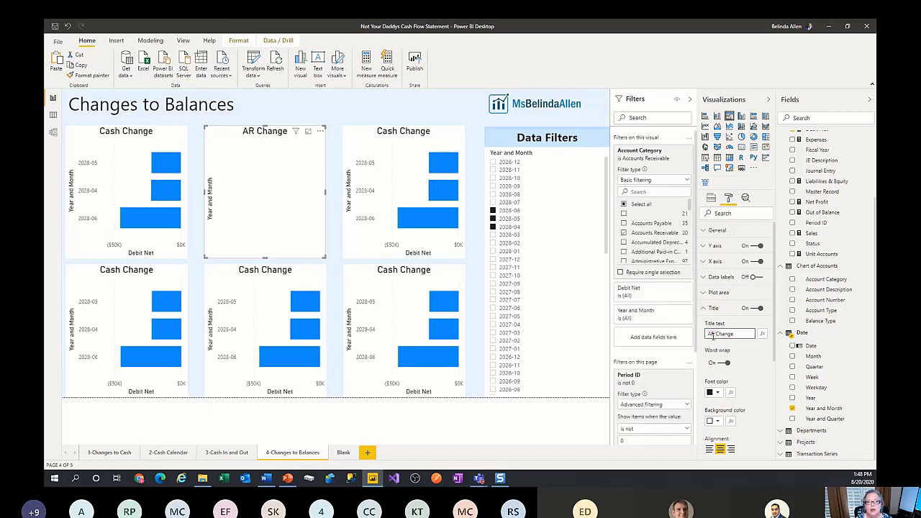
Step: Clear the upper-right chart's Account Category filter and filter it to Sales instead
click(456, 146)
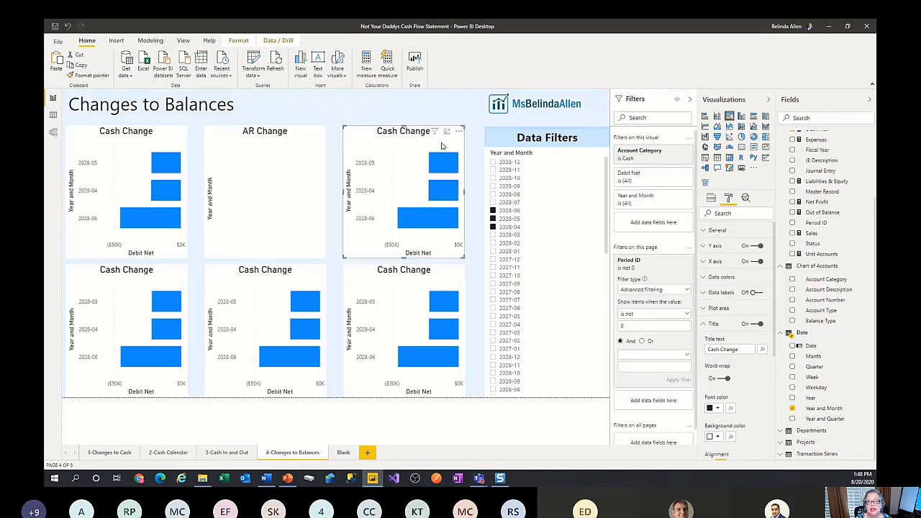
click(670, 151)
click(667, 151)
scroll(629, 237, down, 2)
scroll(630, 241, down, 3)
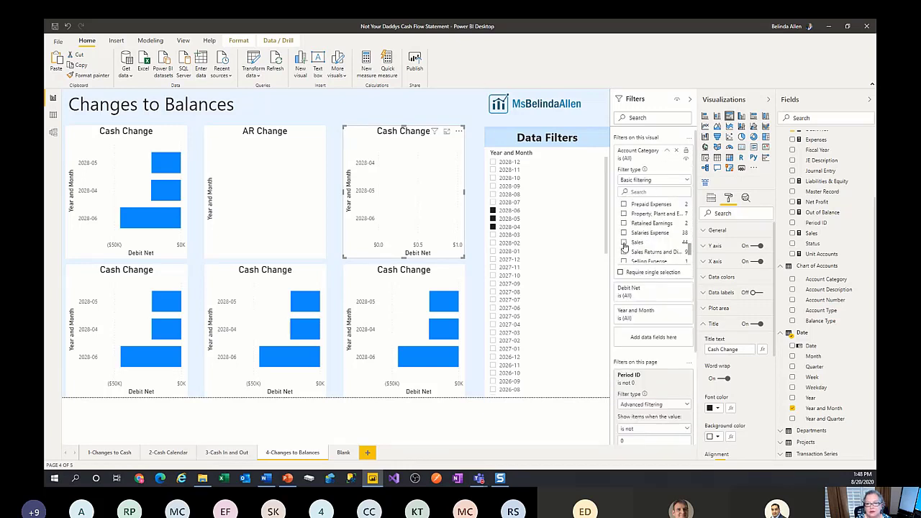
click(623, 243)
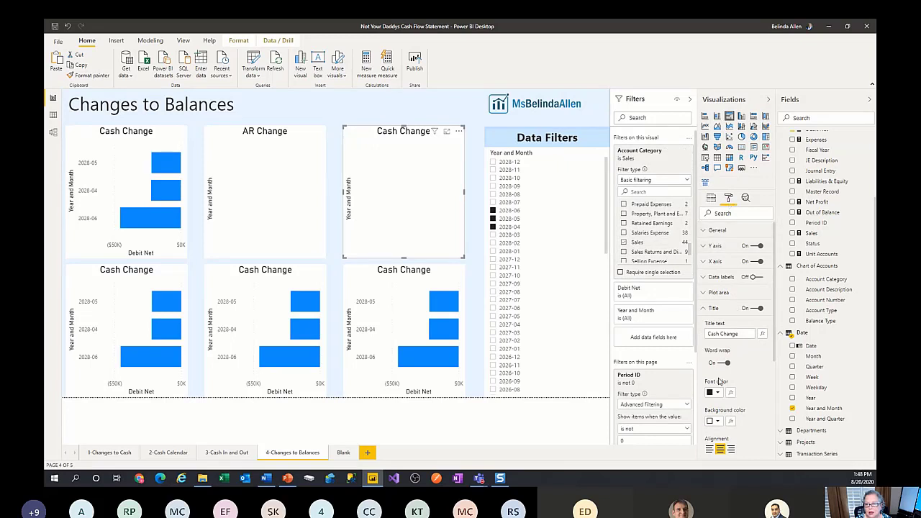
Step: Replace the upper-right chart's title text with "Sales"
drag(743, 329, 704, 332)
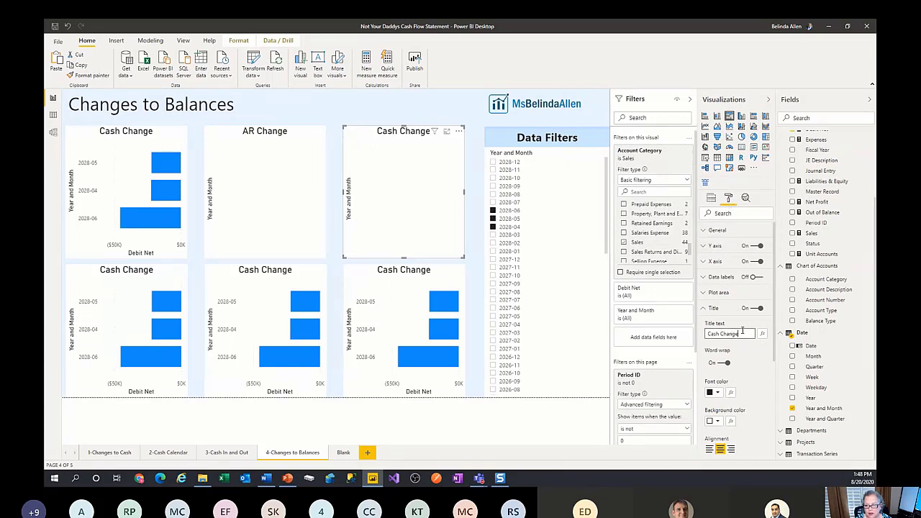
text(Sal)
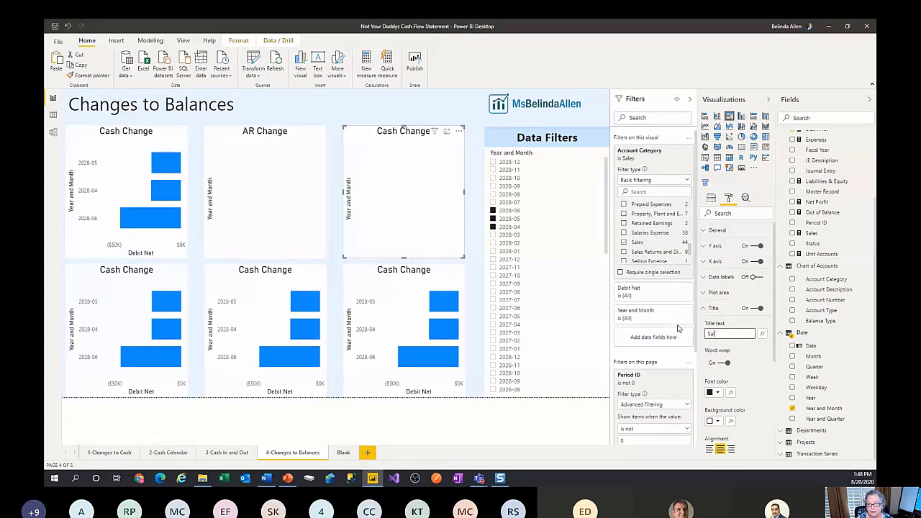
text(es)
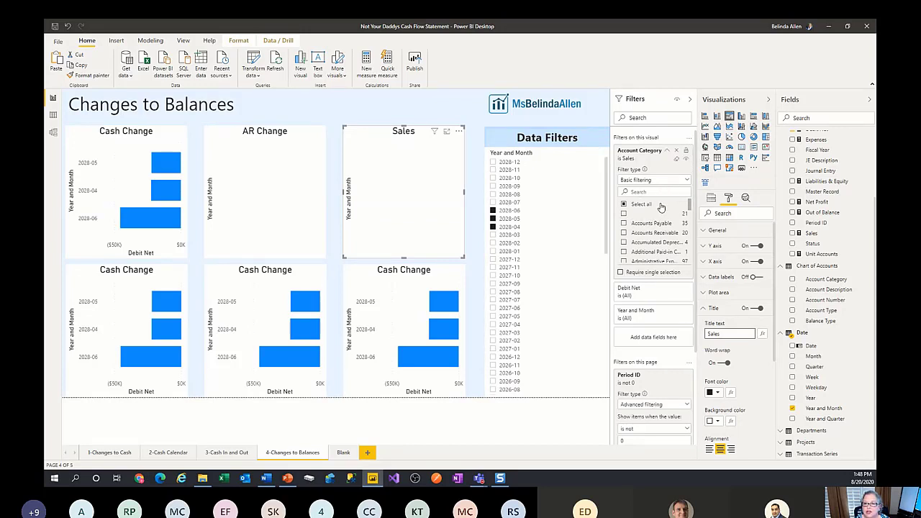
Step: Plot Credit Net instead of Debit Net as the Sales chart's values
scroll(647, 214, down, 5)
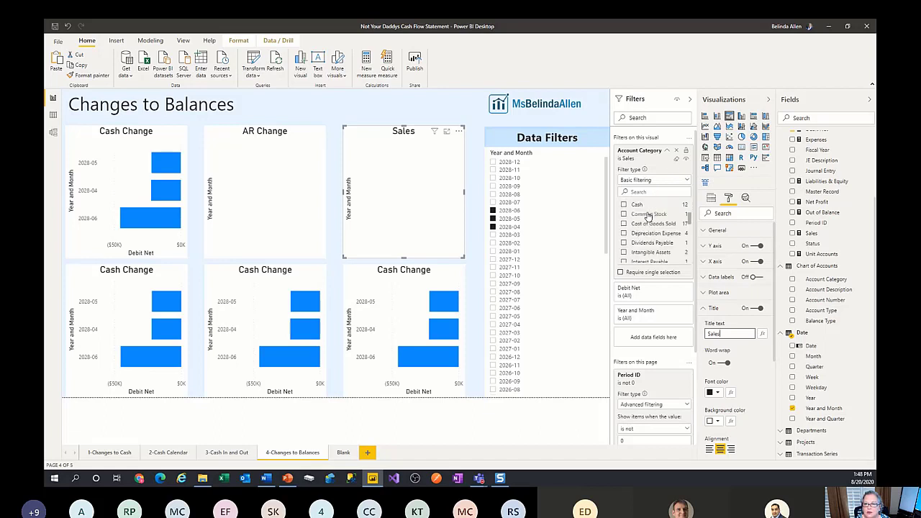
click(711, 199)
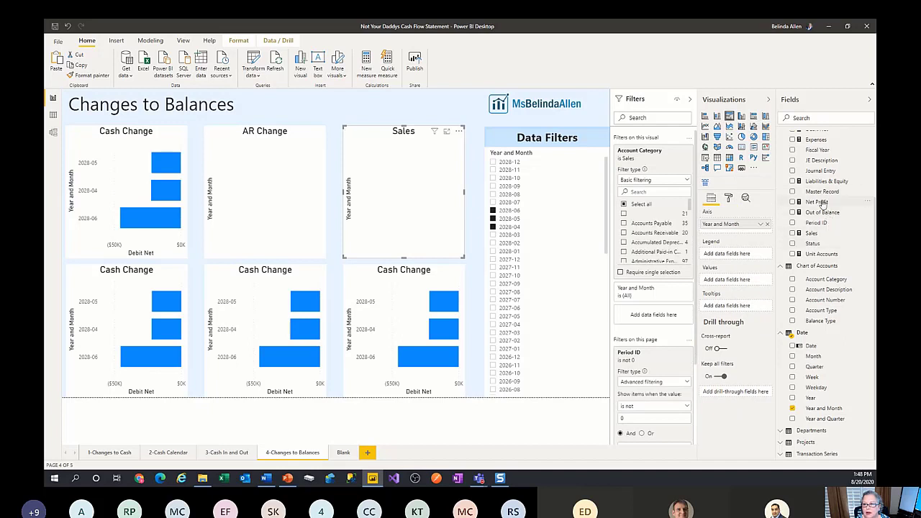
scroll(820, 198, up, 3)
drag(817, 185, 726, 279)
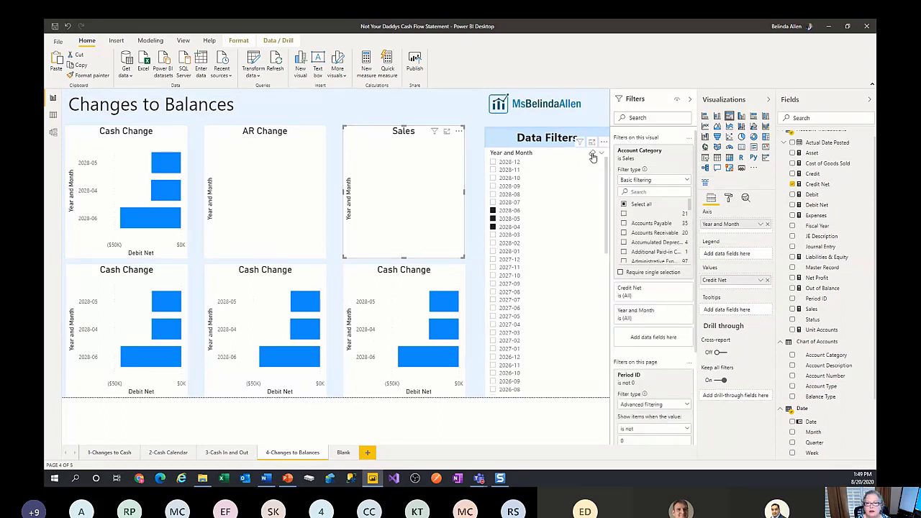
Step: Clear all selections in the Year and Month slicer and select the lower-left Cash Change chart
click(591, 154)
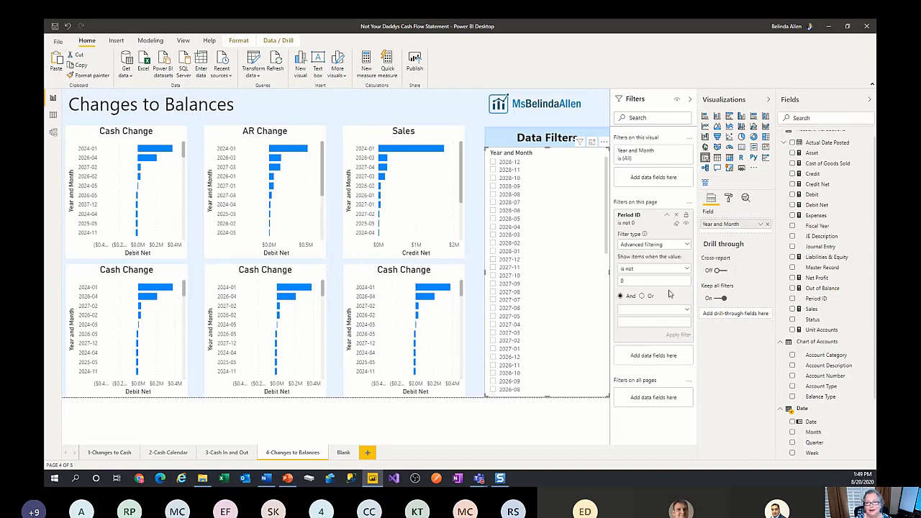
click(170, 282)
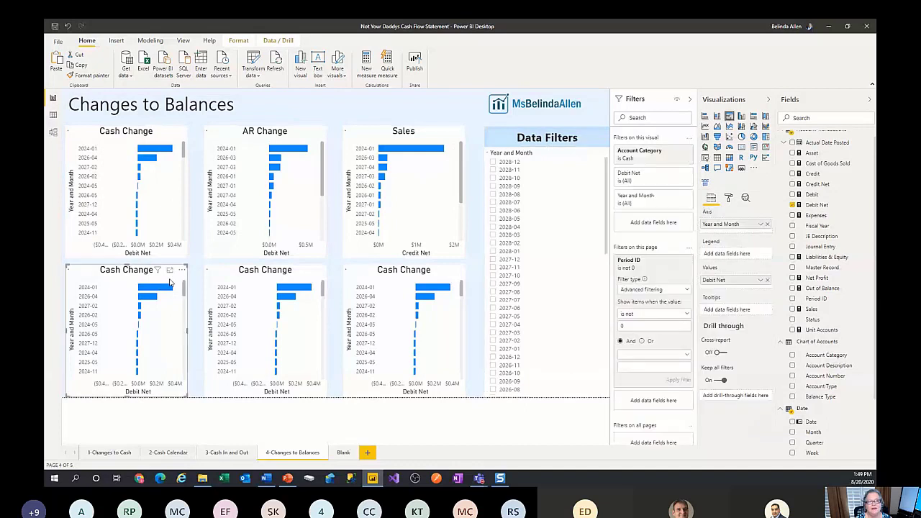
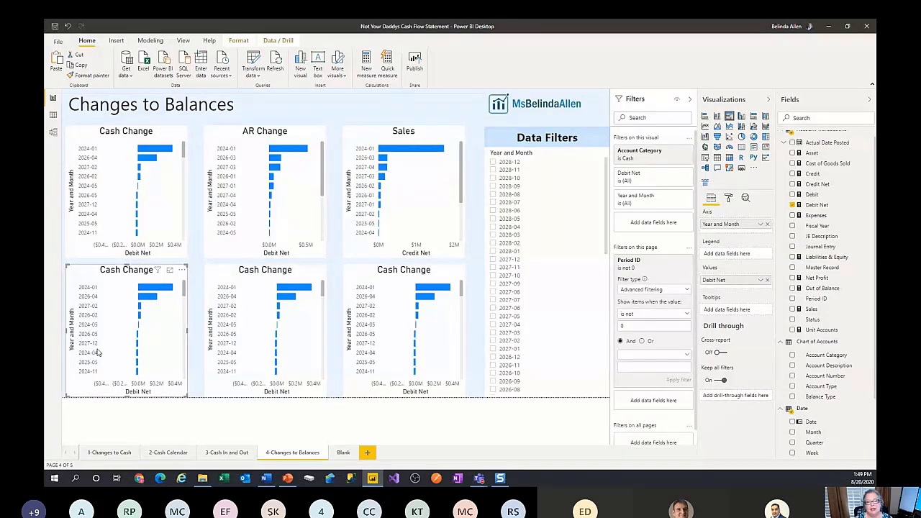
Step: Filter the lower-middle chart's Account Category to Accounts Payable and replace its Debit Net values with Credit Net
click(316, 395)
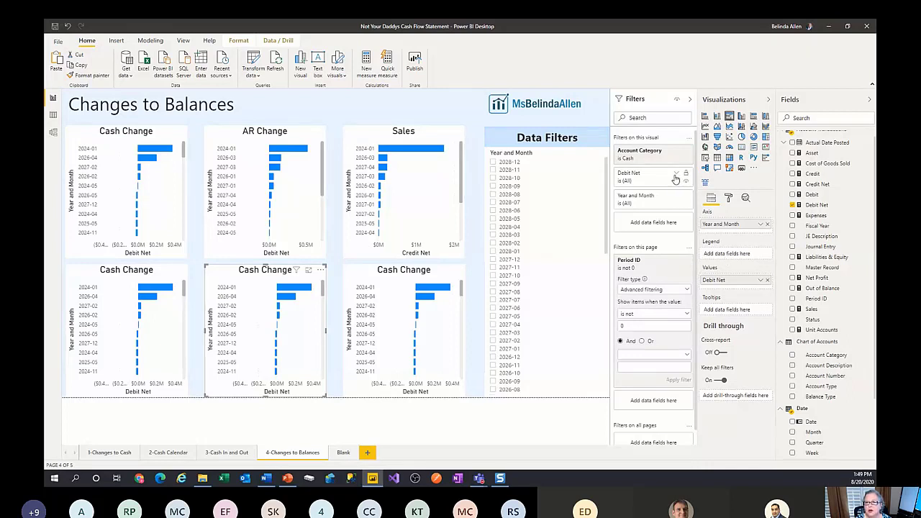
click(677, 152)
click(666, 150)
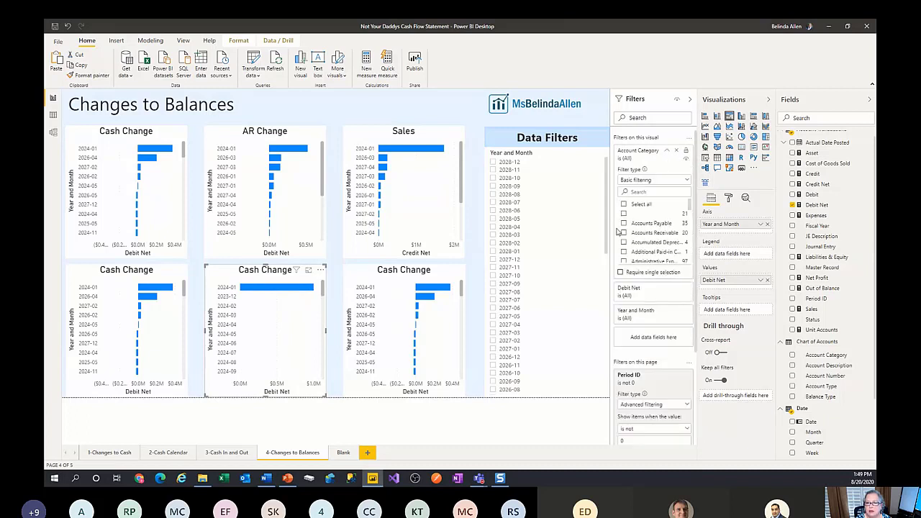
click(622, 223)
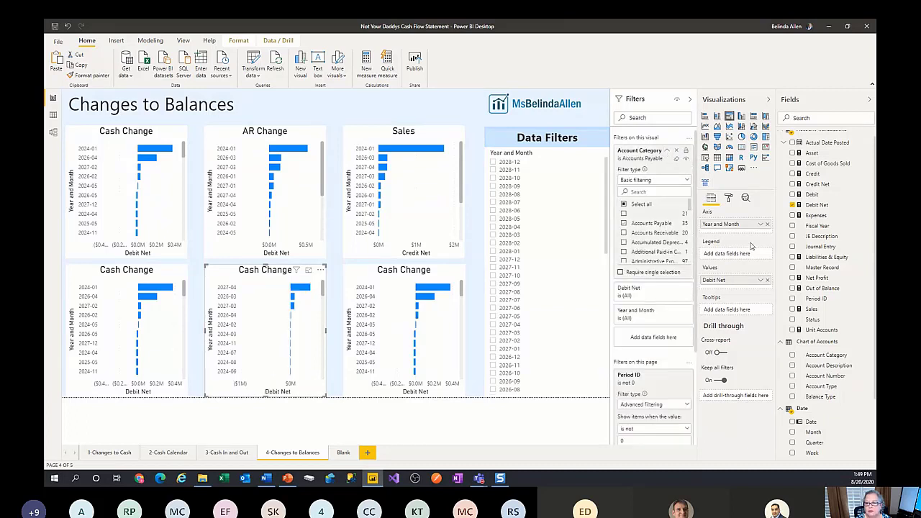
click(666, 150)
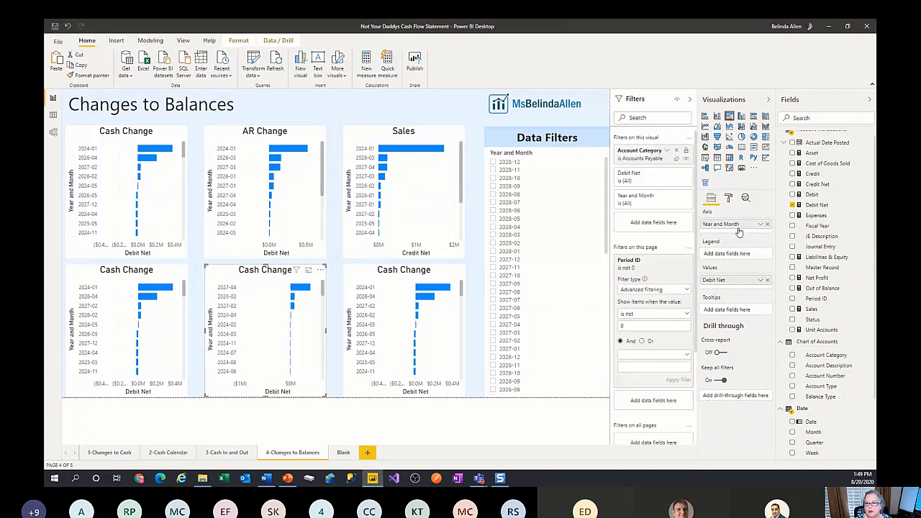
click(767, 279)
drag(816, 185, 730, 279)
Step: Change the lower-middle chart's title text to "AP Change"
click(728, 197)
click(711, 323)
double_click(717, 349)
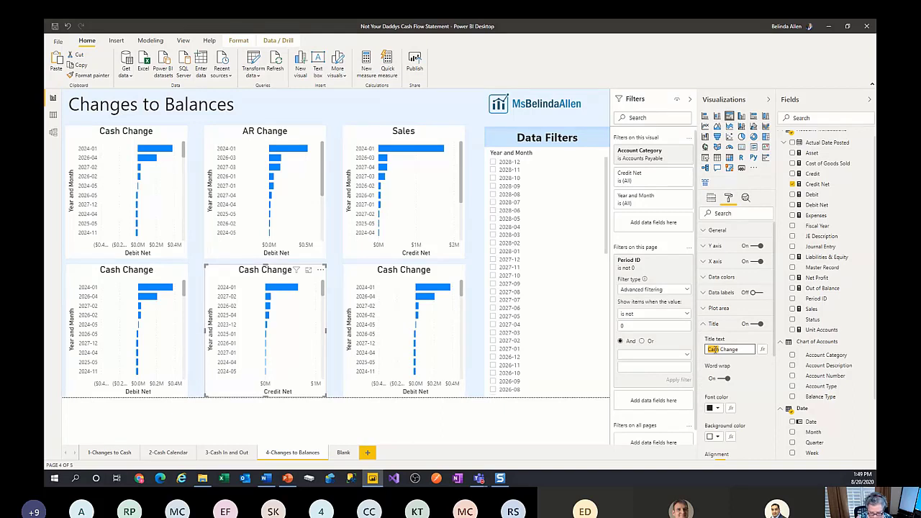
text(AP)
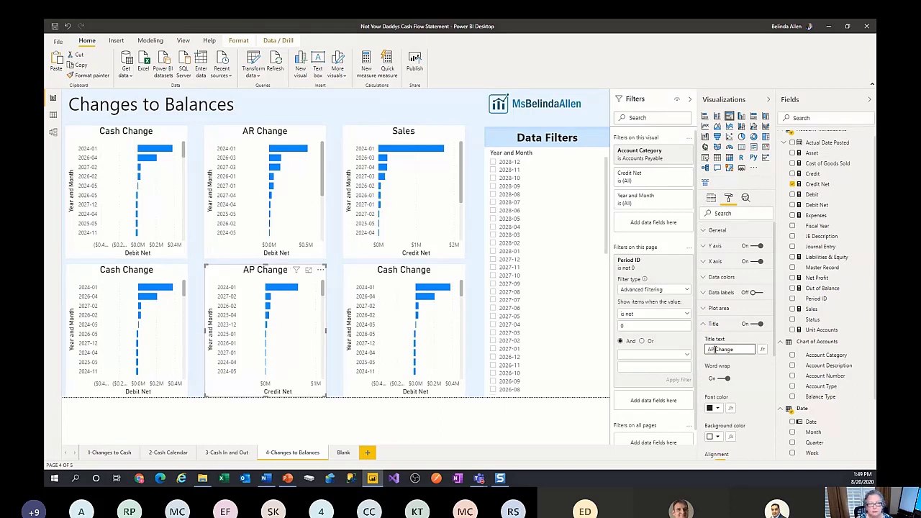
Step: Replace the lower-right Cash Change chart's Account Category filter with Inventory and Cost of Goods Sold
click(451, 392)
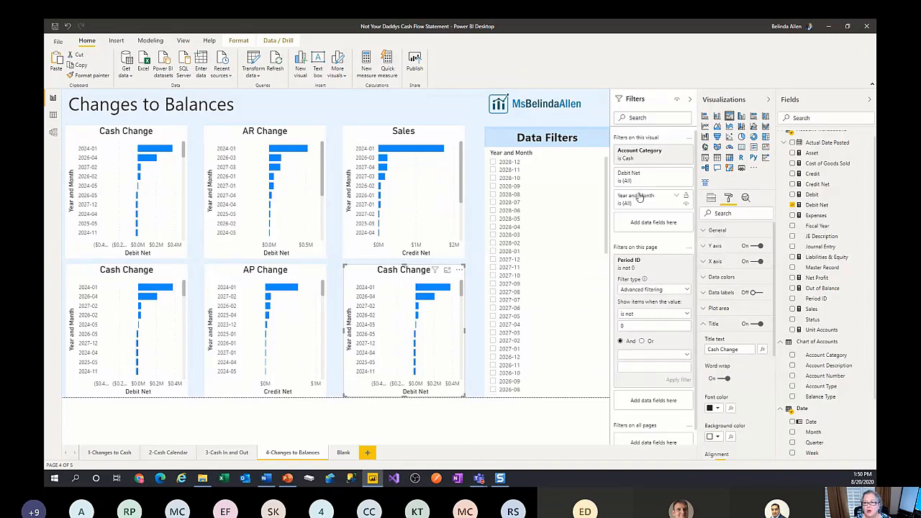
click(676, 157)
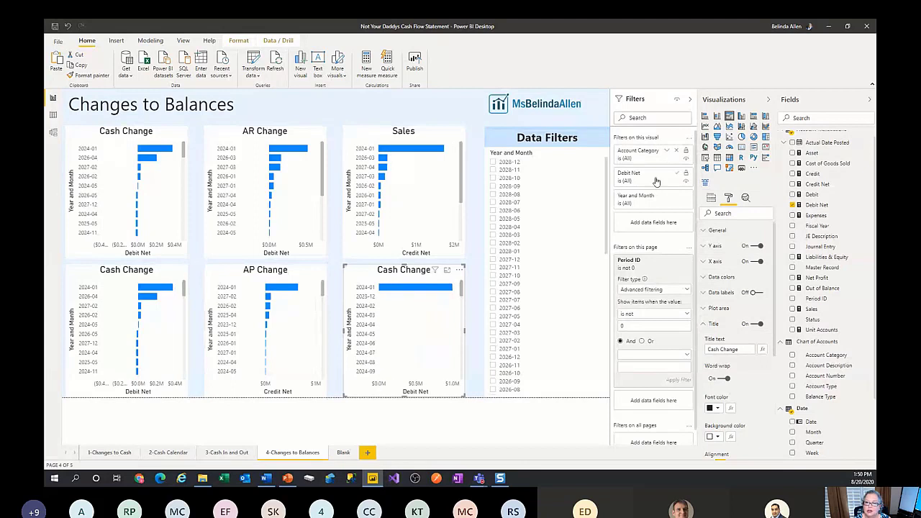
click(666, 151)
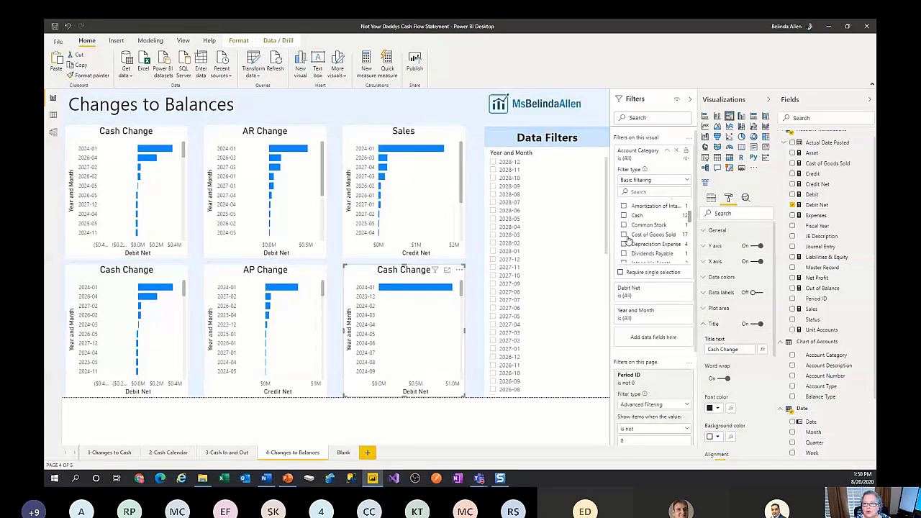
scroll(627, 243, down, 2)
click(624, 239)
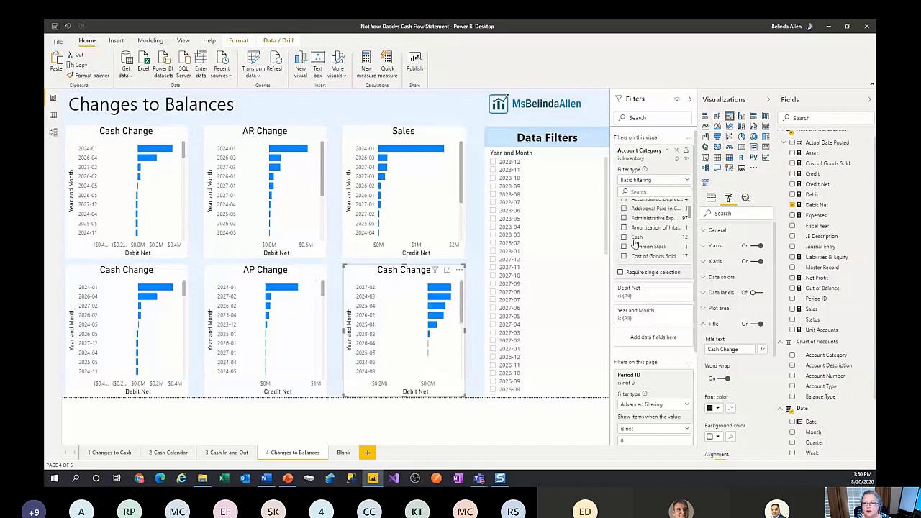
click(634, 243)
Step: Change the title text of the inventory and cost of goods sold chart to "IV & COGS Change"
double_click(714, 348)
text(Inventory)
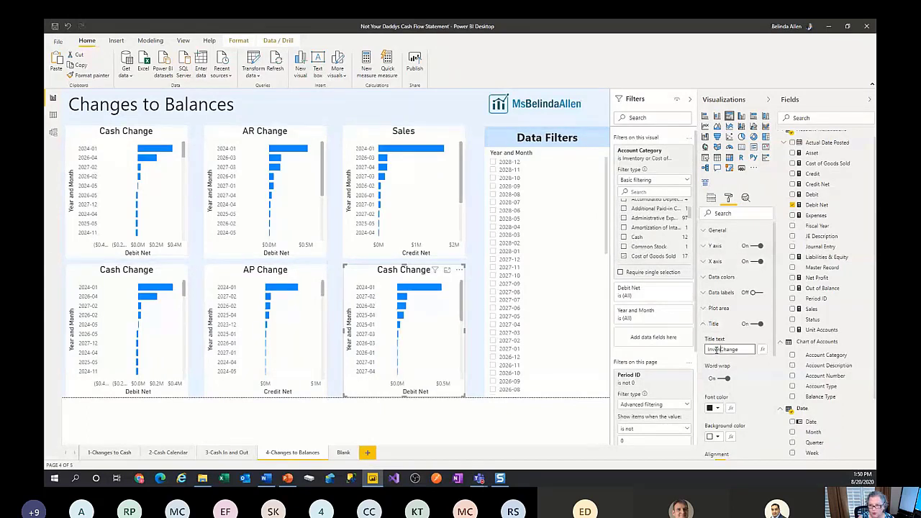
text( & COGS)
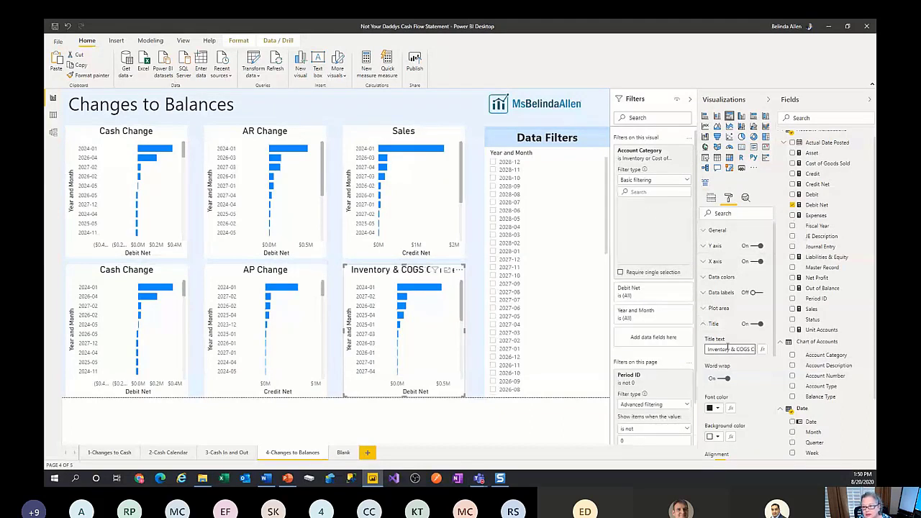
double_click(716, 349)
text(IV)
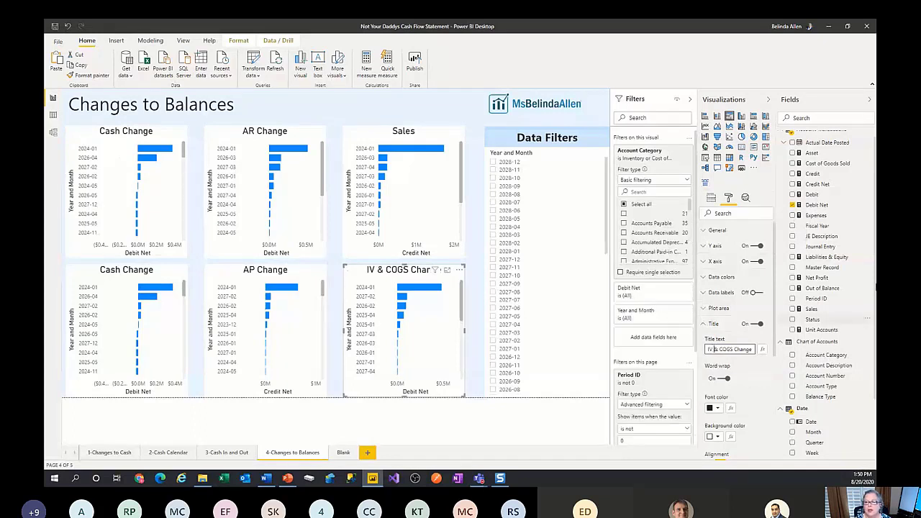
Step: Plot Credit Net instead of Debit Net as the values of the lower-left Cash Change chart
click(711, 197)
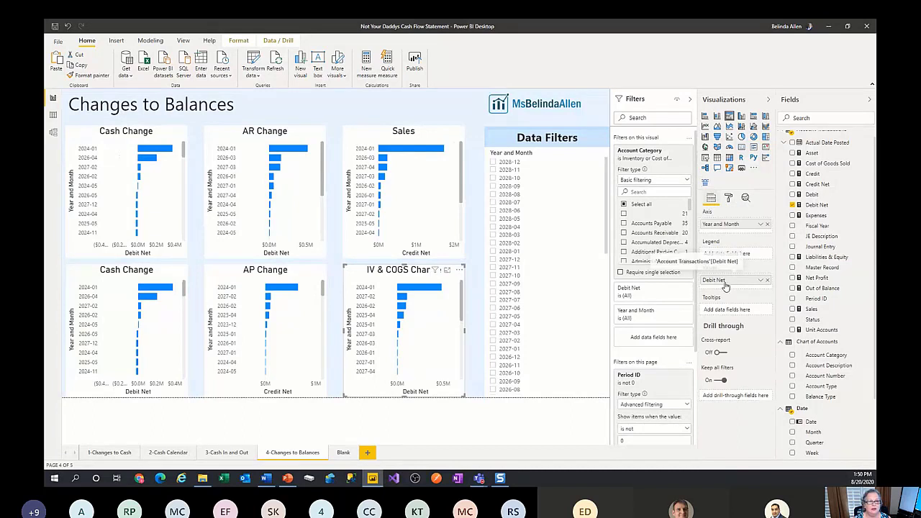
click(181, 394)
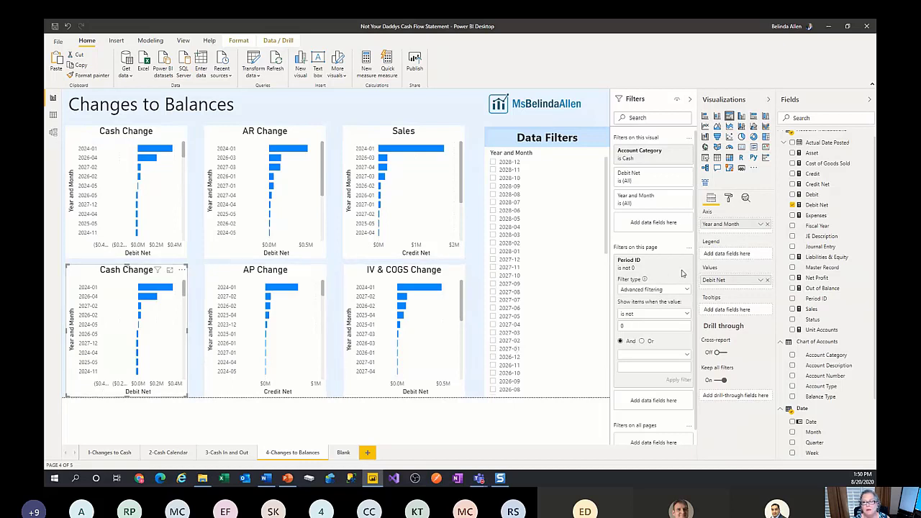
click(767, 280)
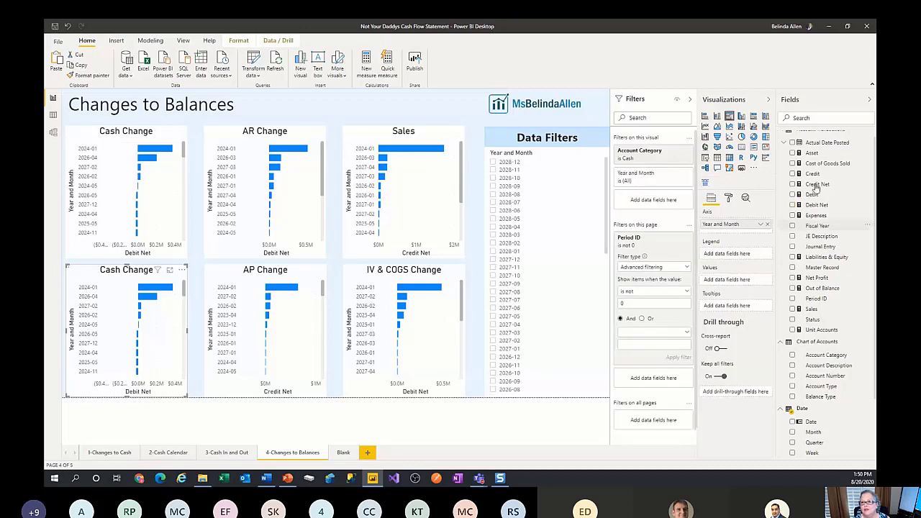
drag(815, 187, 727, 283)
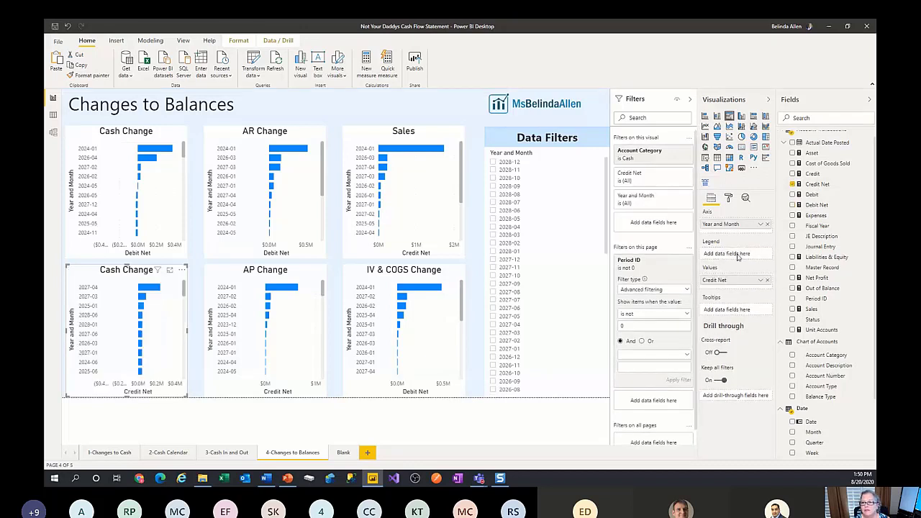
Step: Replace the lower-left chart's title text with "Net Profit"
click(728, 198)
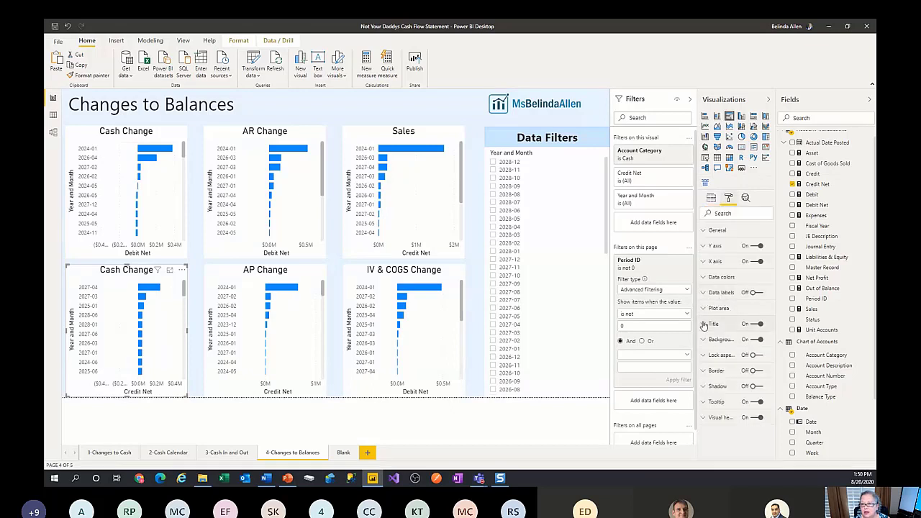
click(712, 324)
click(749, 348)
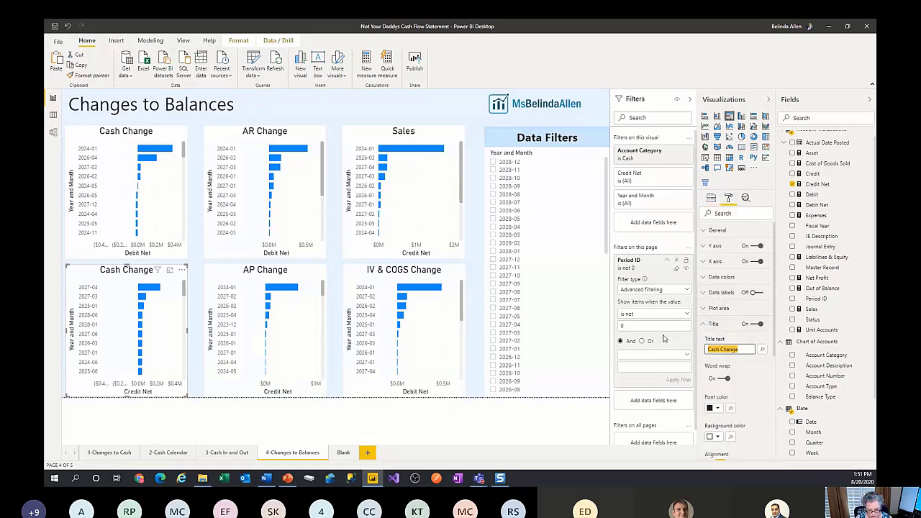
text(Net Profit)
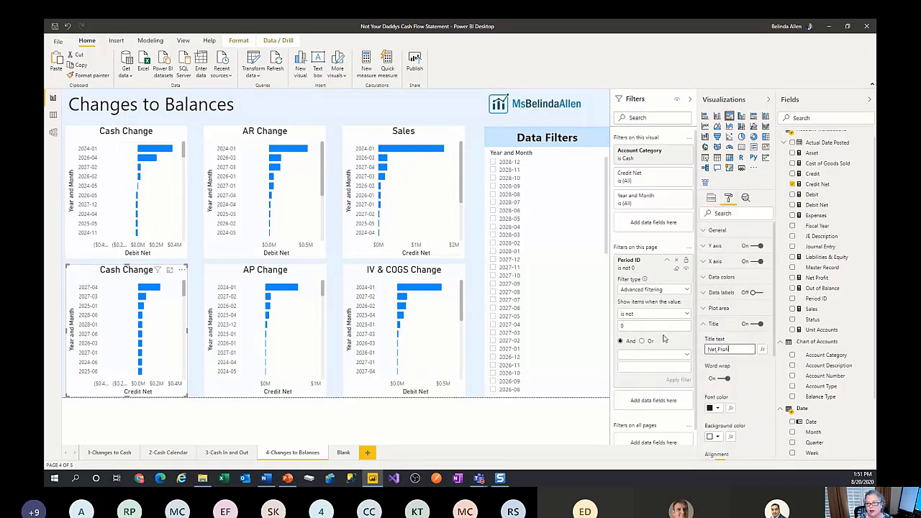
Step: Replace the Net Profit chart's Account Category filter with an Account Type filter for Cost of Goods Sold, Expenses and Sales, and deselect the chart
click(676, 157)
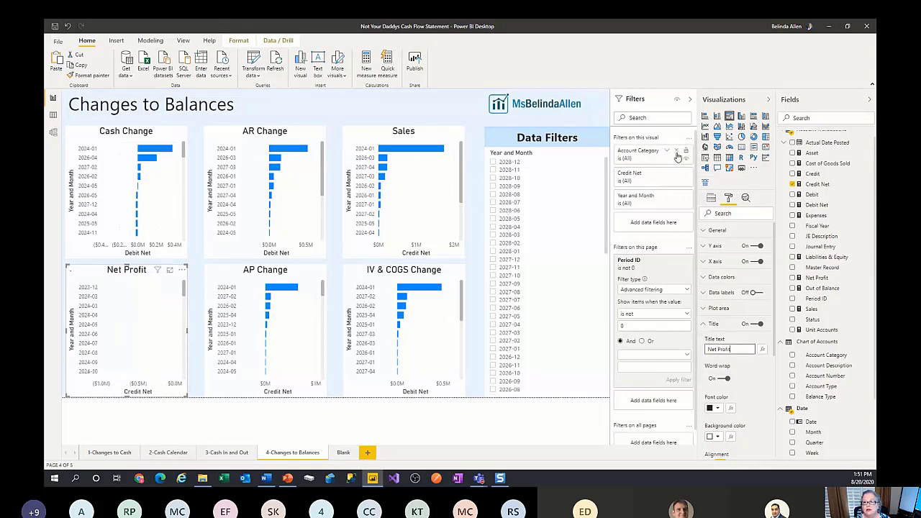
click(676, 152)
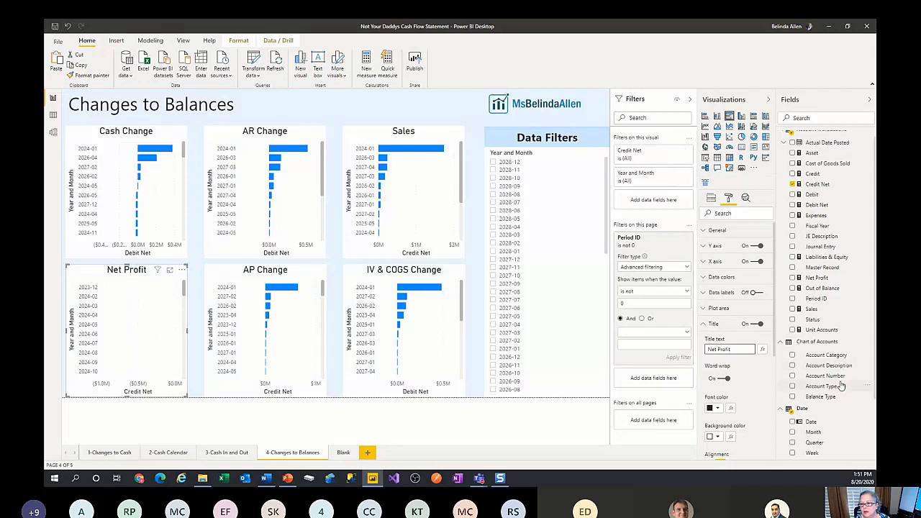
drag(824, 386, 661, 202)
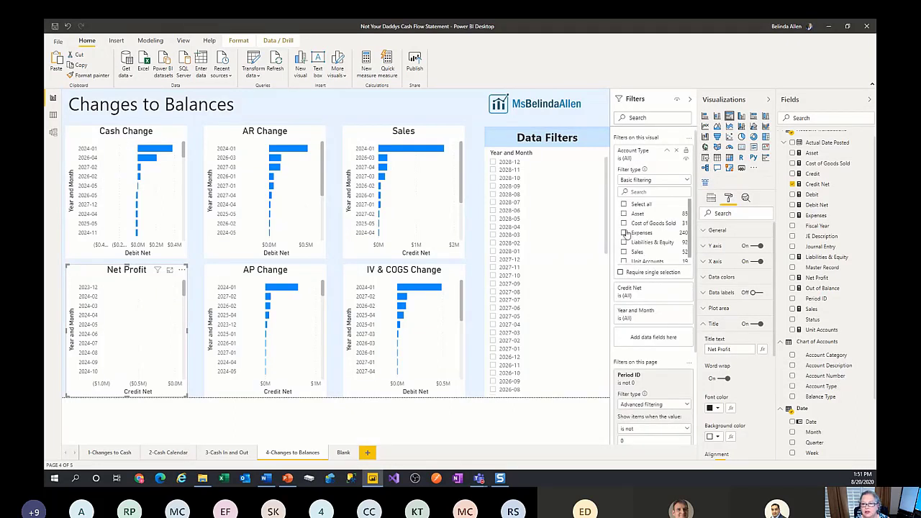
click(624, 223)
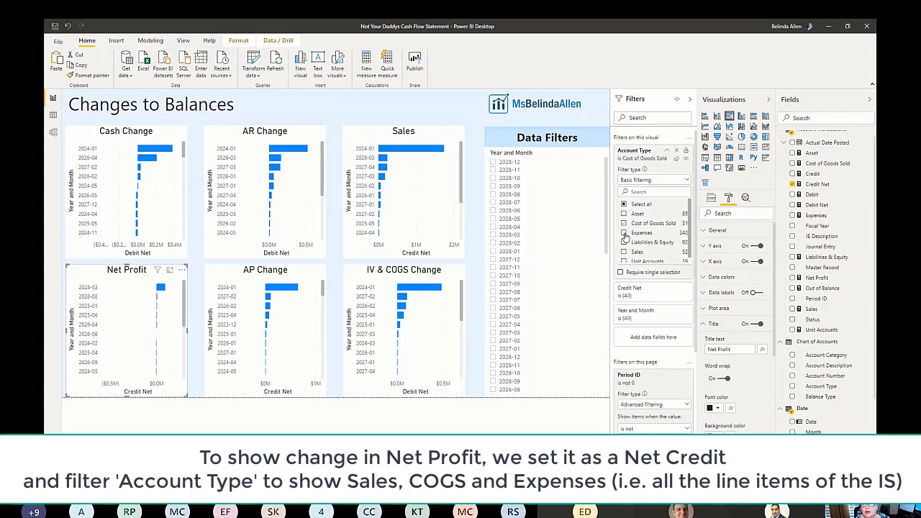
click(624, 232)
click(624, 252)
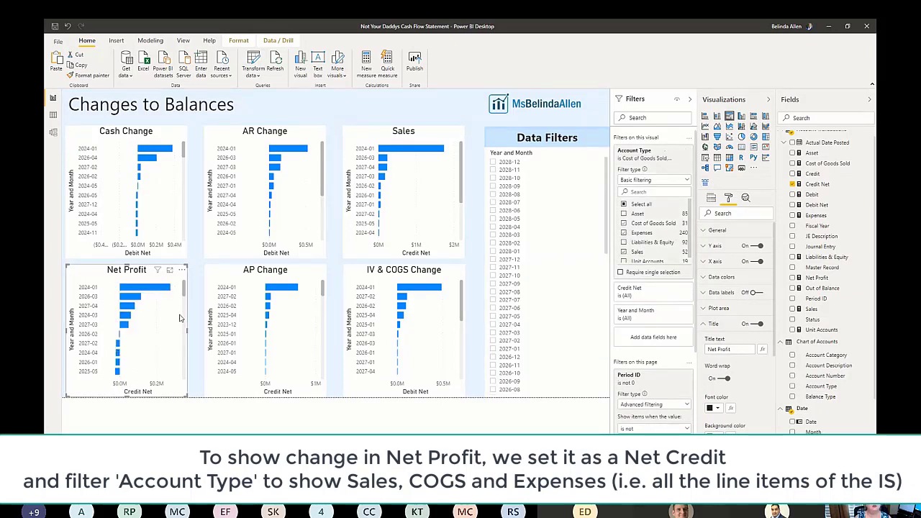
click(478, 386)
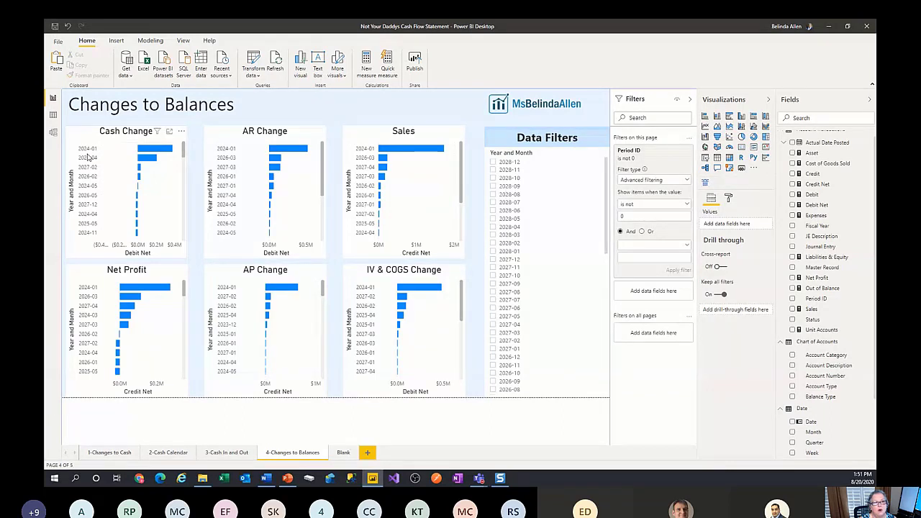
Step: Examine the 2024-01 bar values in the cash, AR, sales, inventory and AP charts, and minimize the report window
mouse_move(155, 151)
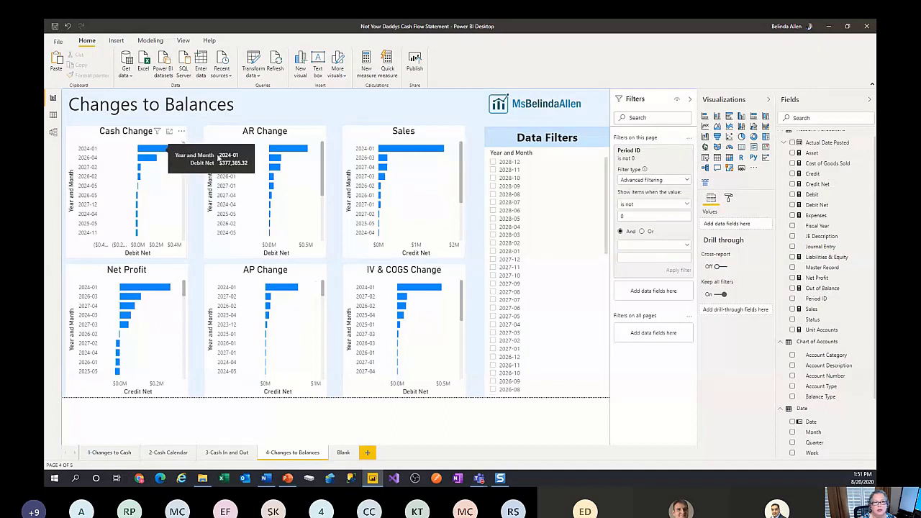
mouse_move(305, 152)
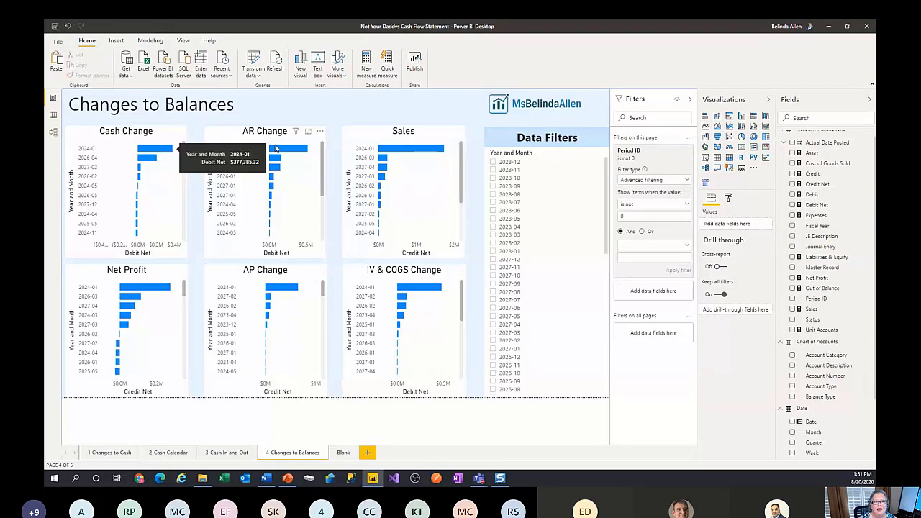
mouse_move(391, 152)
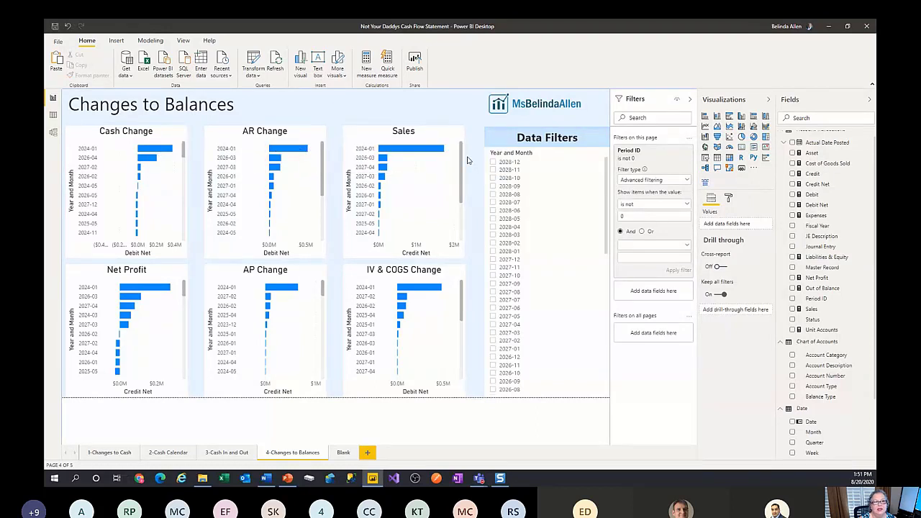
mouse_move(436, 154)
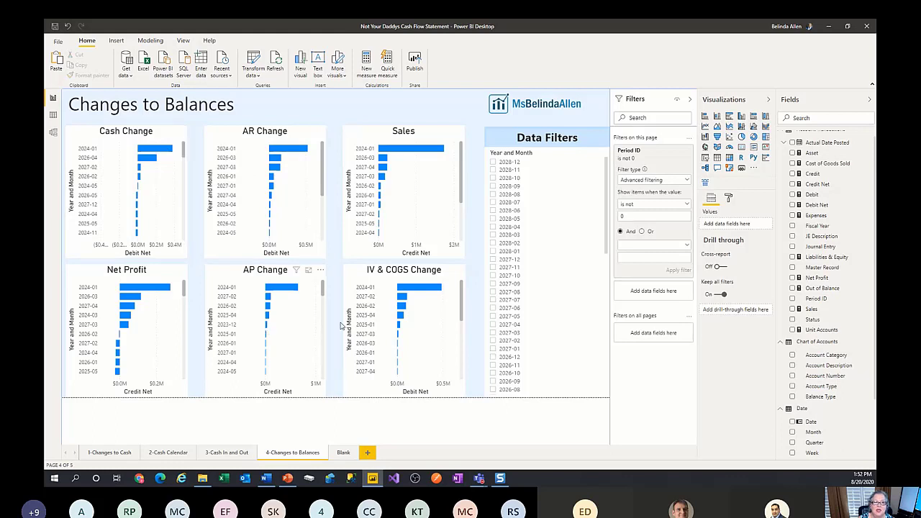
mouse_move(416, 290)
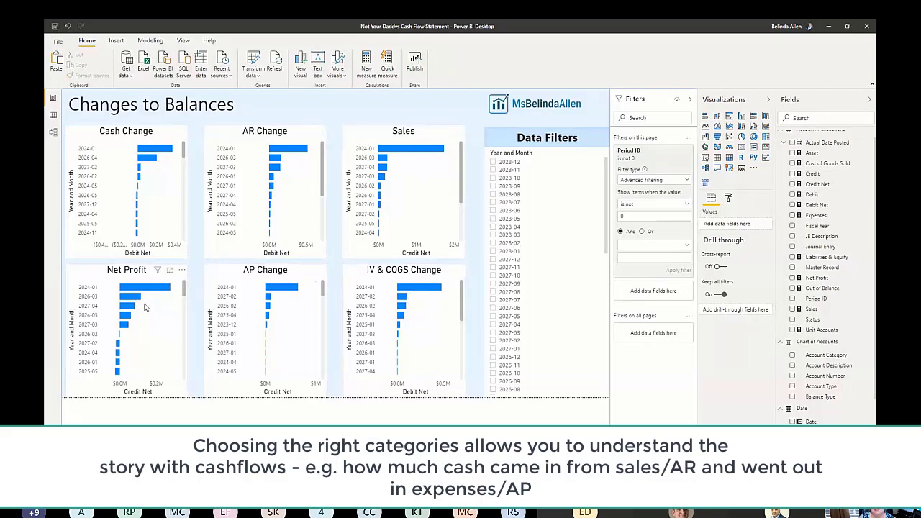
mouse_move(428, 289)
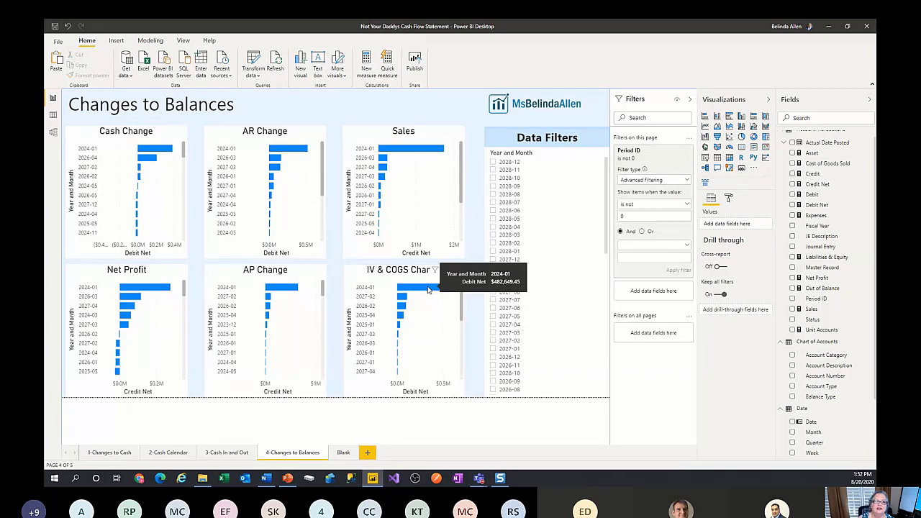
mouse_move(282, 290)
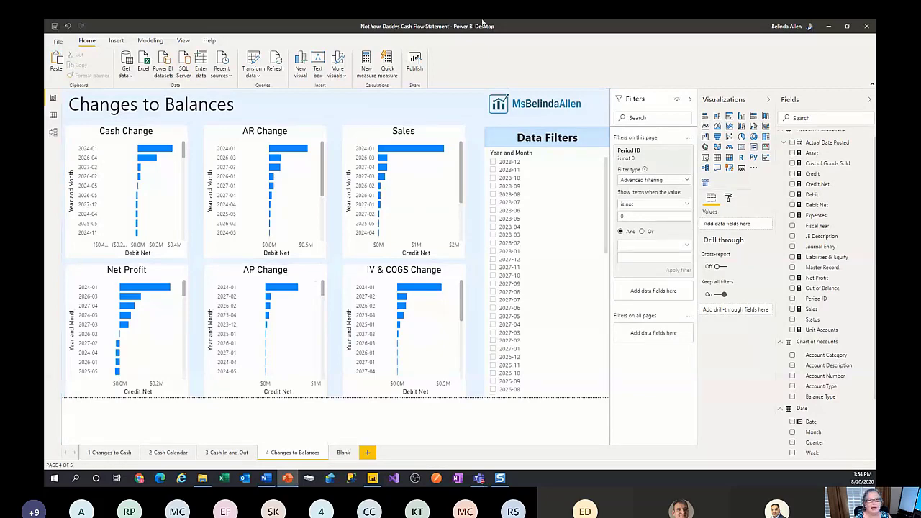
click(828, 26)
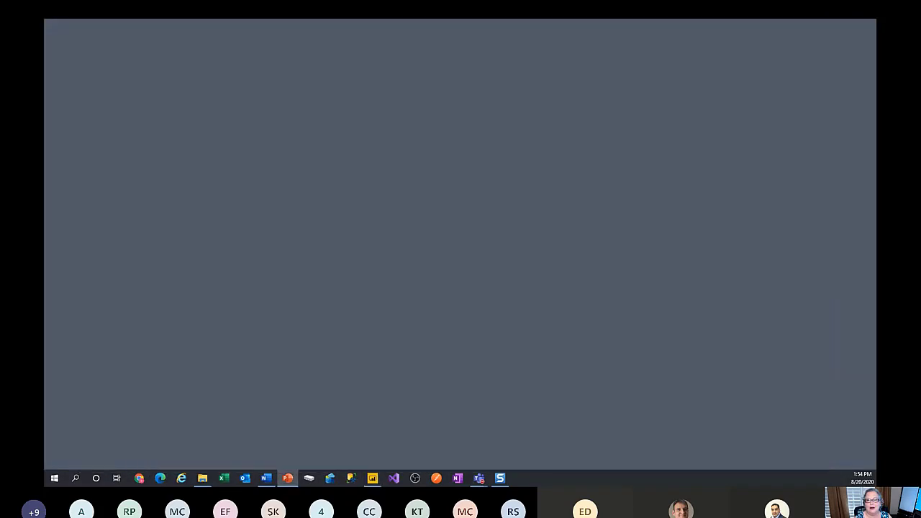
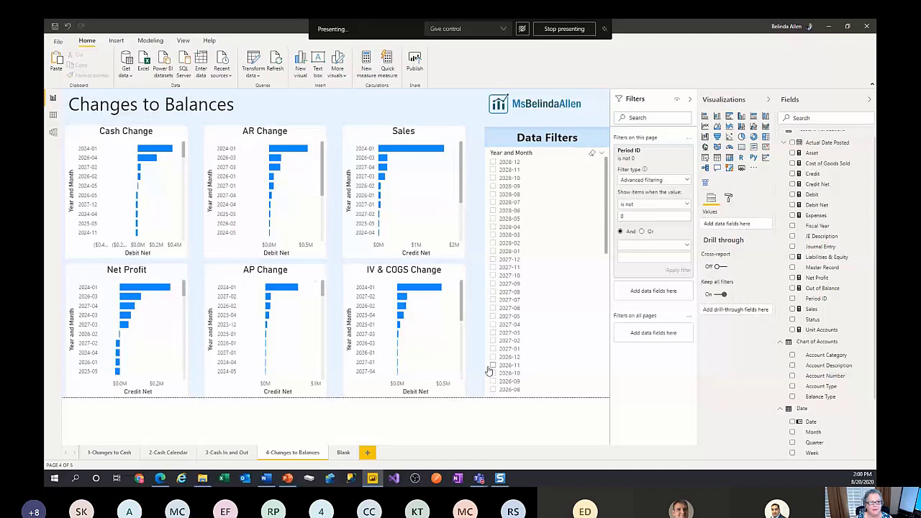
Step: Open the 1-Changes to Cash page, and collapse the Fields and Filters panes to give its selected line chart more room
click(109, 452)
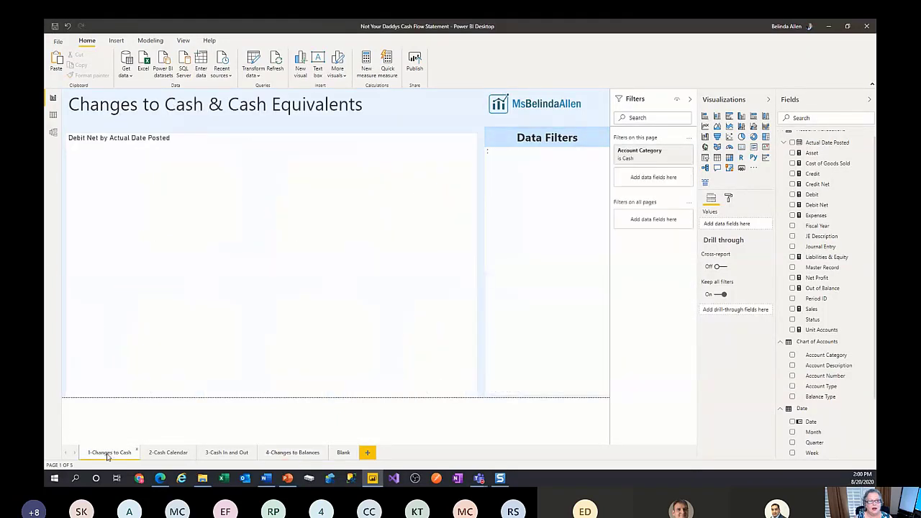
click(471, 392)
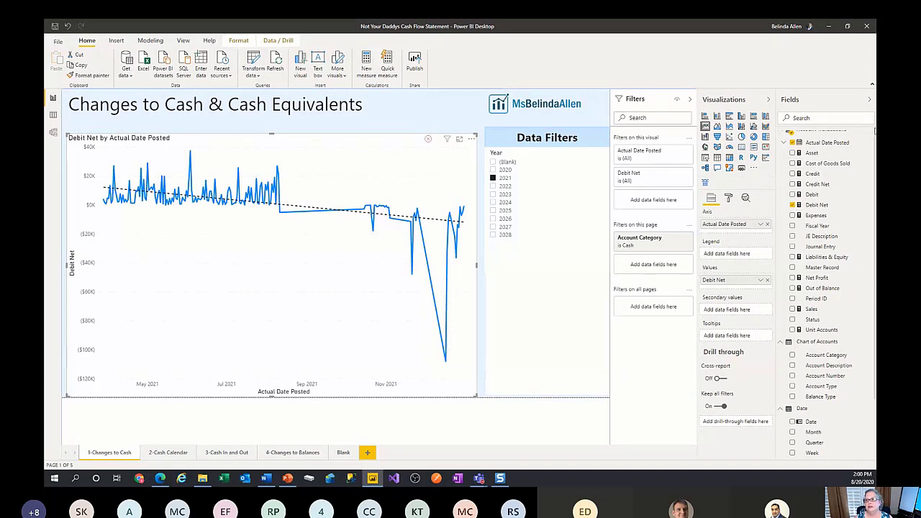
click(869, 99)
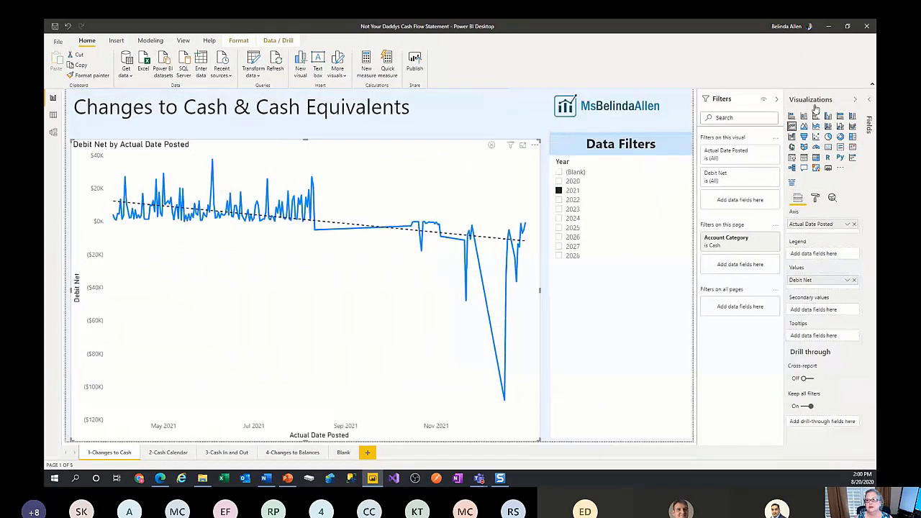
click(777, 101)
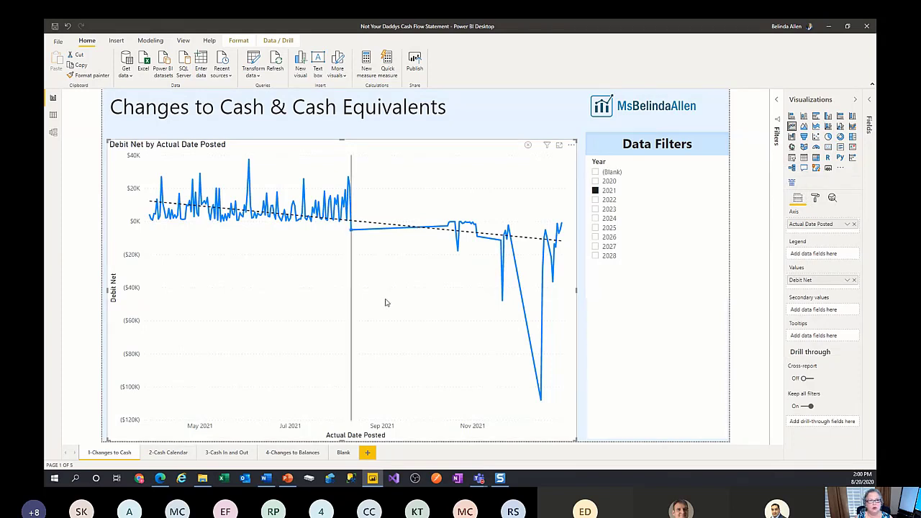
Step: Examine the Debit Net line chart's forecast and trend line settings, then collapse both and return to its field assignments
mouse_move(384, 303)
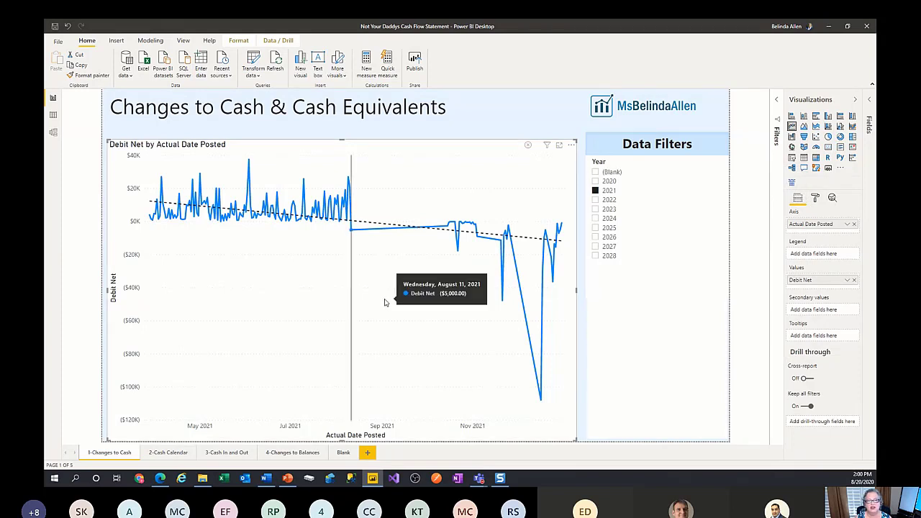
click(832, 199)
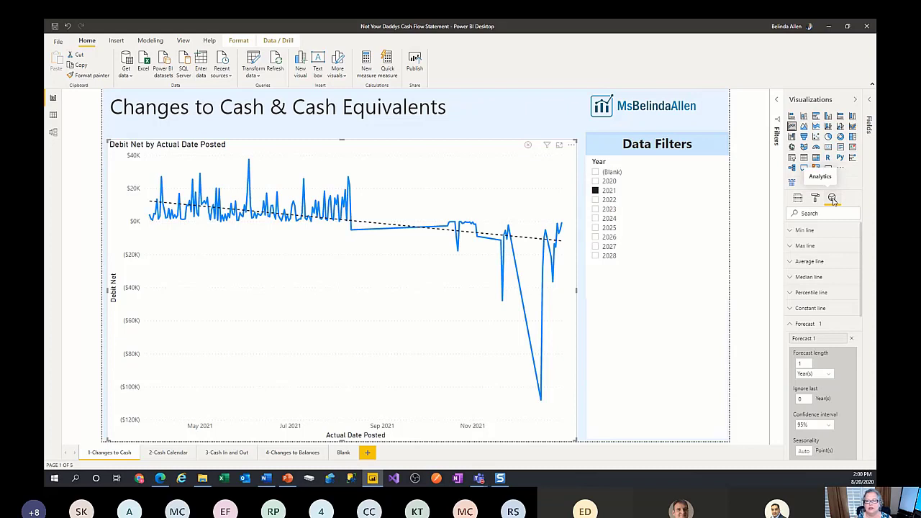
click(789, 325)
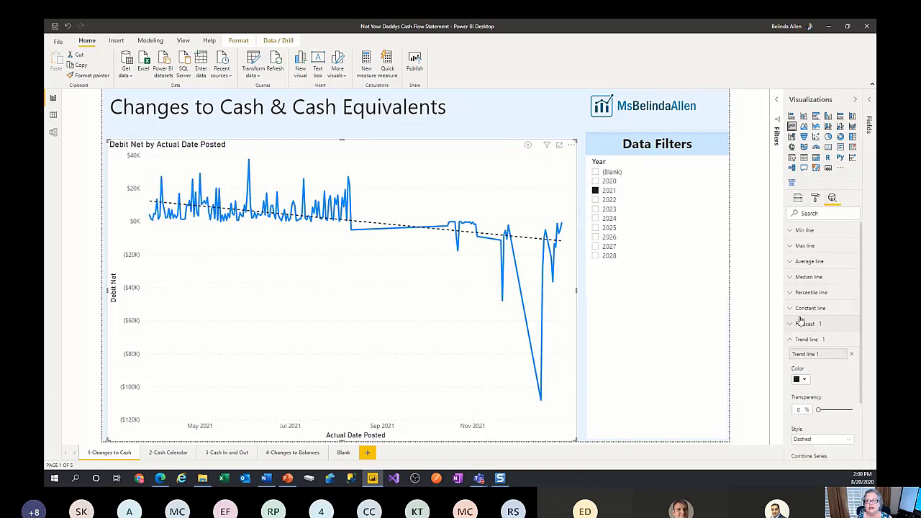
click(791, 341)
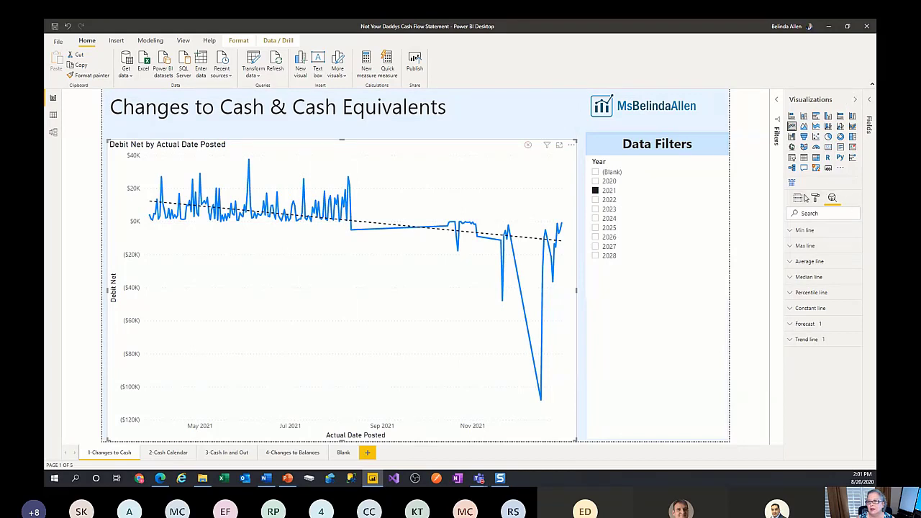
click(802, 198)
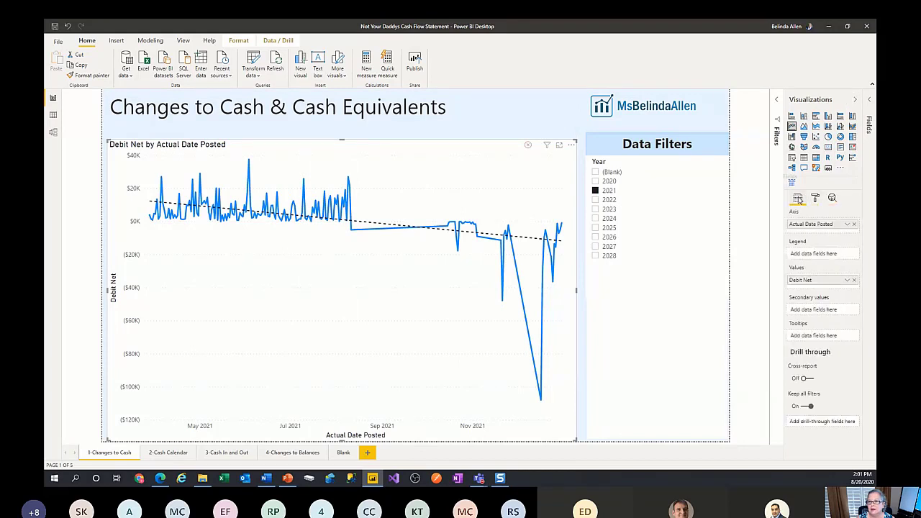
Step: Replace the line chart's Debit Net value with Sales and Cost of Goods Sold from the Account Transactions table
click(871, 99)
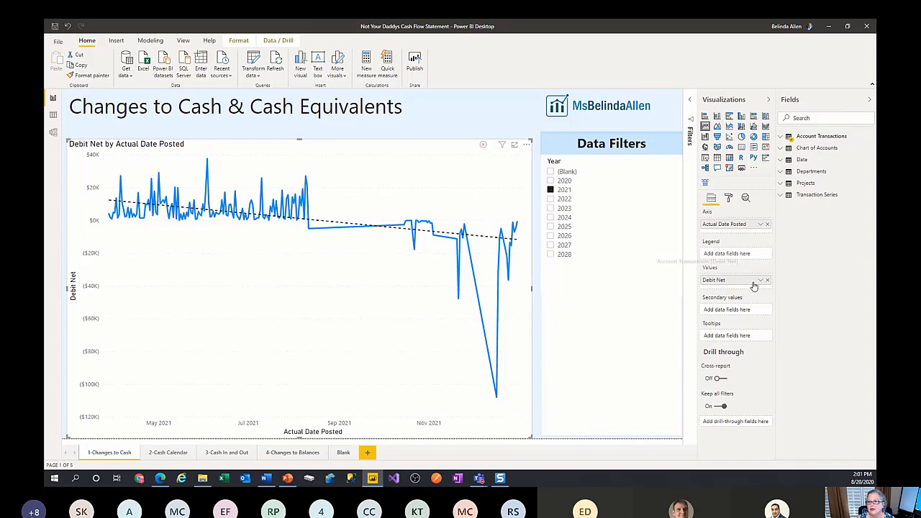
click(788, 138)
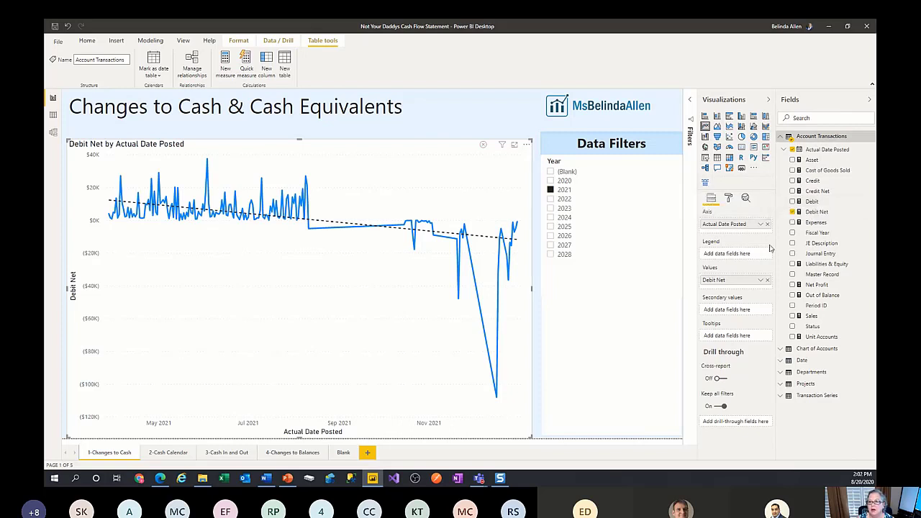
click(767, 280)
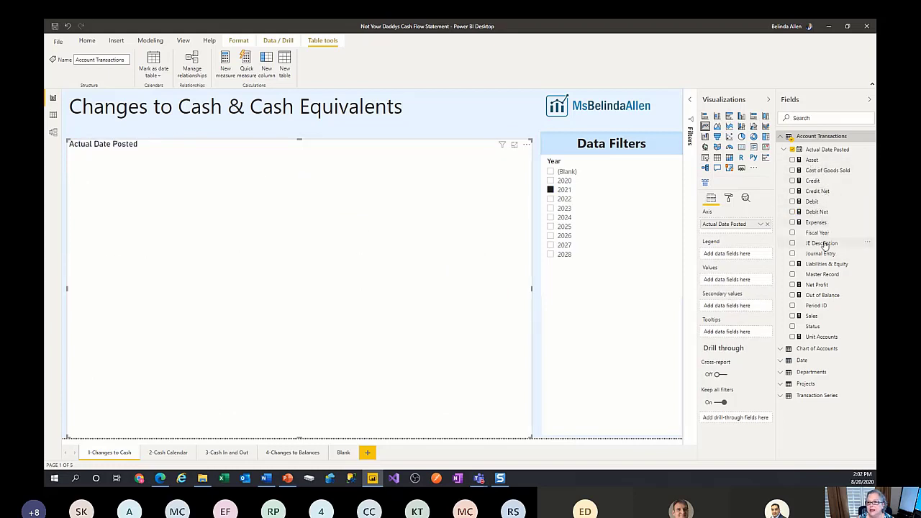
drag(817, 316, 721, 281)
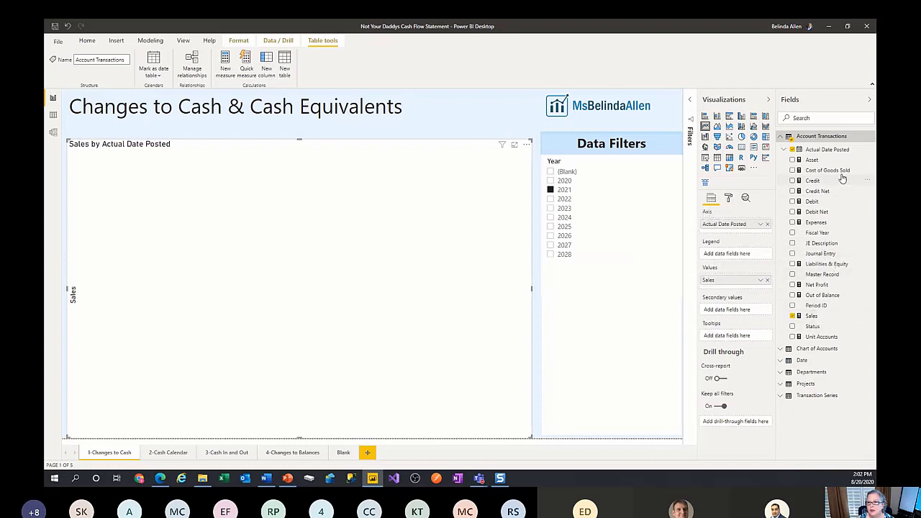
drag(832, 171, 751, 287)
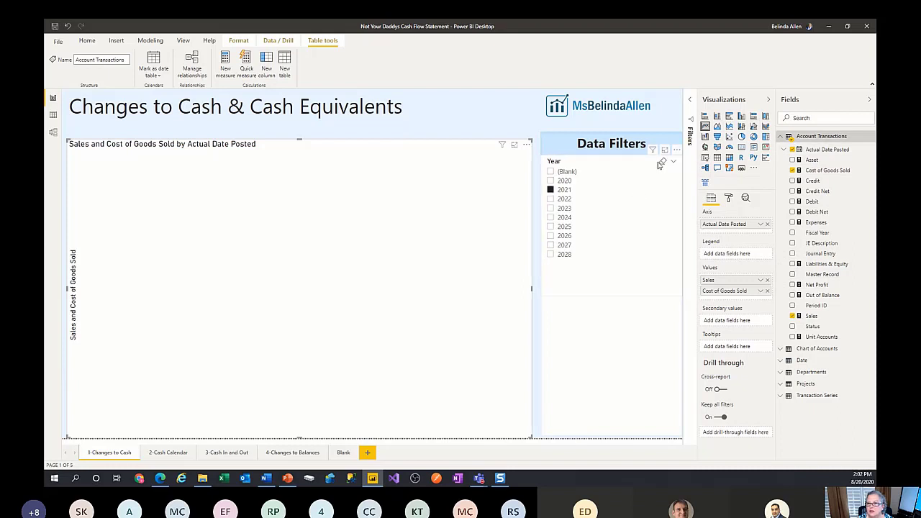
Step: Clear the Year slicer selection and replace the line chart's axis field with Date from the Date table
click(662, 164)
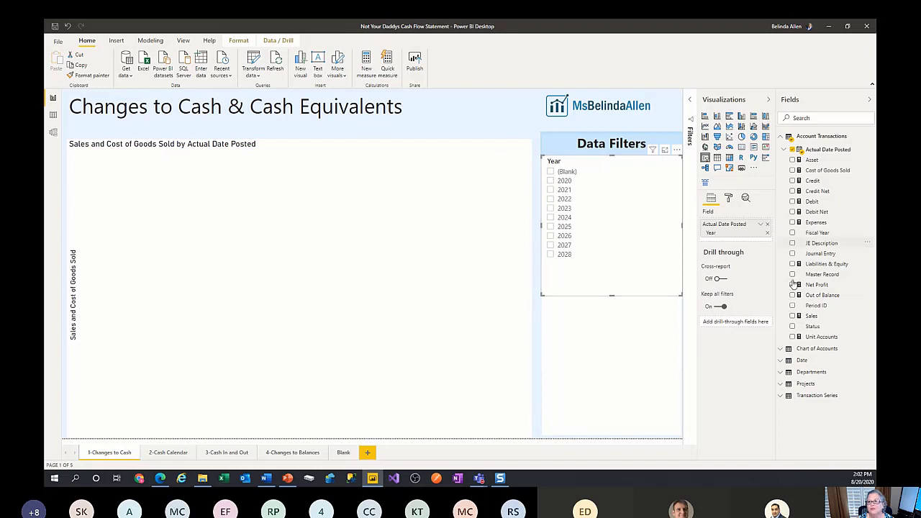
click(359, 373)
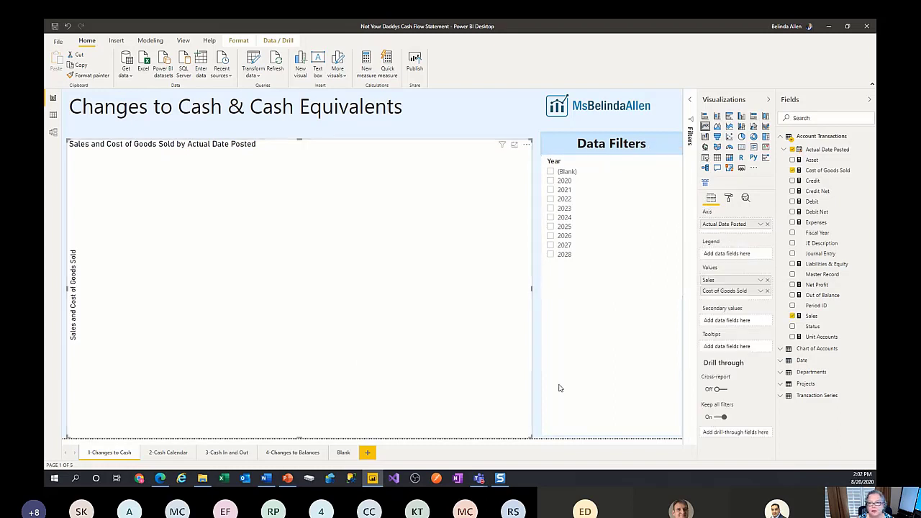
click(767, 225)
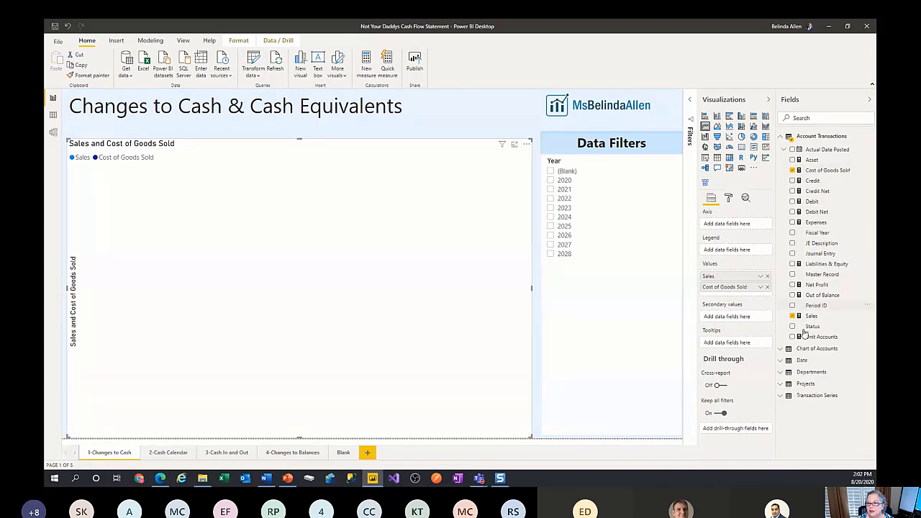
click(801, 363)
drag(810, 373, 735, 226)
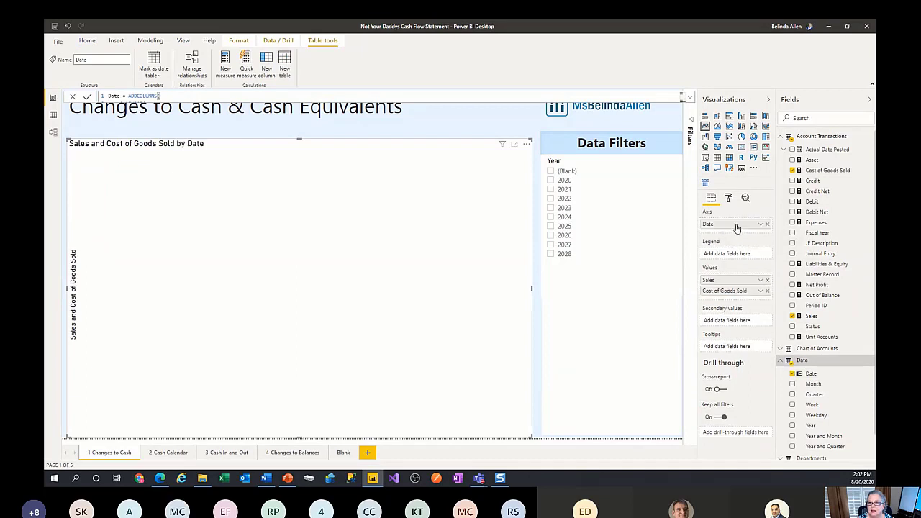
Step: Clear the page-level Account Category filter, and check the filter types offered for the chart's Date filter
click(691, 129)
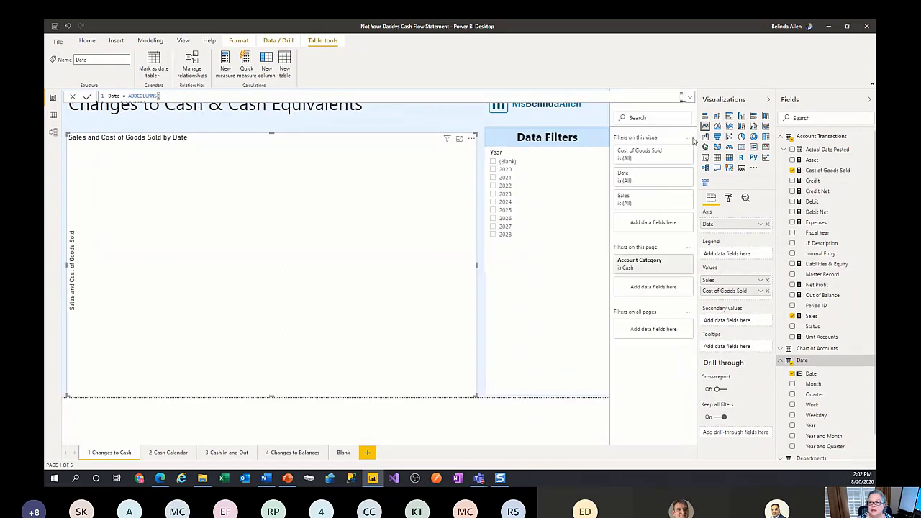
click(679, 269)
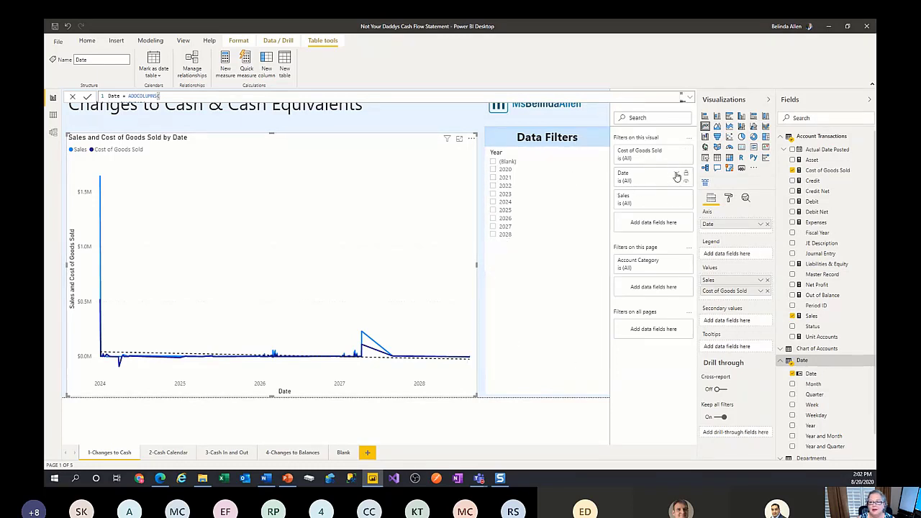
click(676, 175)
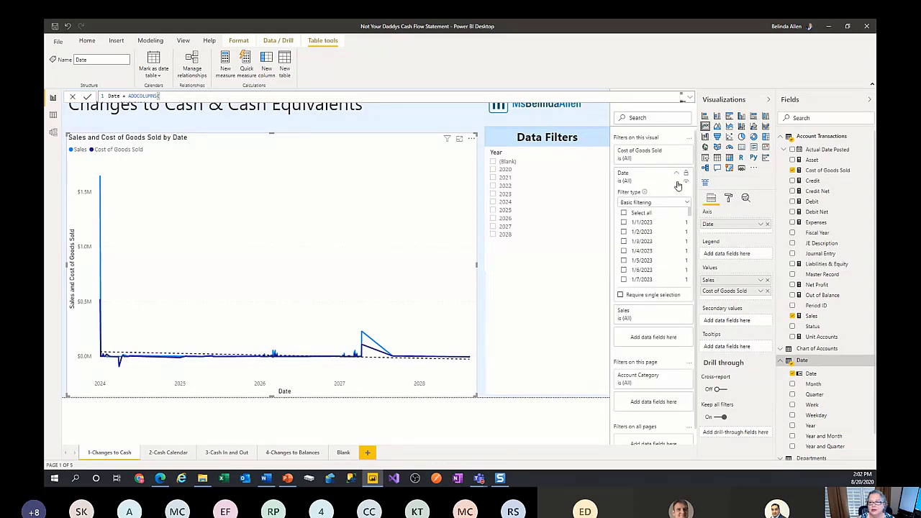
click(669, 205)
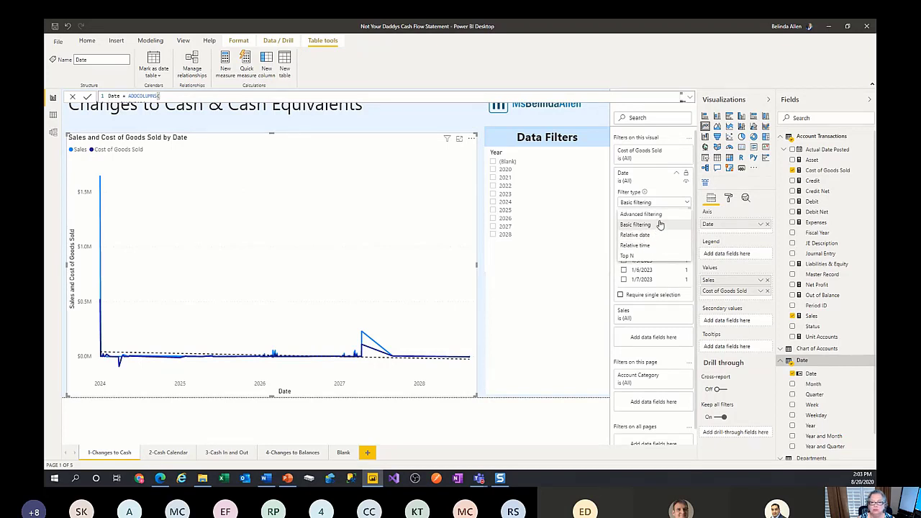
click(673, 176)
click(676, 175)
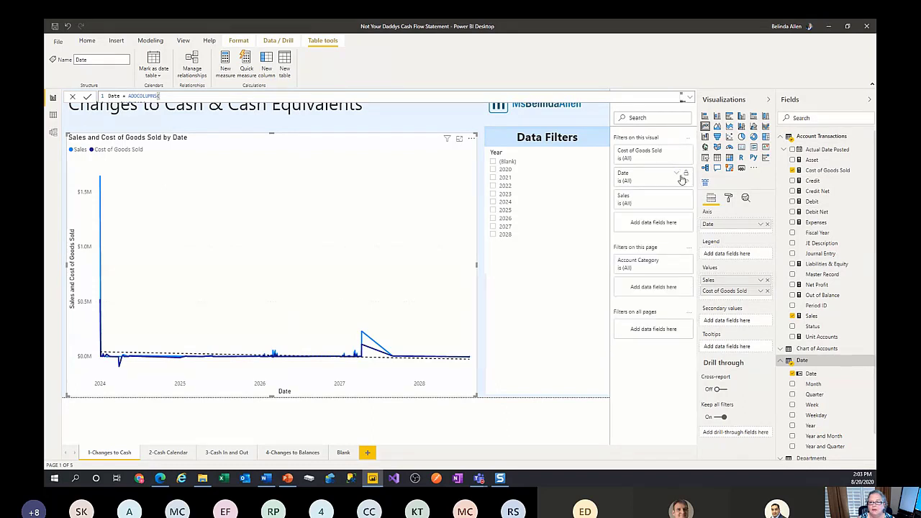
Step: Compare the Sales and Cost of Goods Sold chart for 2024 and 2027 using the Year slicer, ending on 2024
click(561, 266)
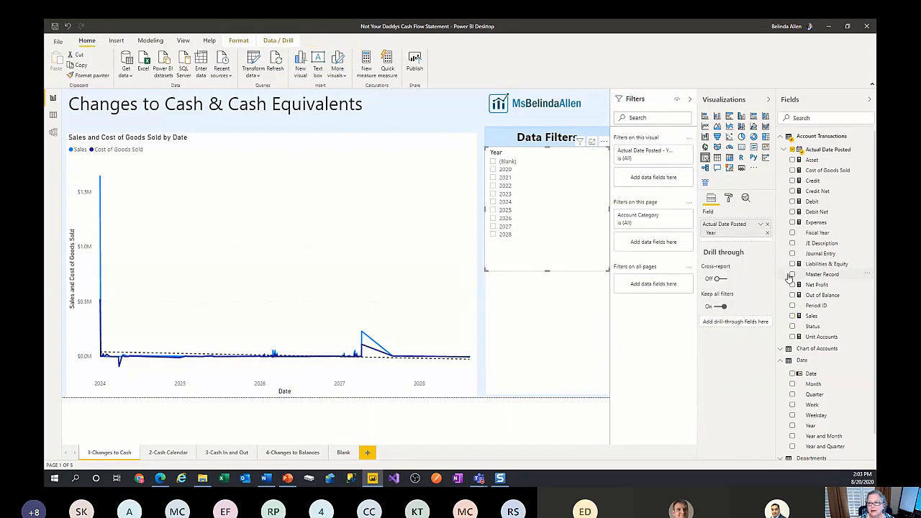
click(493, 202)
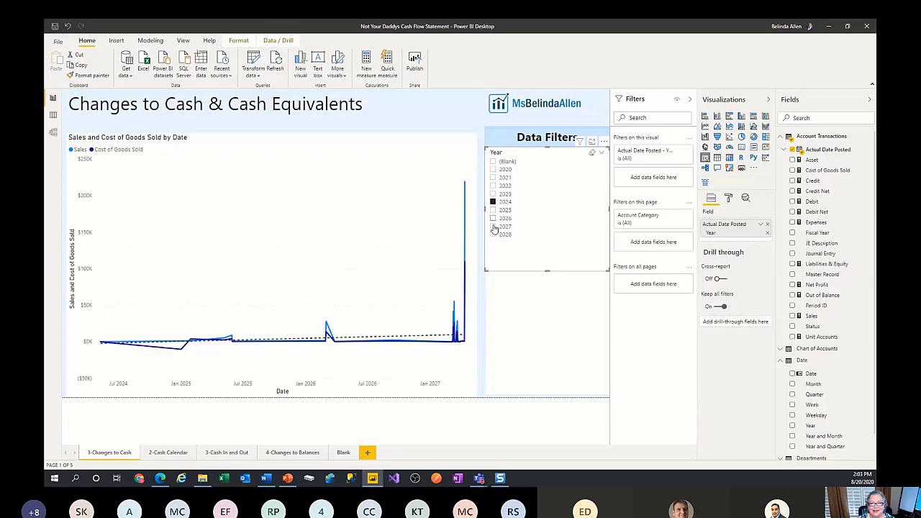
click(492, 226)
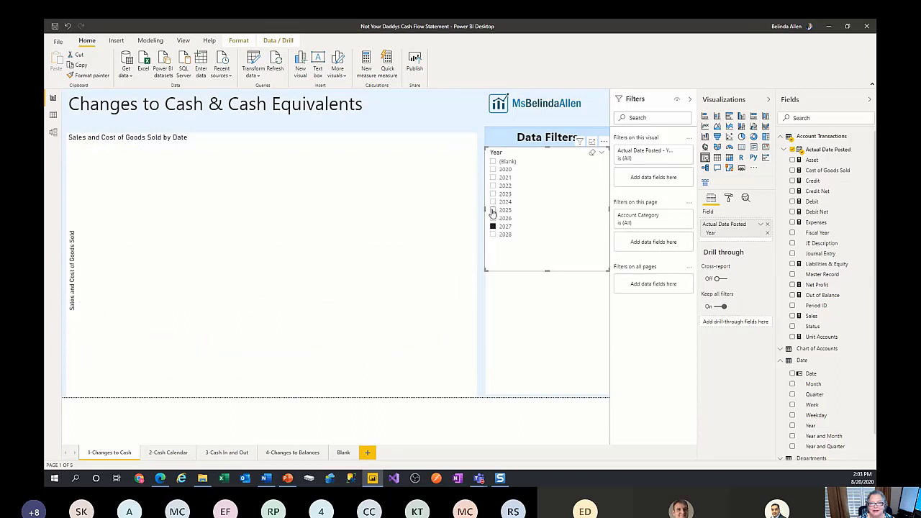
click(493, 202)
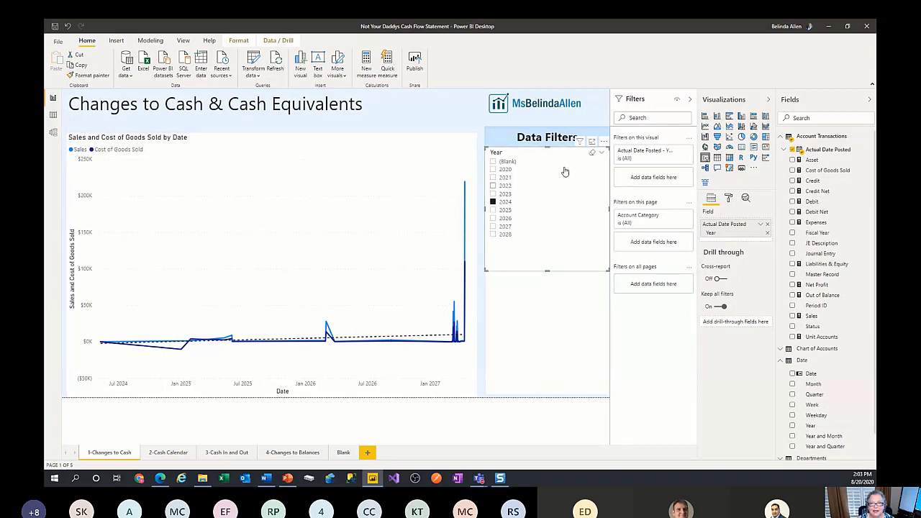
click(492, 202)
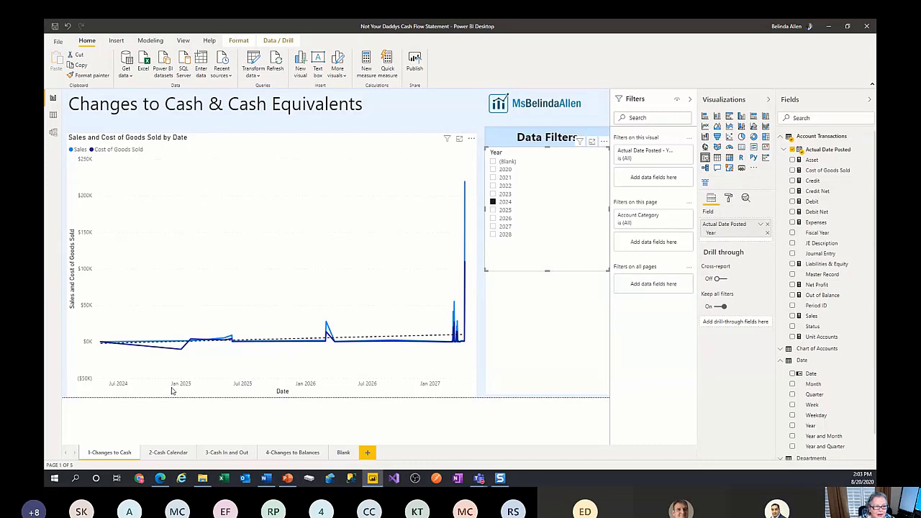
Step: Turn off Combine Series for the Sales and Cost of Goods Sold chart's trend line
click(747, 201)
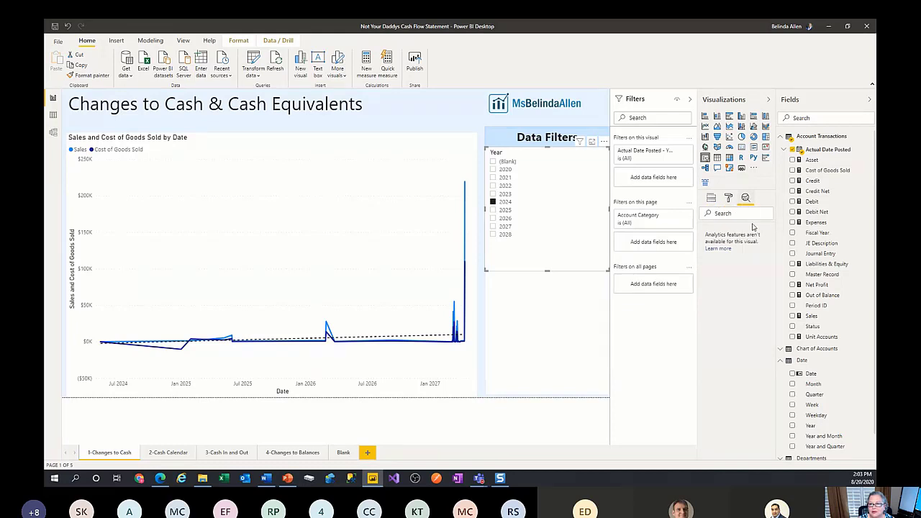
click(712, 200)
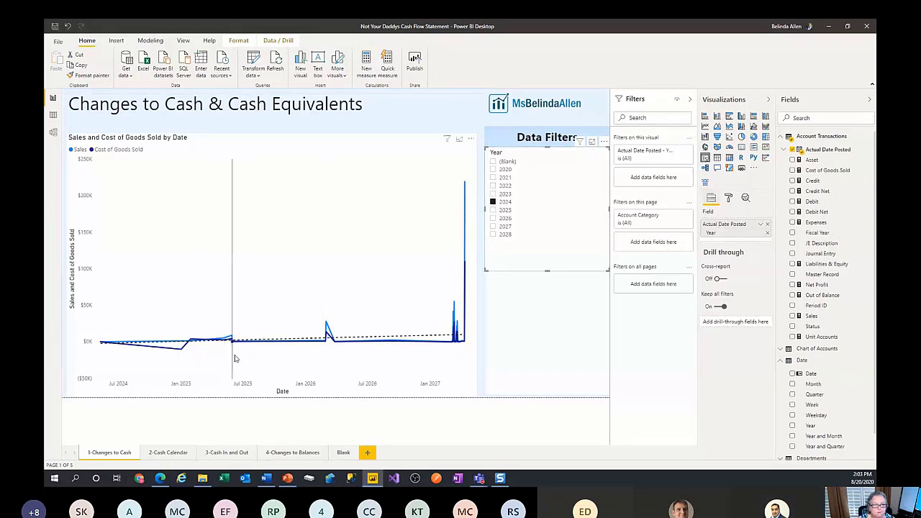
click(746, 197)
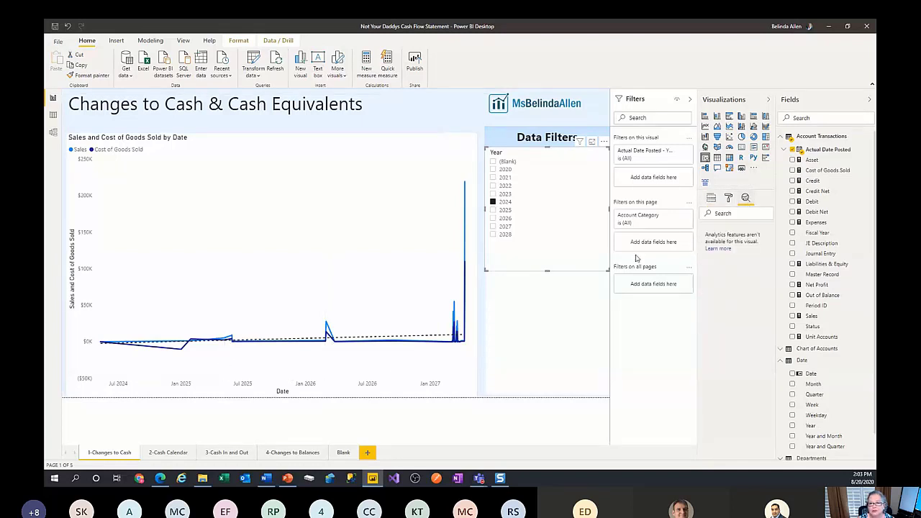
click(472, 395)
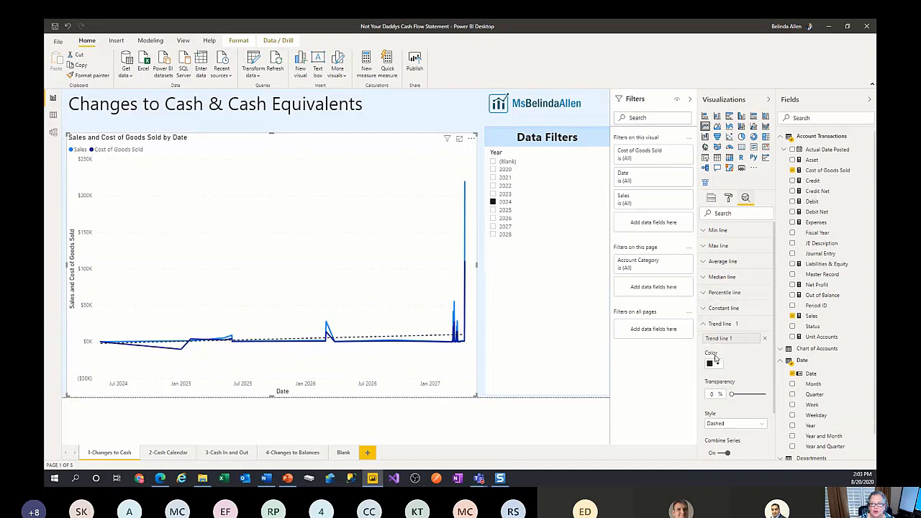
scroll(723, 364, down, 2)
scroll(739, 363, down, 1)
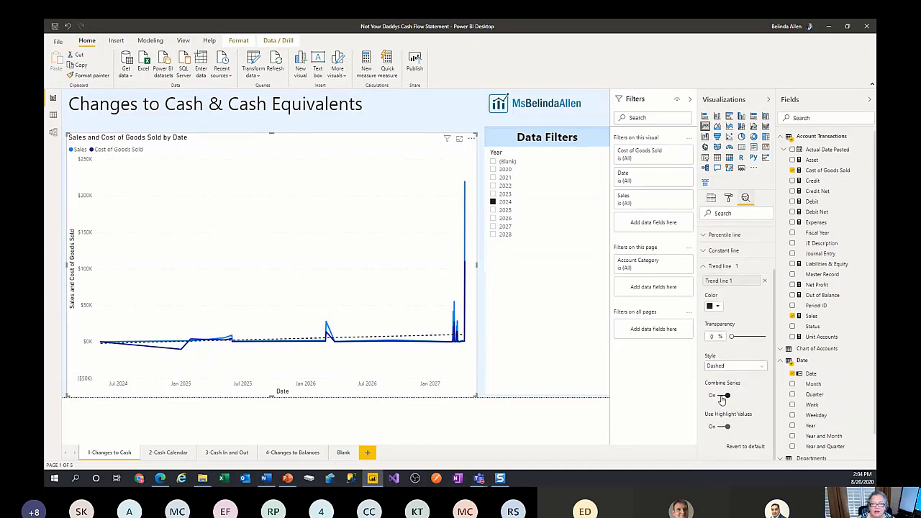
click(722, 397)
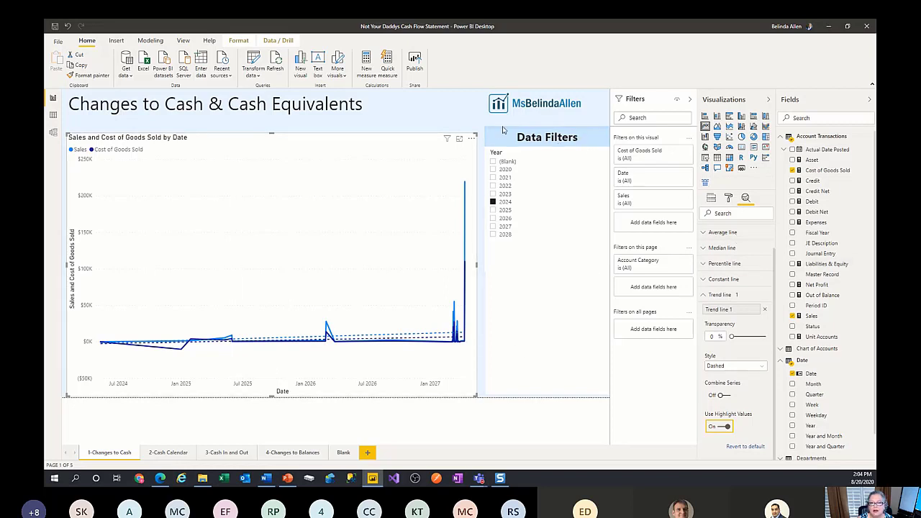
Step: Replace the Year level in the Year slicer with the full Actual Date Posted field from Account Transactions
click(557, 178)
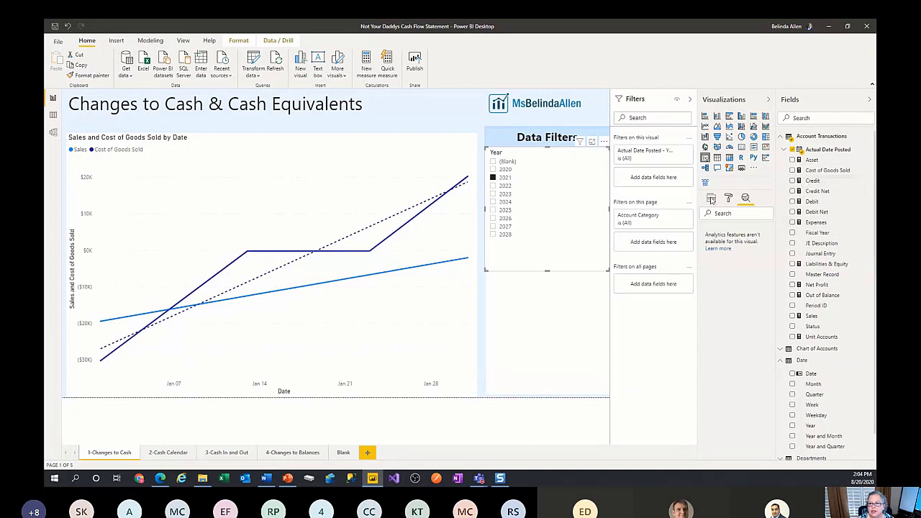
click(710, 198)
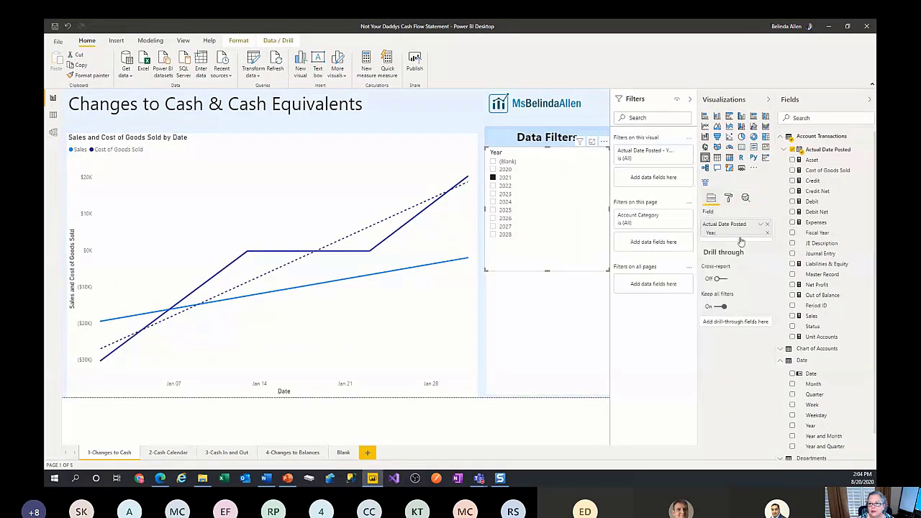
drag(827, 151, 740, 242)
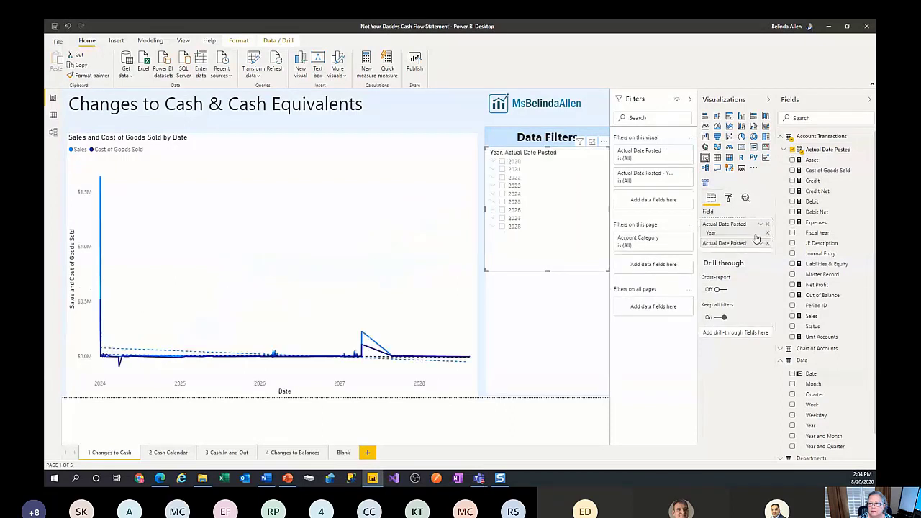
click(767, 223)
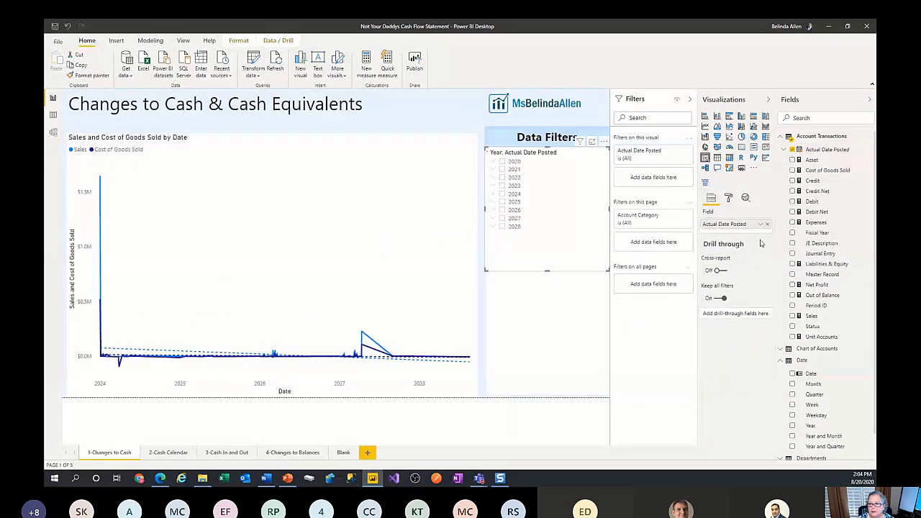
Step: Switch the slicer's Actual Date Posted field to Date Hierarchy and remove its Day and Month levels, keeping Year and Quarter
click(760, 224)
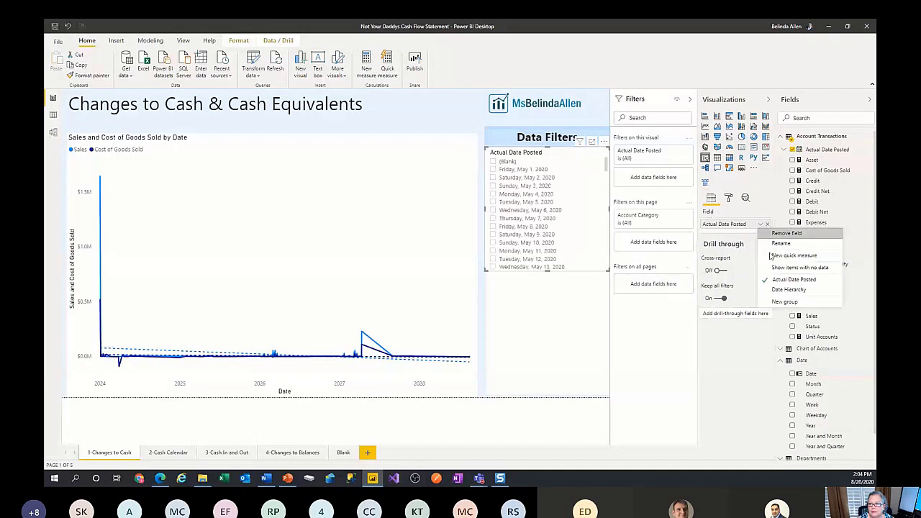
click(782, 289)
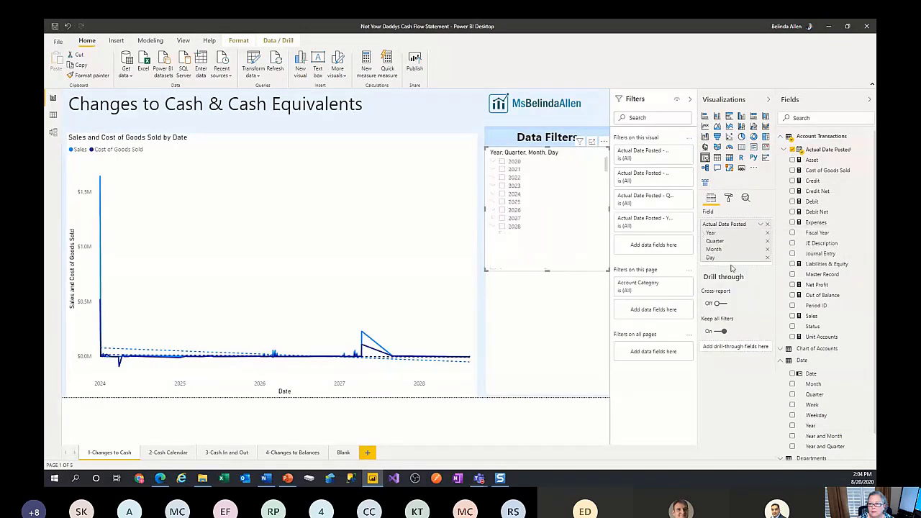
click(767, 257)
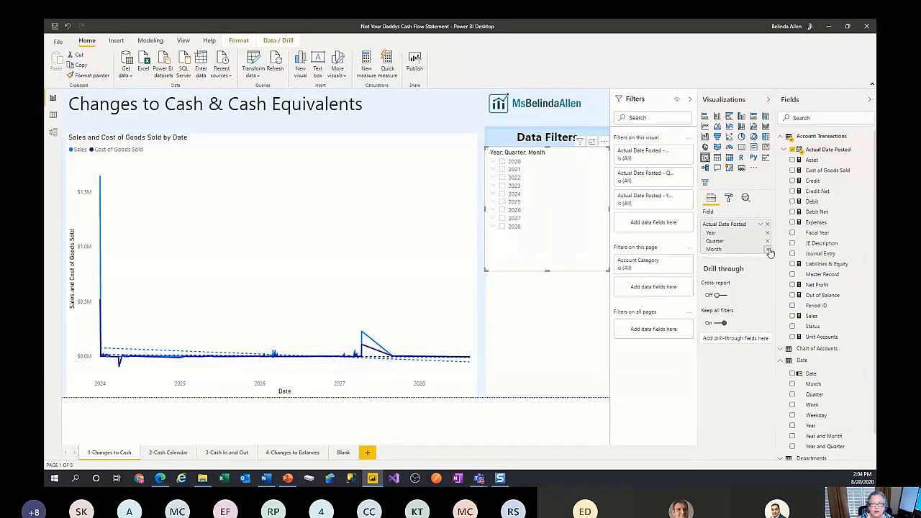
click(766, 249)
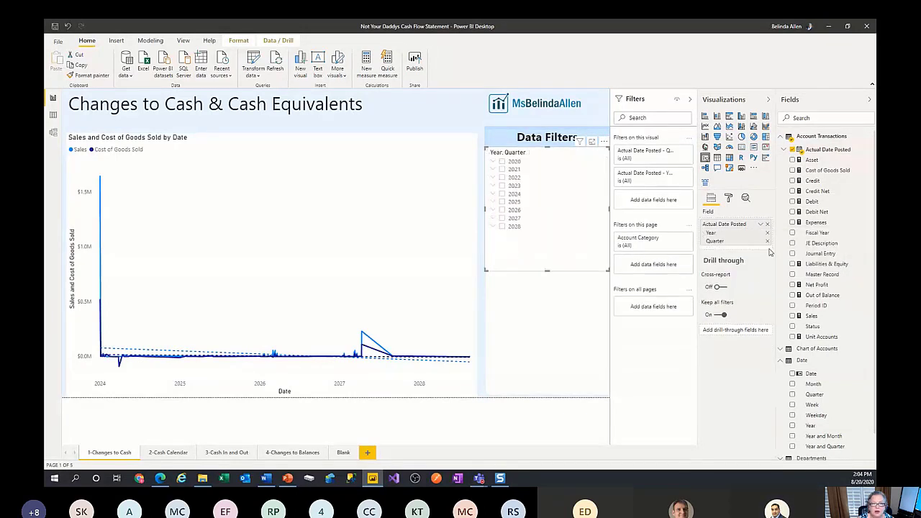
Step: Expand 2024 in the Year, Quarter slicer and filter the Sales and Cost of Goods Sold chart to Qtr 2
click(494, 194)
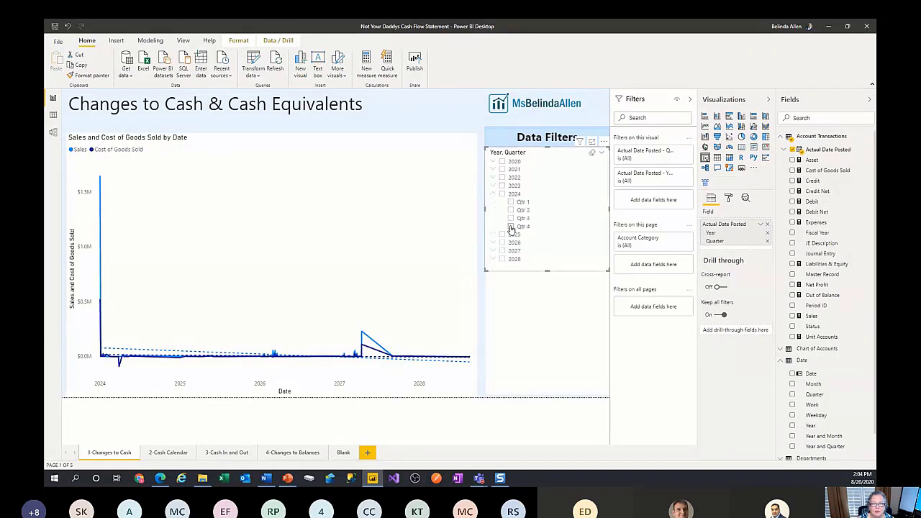
click(511, 226)
click(510, 209)
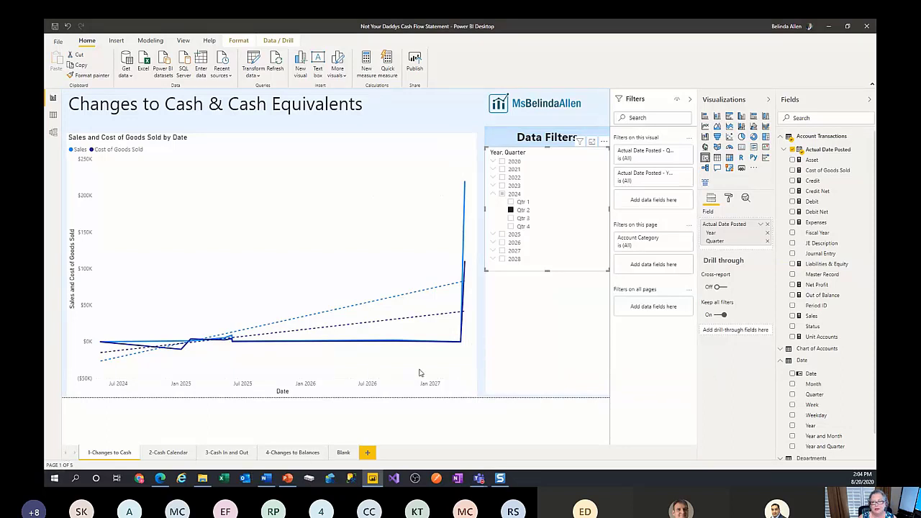
click(499, 432)
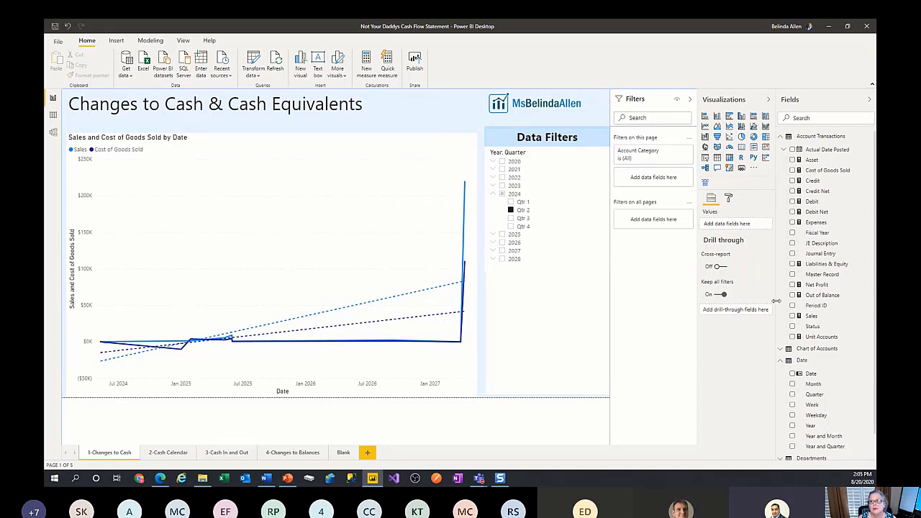
Step: Review the DAX formulas of the Asset, Debit and Debit Net measures in the expanded formula editor
click(827, 160)
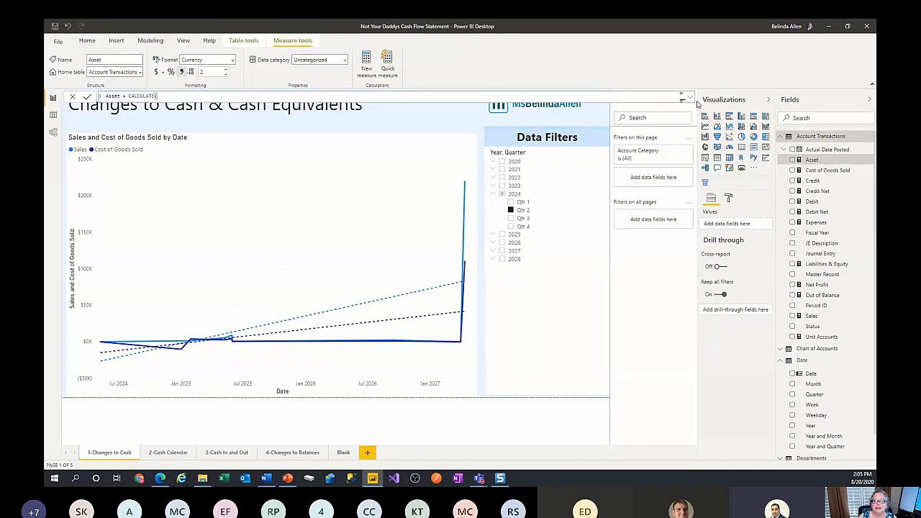
click(814, 202)
click(686, 97)
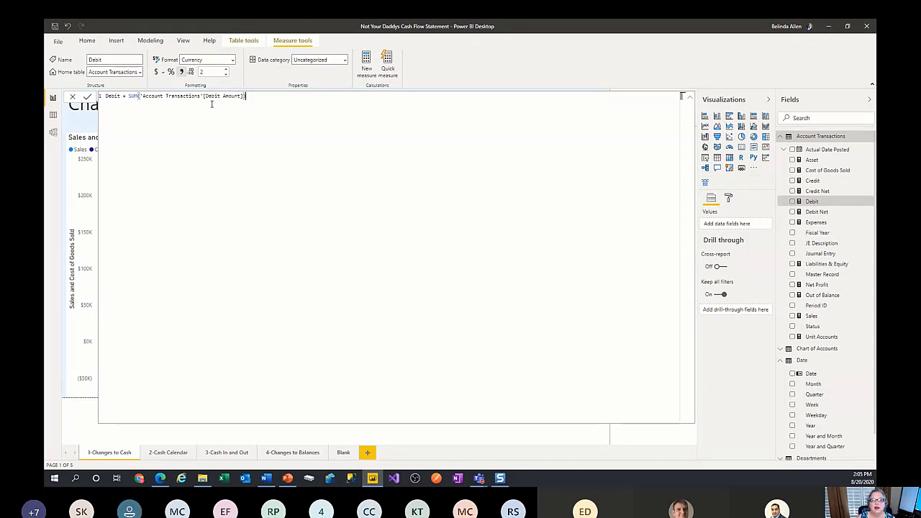
click(692, 97)
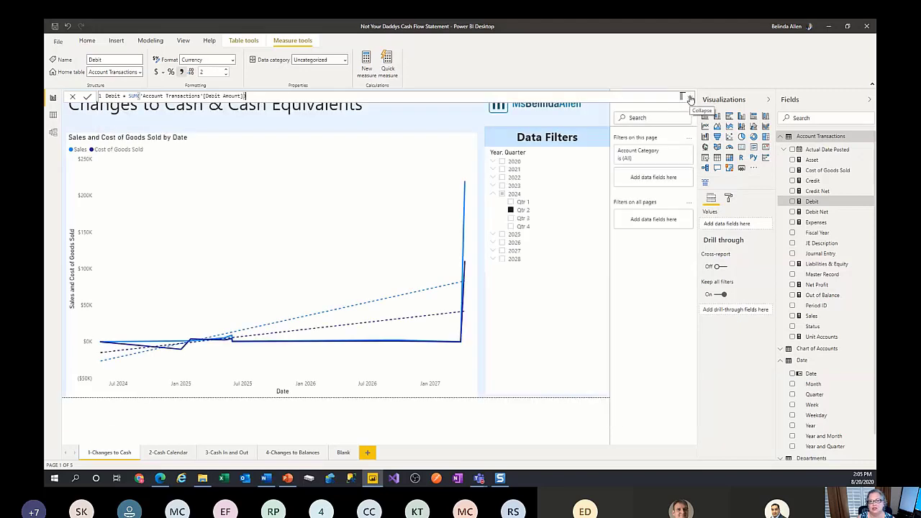
click(816, 211)
click(692, 96)
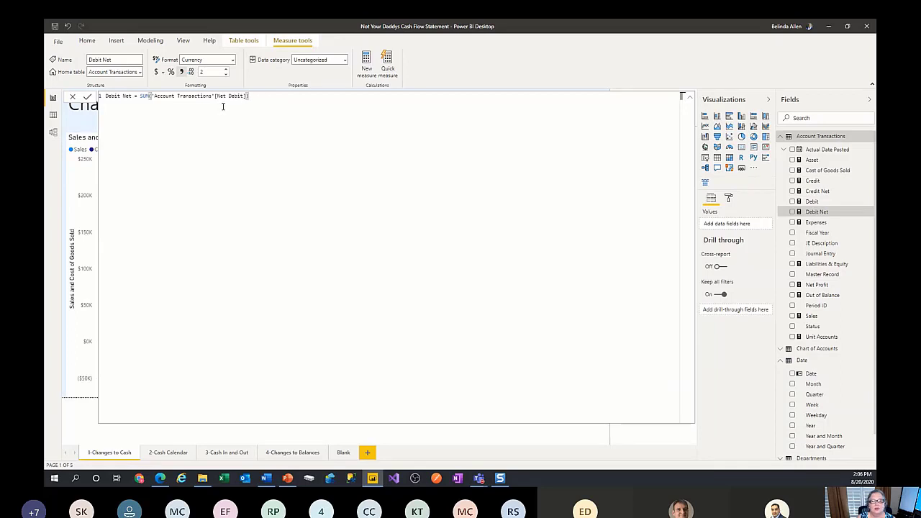
Step: Rewrite the Credit Net measure's formula as [Debit] - [Credit]
click(825, 192)
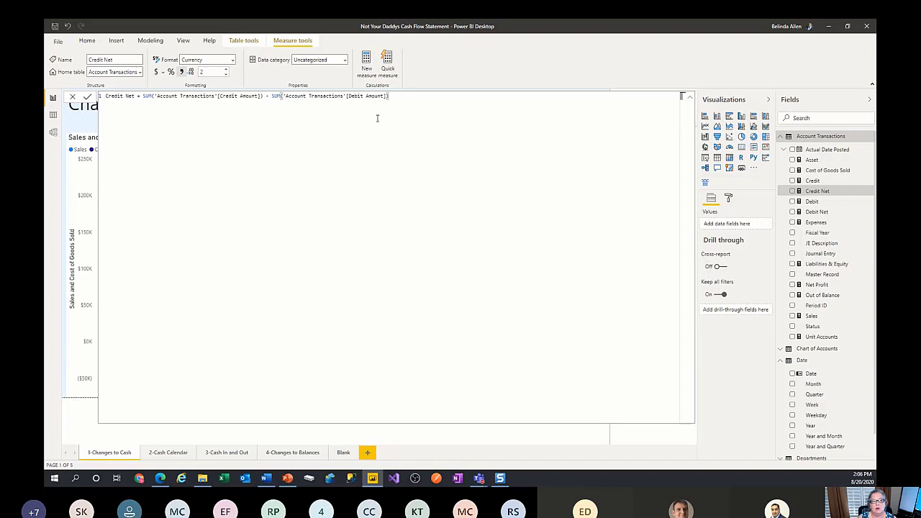
drag(401, 96, 143, 96)
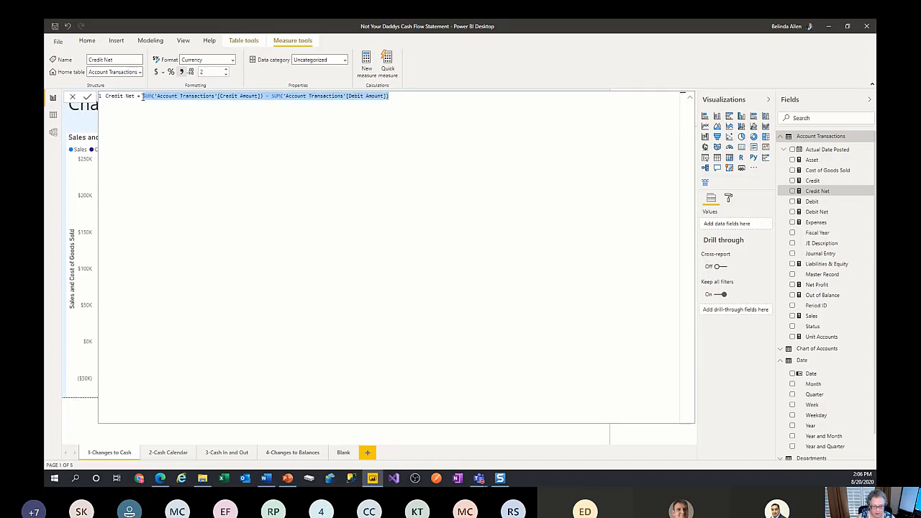
text(deb)
key(Tab)
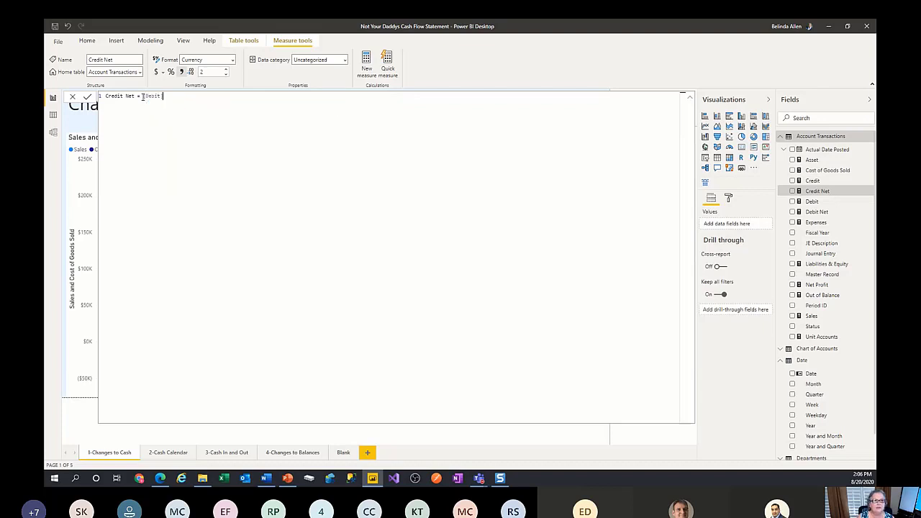
text(- cred)
key(Tab)
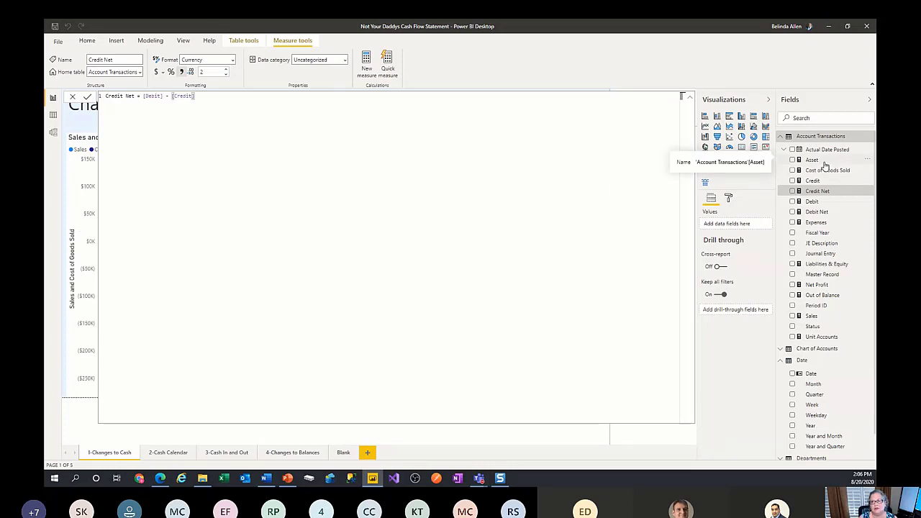
Step: Examine the Asset measure's CALCULATE formula at an enlarged text size, and close it without changes
click(824, 162)
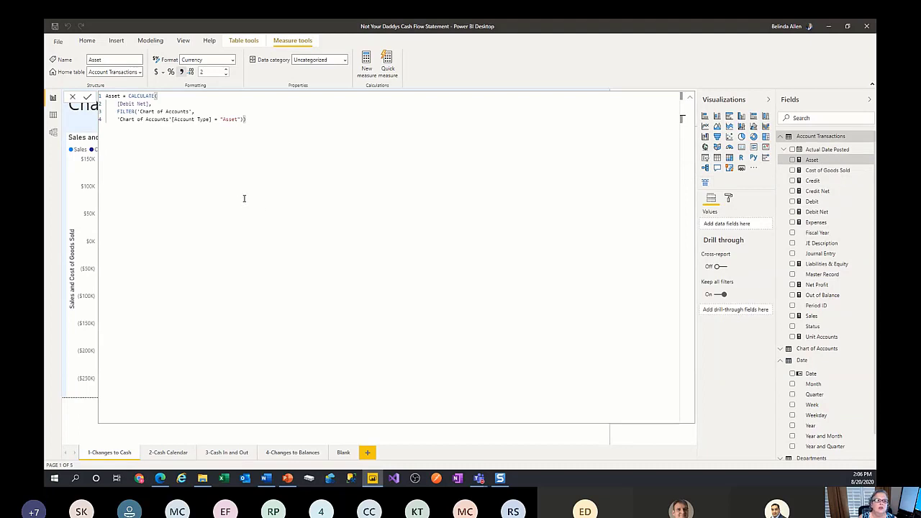
ctrl+scroll(228, 210, up, 4)
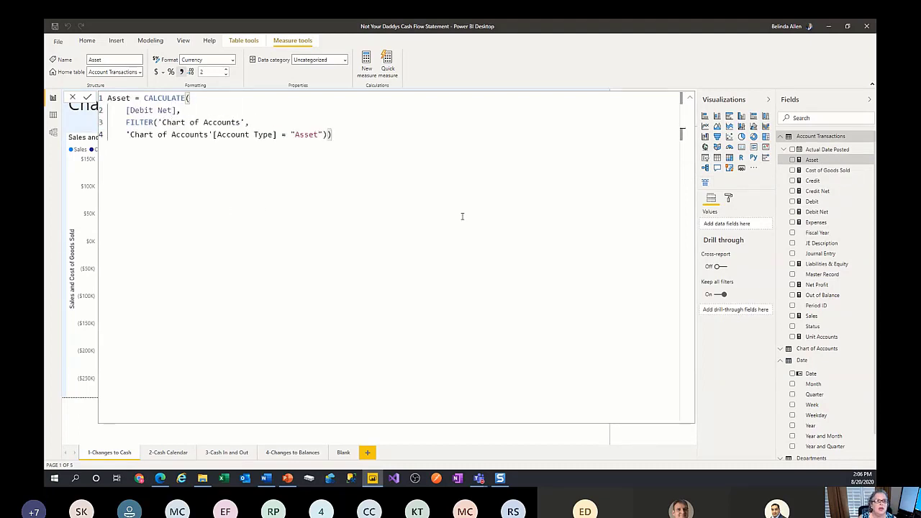
ctrl+scroll(462, 216, up, 3)
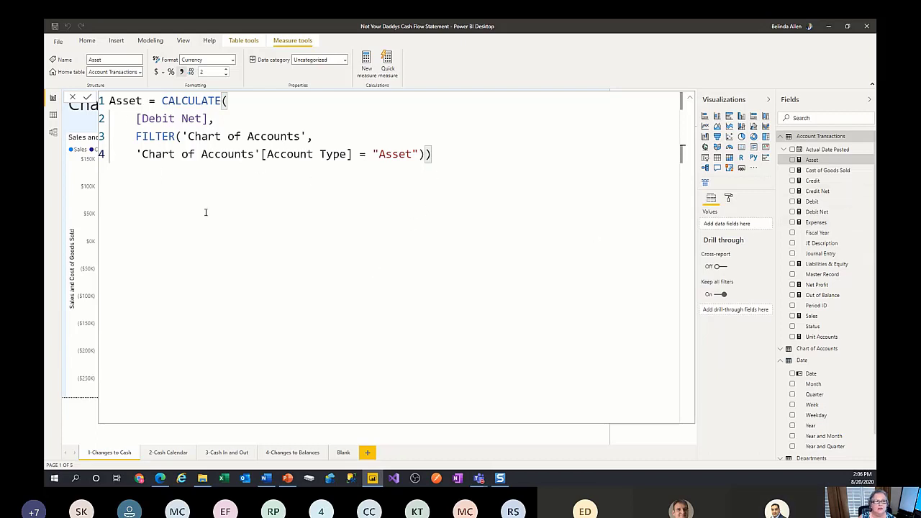
scroll(208, 230, down, 2)
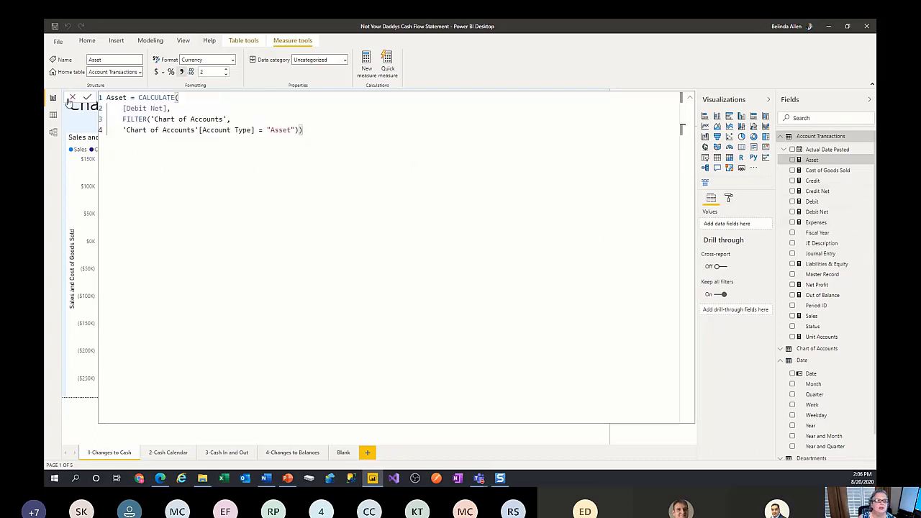
click(72, 97)
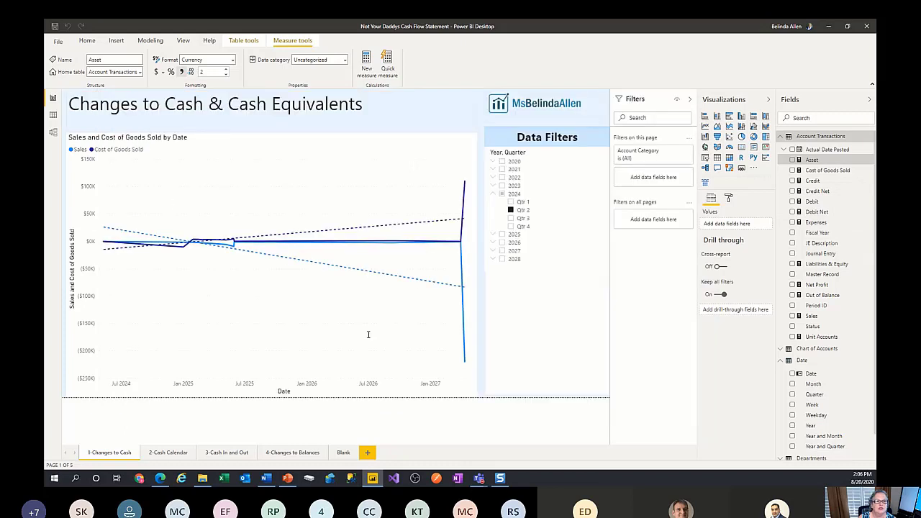
click(443, 389)
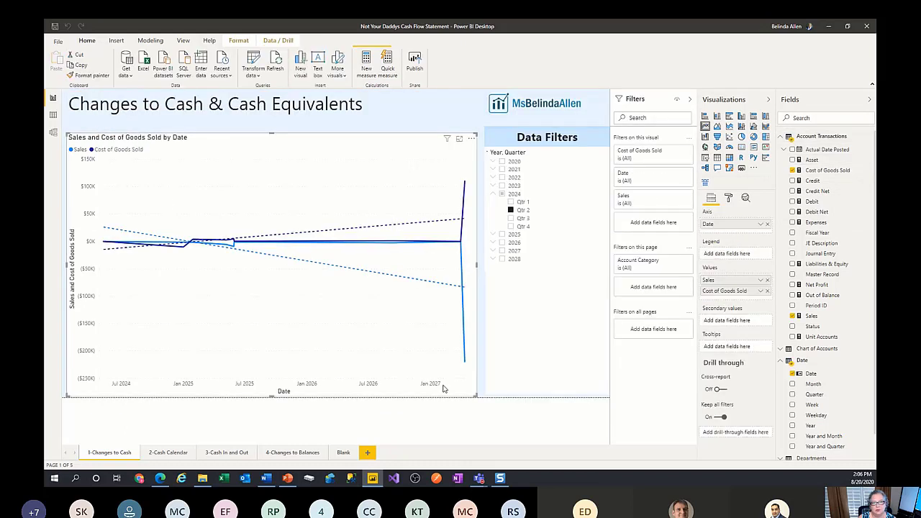
click(767, 280)
click(767, 279)
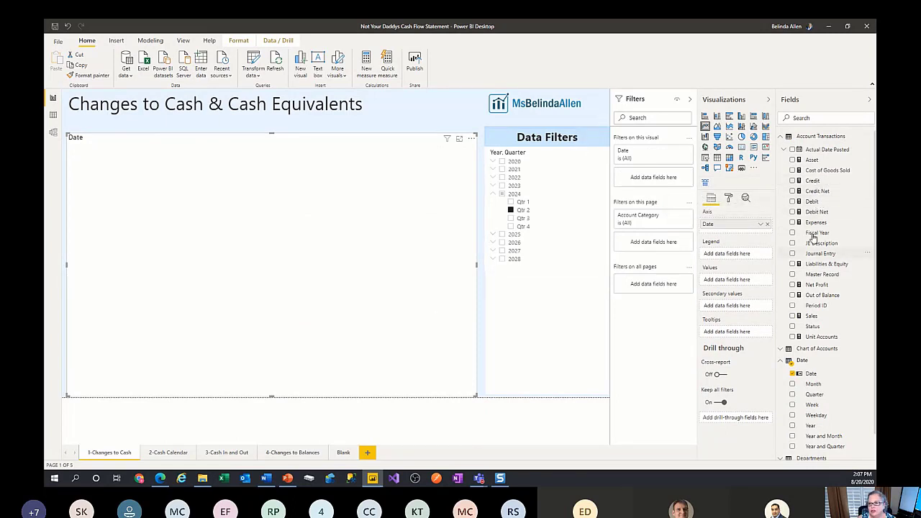
click(67, 26)
click(67, 26)
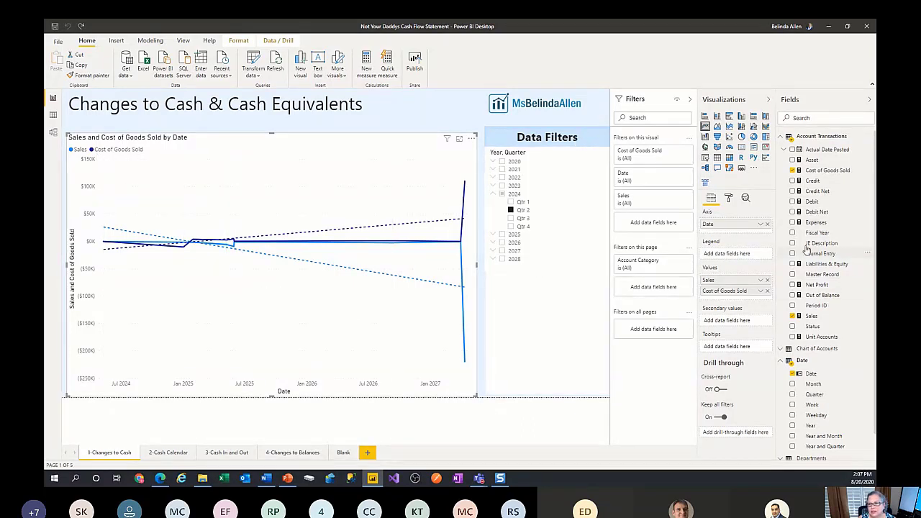
Step: Add the Expenses measure to the values of the Sales and Cost of Goods Sold line chart
drag(819, 222, 747, 297)
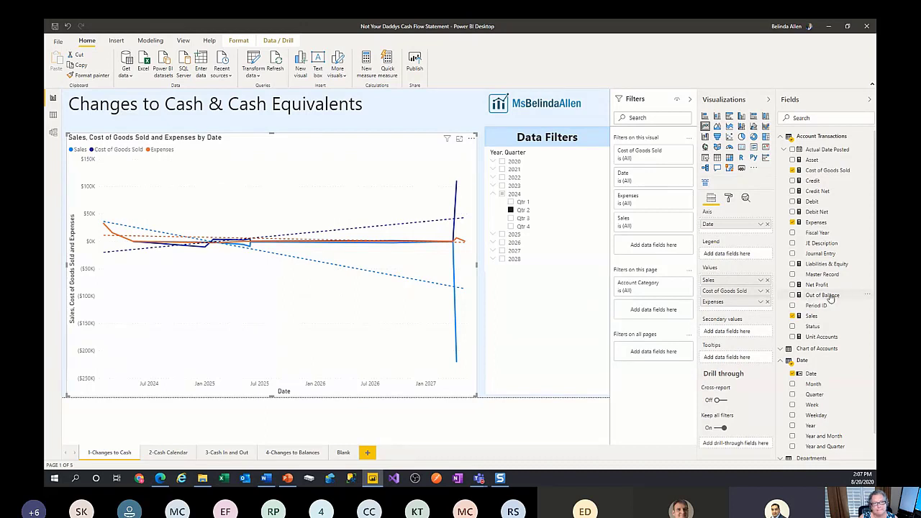
mouse_move(371, 247)
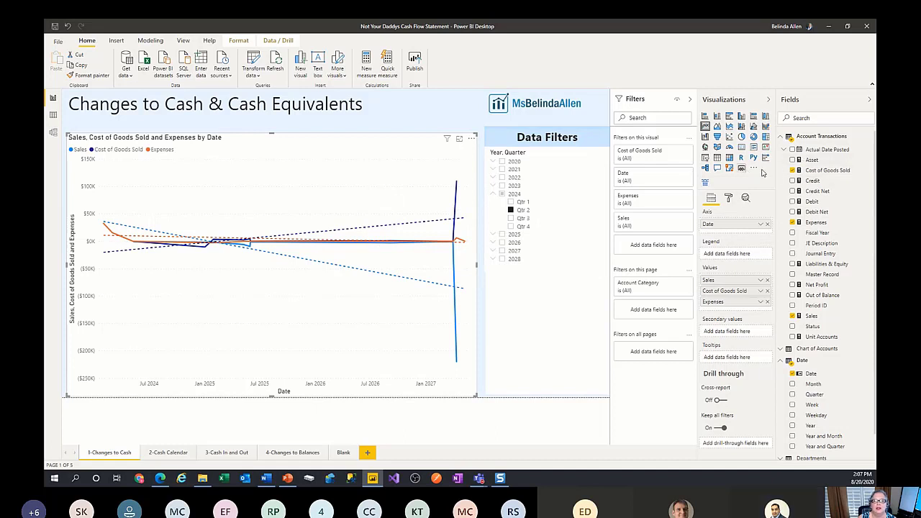
Step: Review the formulas of the Credit, Debit and Credit Net measures
click(837, 185)
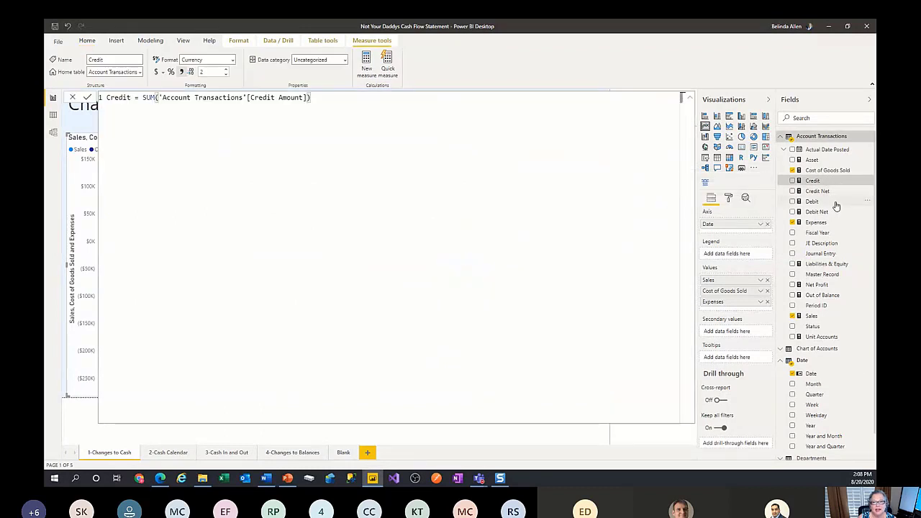
click(836, 203)
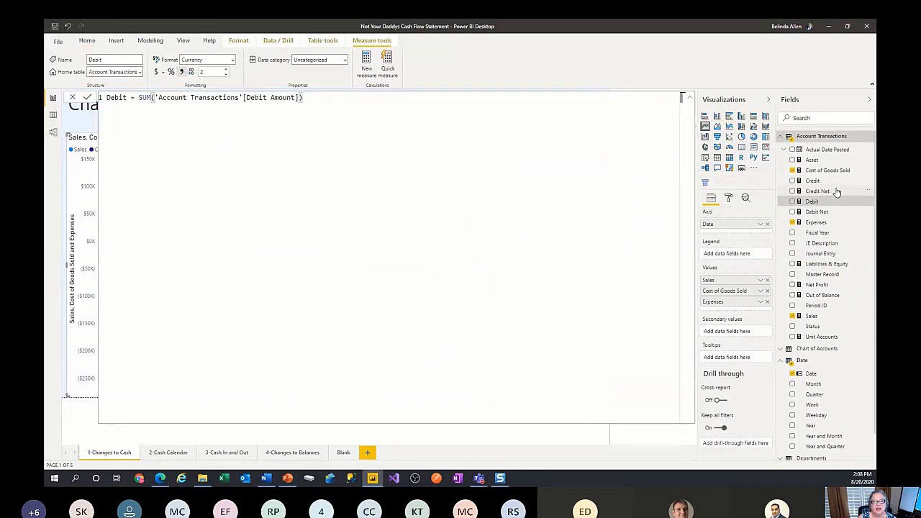
click(834, 191)
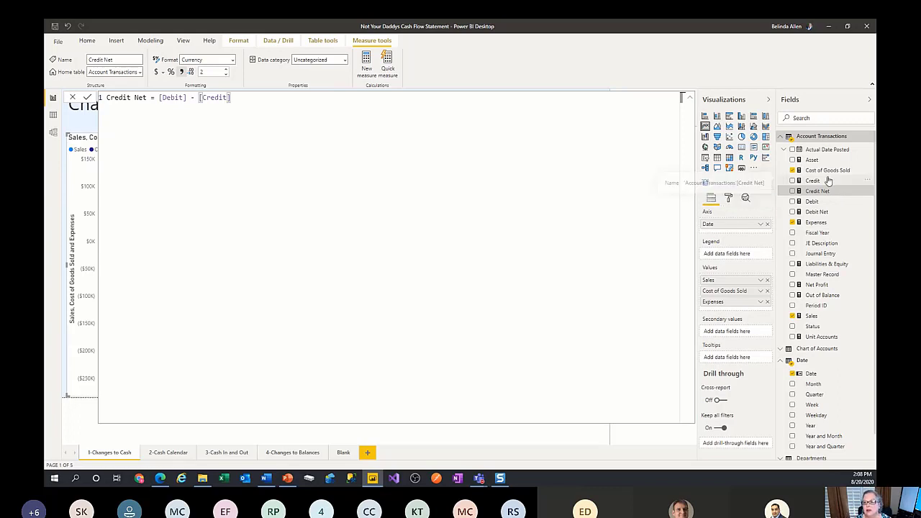
Step: Split the Sales measure's formula over four lines, breaking before [Credit Net], before FILTER and before 'Chart of Accounts'[Account Type] = "Sales"
click(813, 317)
scroll(386, 279, up, 4)
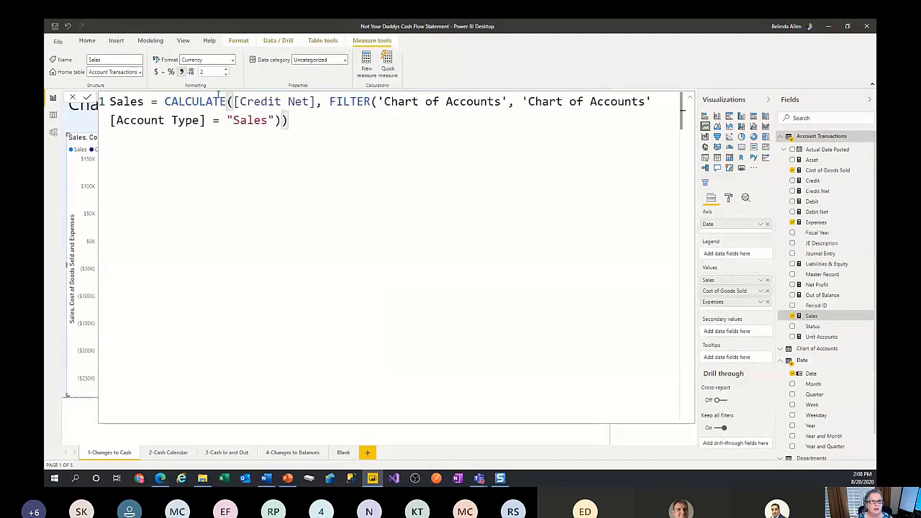
click(234, 102)
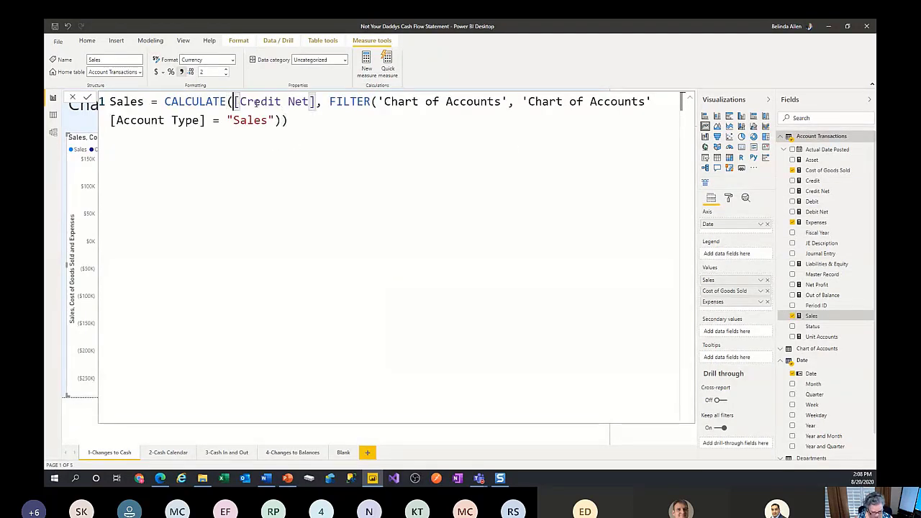
key(shift+Return)
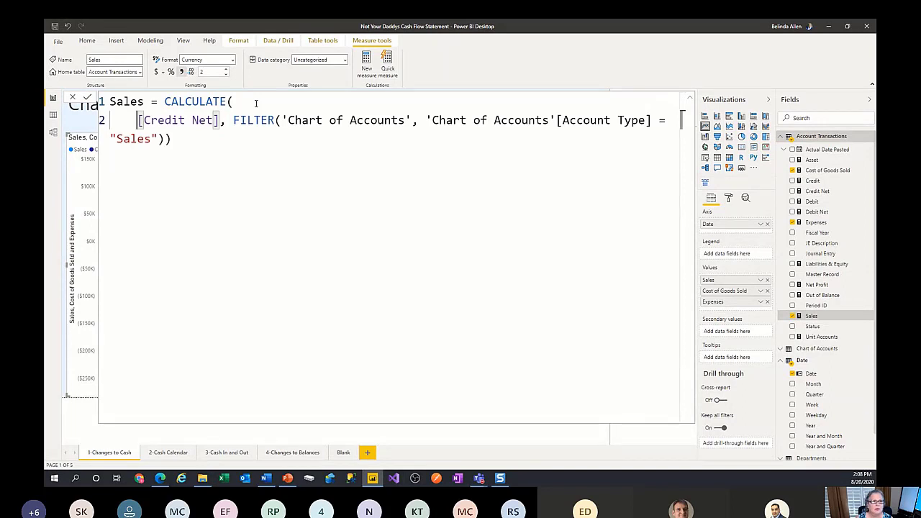
click(234, 120)
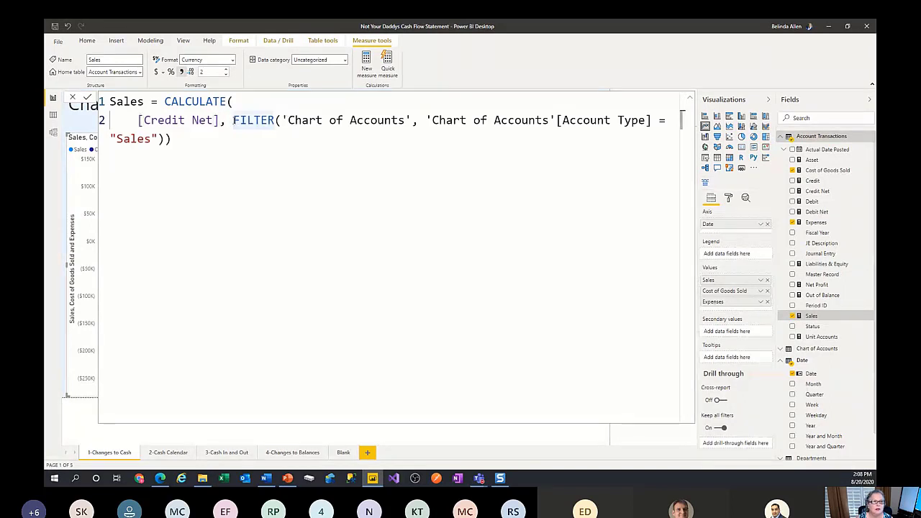
key(shift+Return)
click(332, 139)
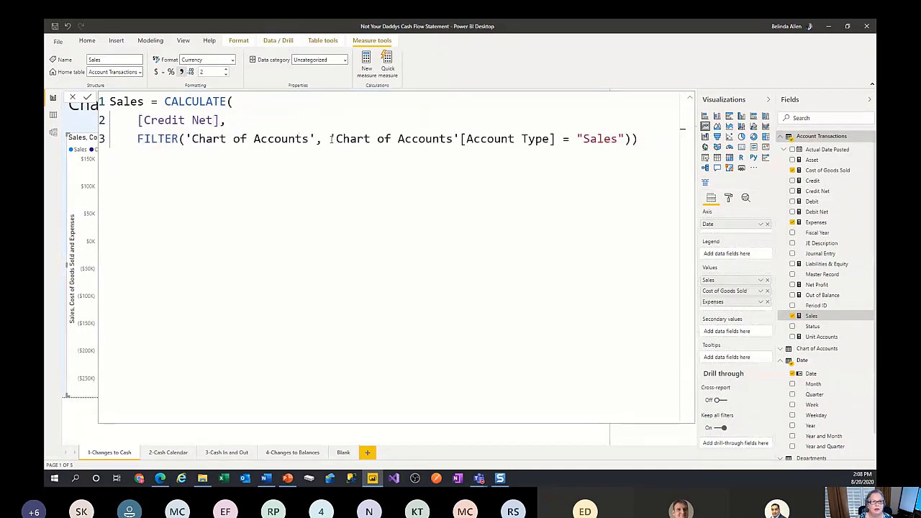
key(shift+Return)
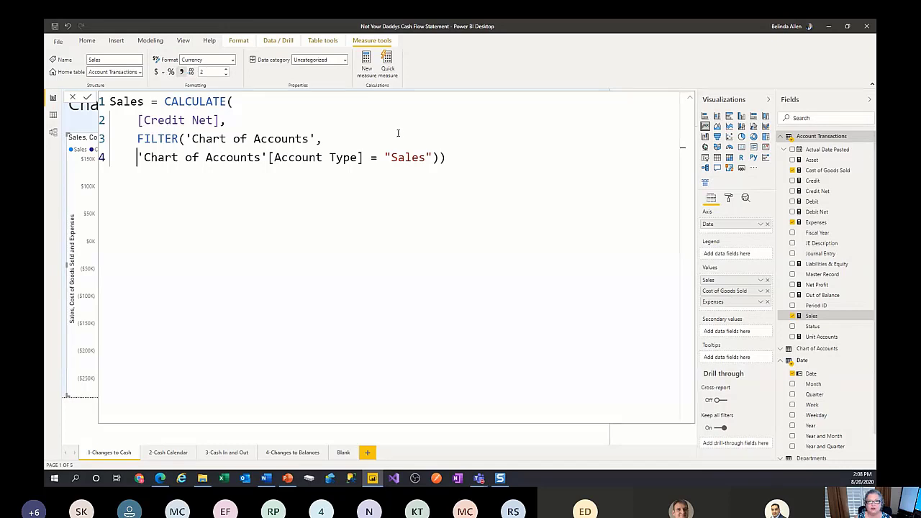
Step: Examine the [Credit Net] expression and the Account Type filter condition in the Sales measure's formula, and collapse the formula display
click(291, 103)
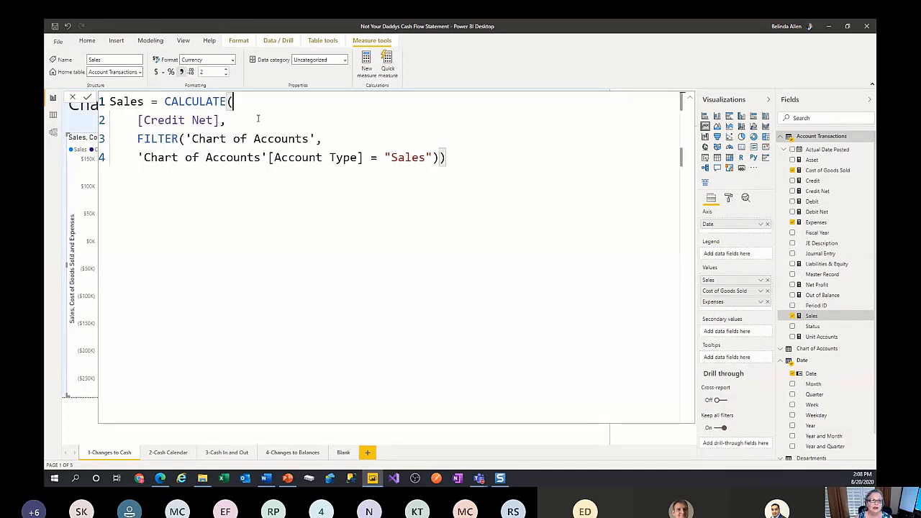
drag(229, 120, 130, 120)
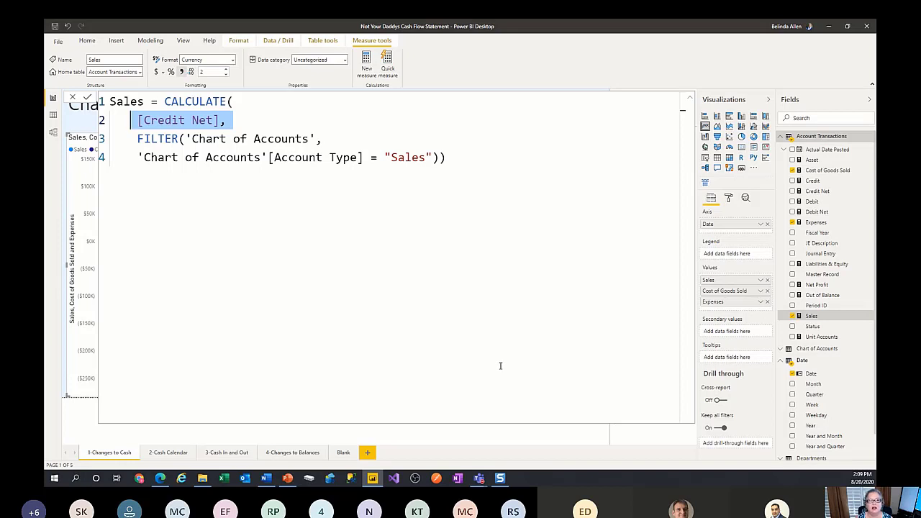
click(445, 306)
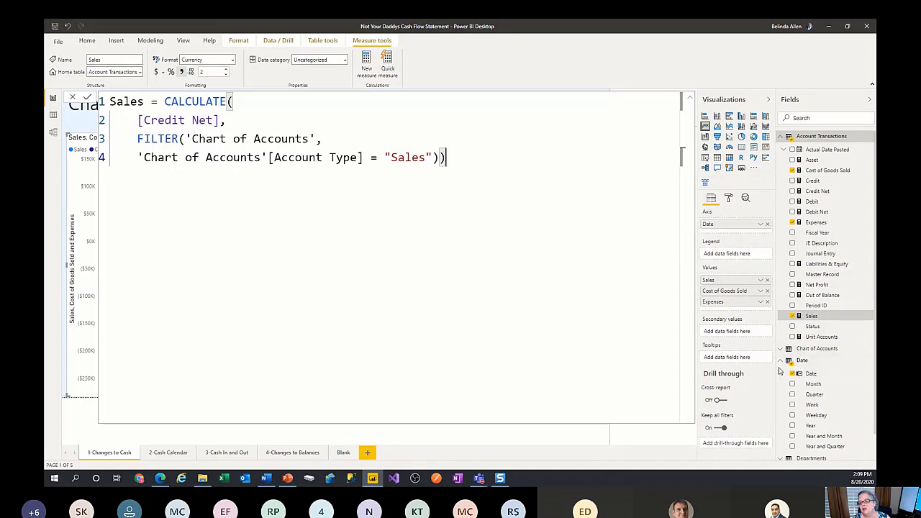
click(816, 350)
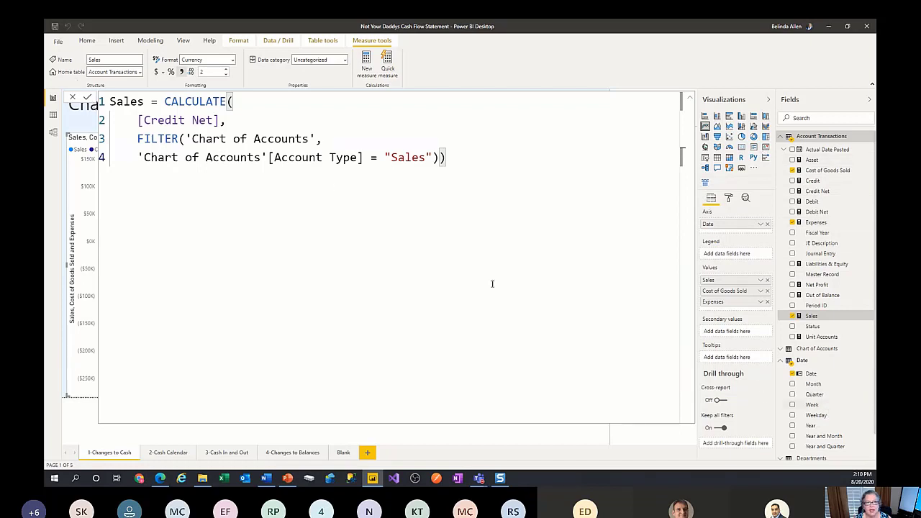
drag(435, 157, 137, 156)
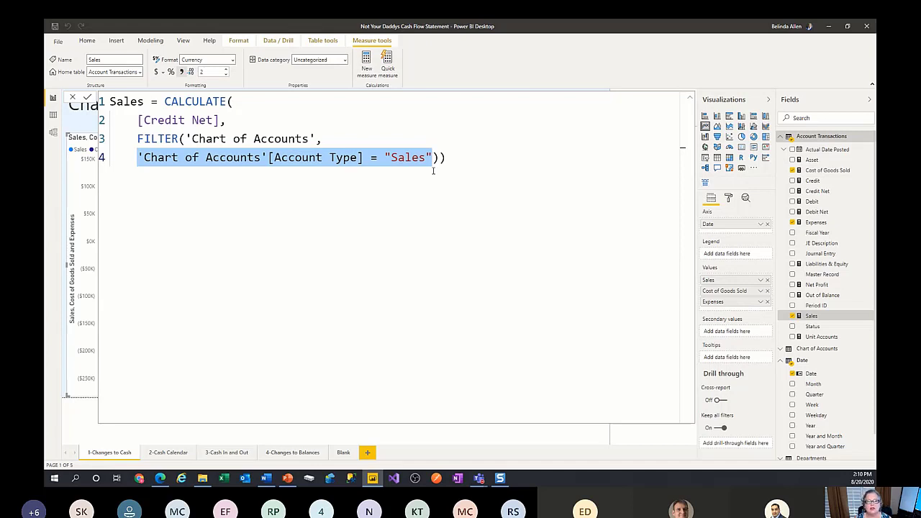
click(438, 185)
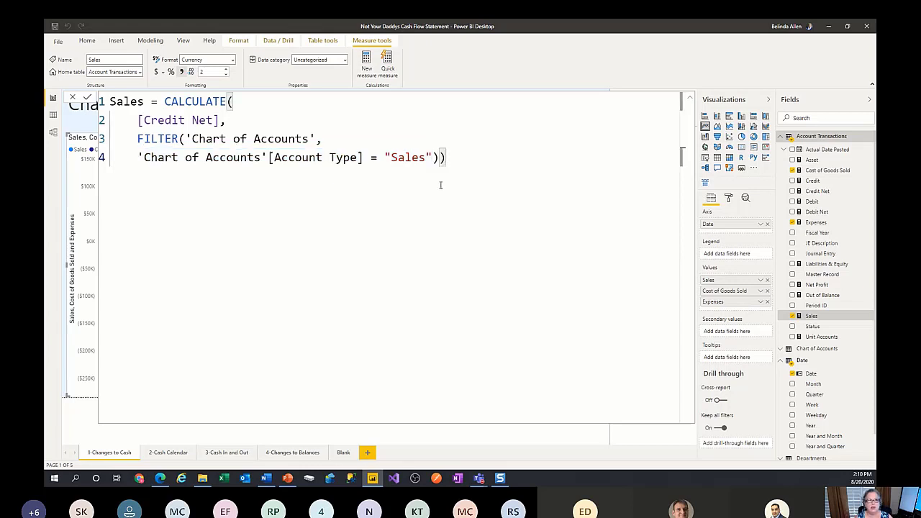
drag(435, 157, 137, 157)
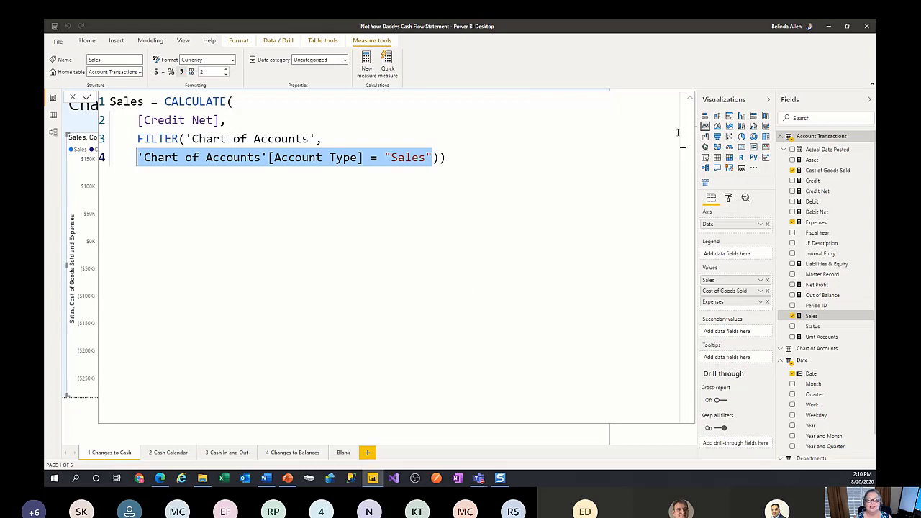
click(692, 99)
click(692, 99)
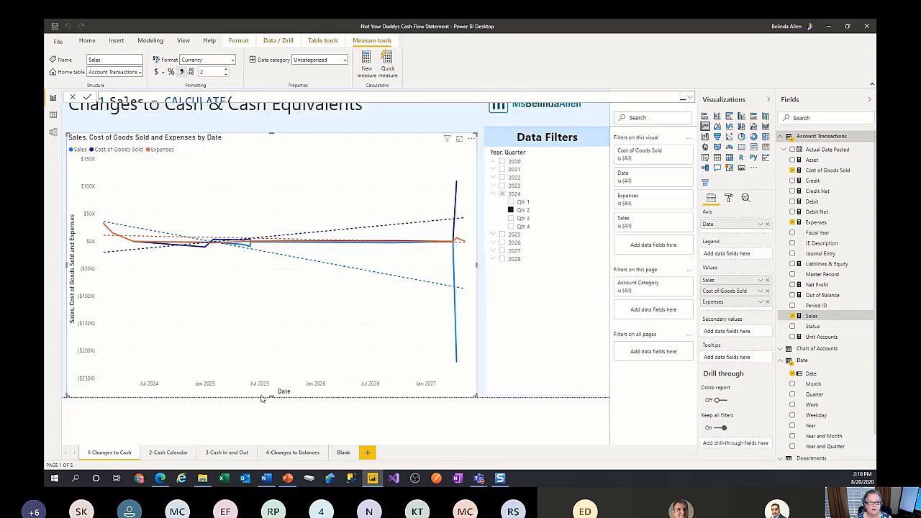
Step: Insert a table on the Blank page with the Sales measure as its value
click(344, 454)
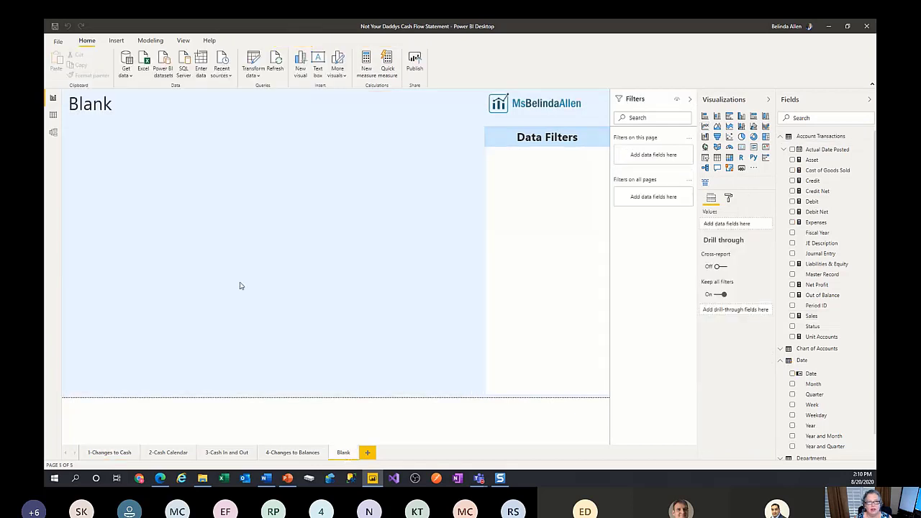
click(717, 158)
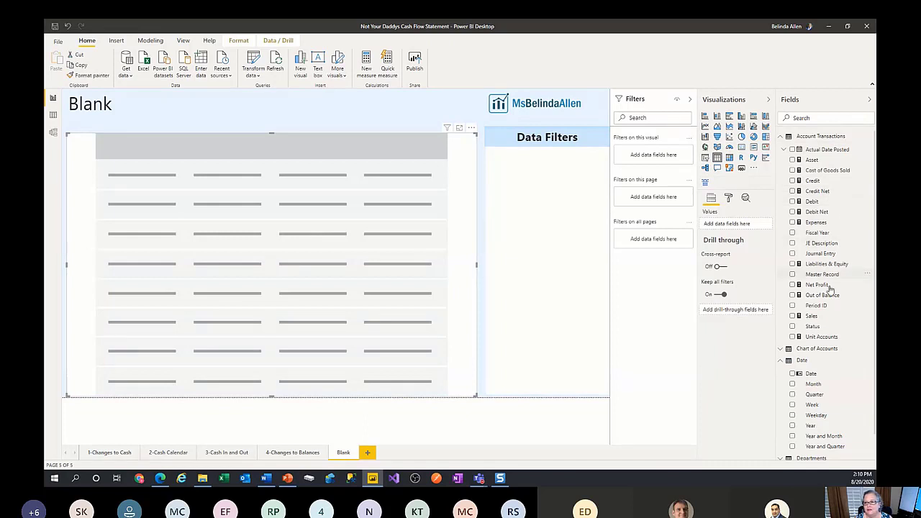
drag(816, 233, 741, 225)
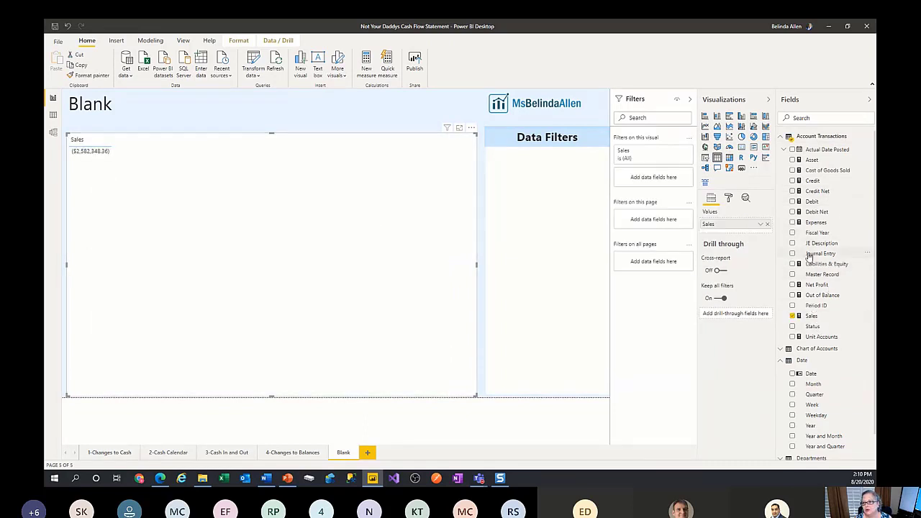
Step: Add Account Number and Account Category from Chart of Accounts to the table, and order both columns ahead of Sales
scroll(814, 397, down, 1)
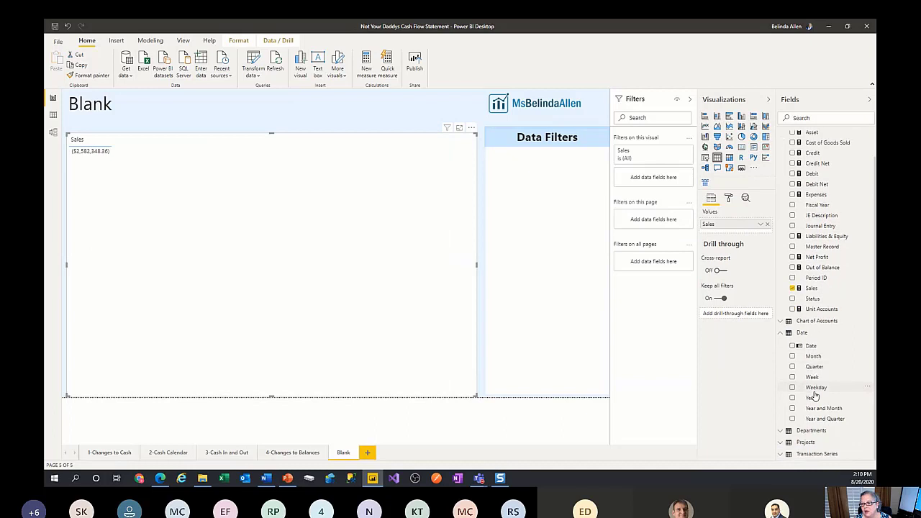
click(780, 332)
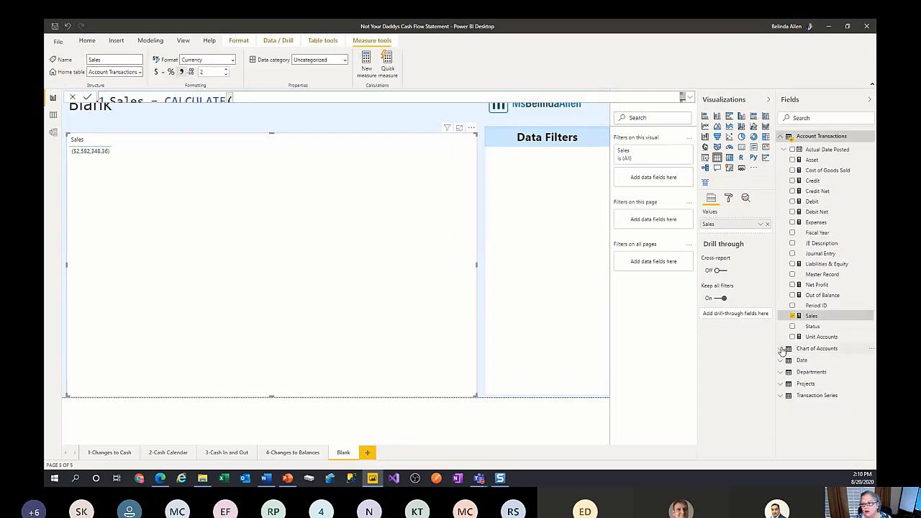
click(779, 348)
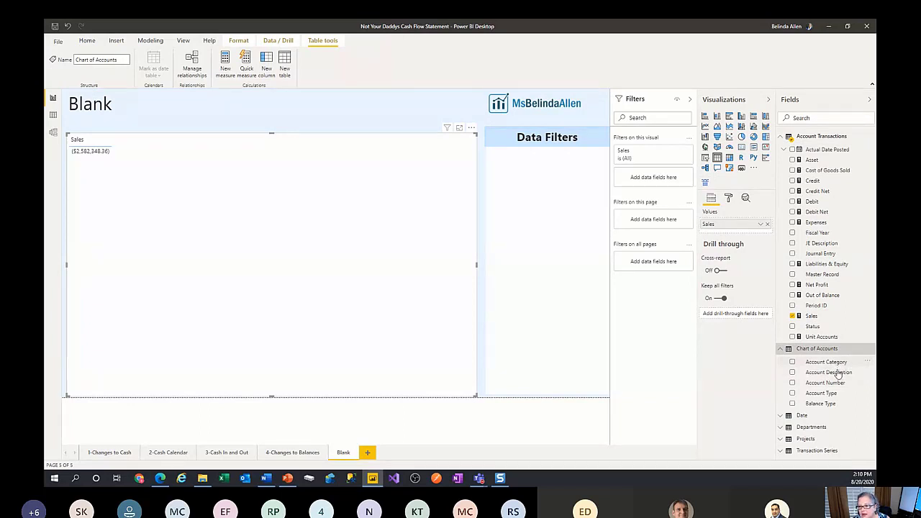
drag(835, 383, 734, 234)
drag(833, 363, 758, 244)
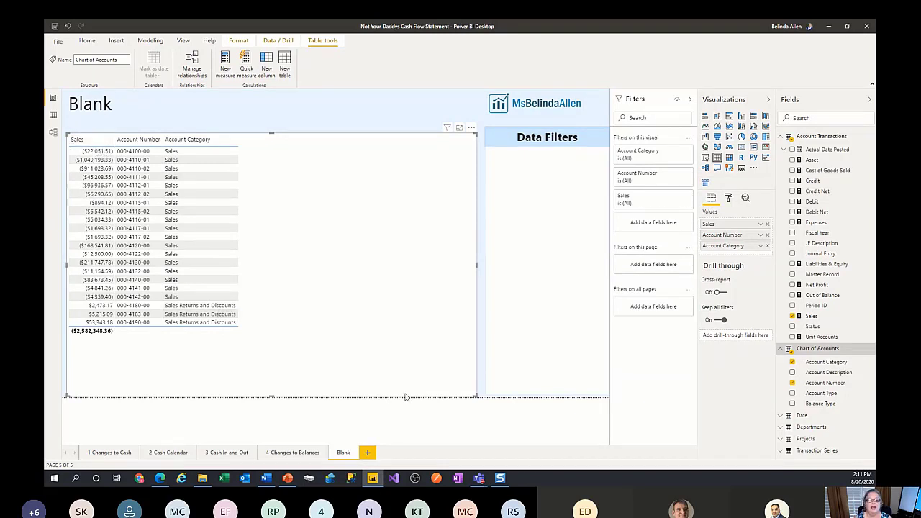
drag(724, 225, 746, 249)
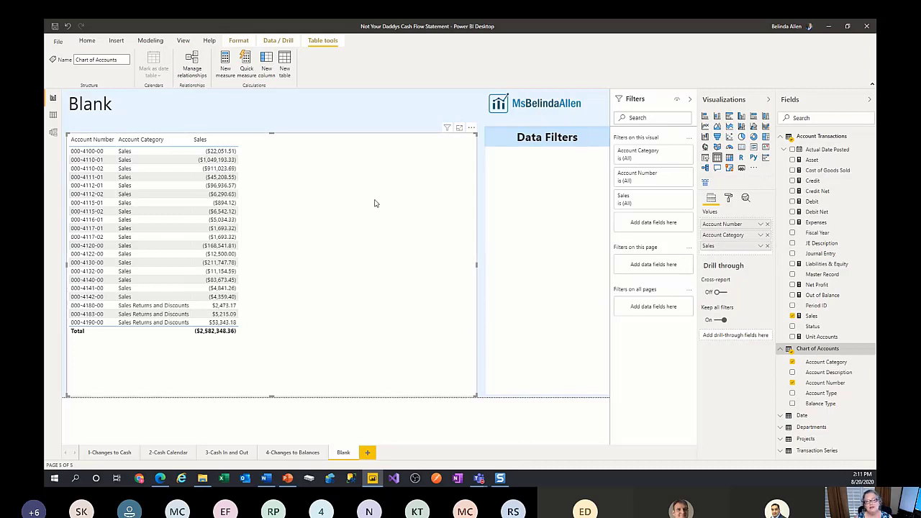
click(730, 248)
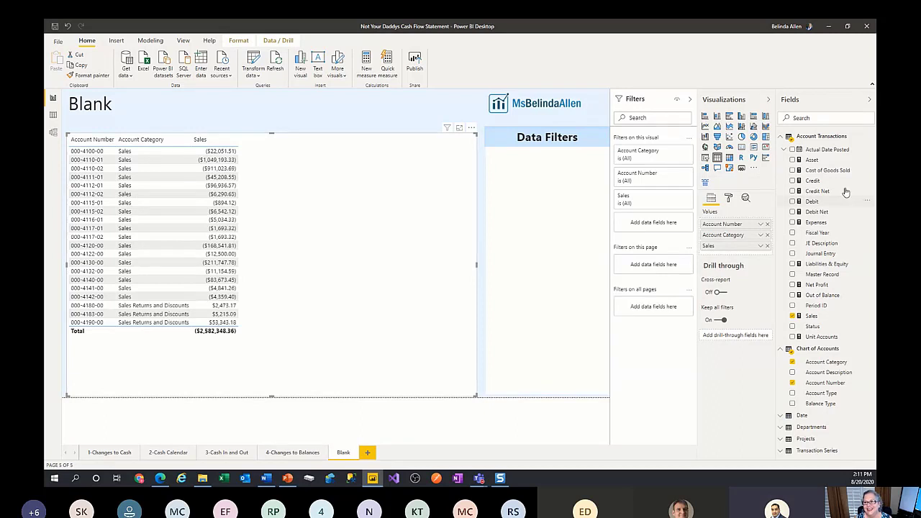
Step: Rewrite the Credit Net measure's formula as [Credit] - [Debit]
click(819, 190)
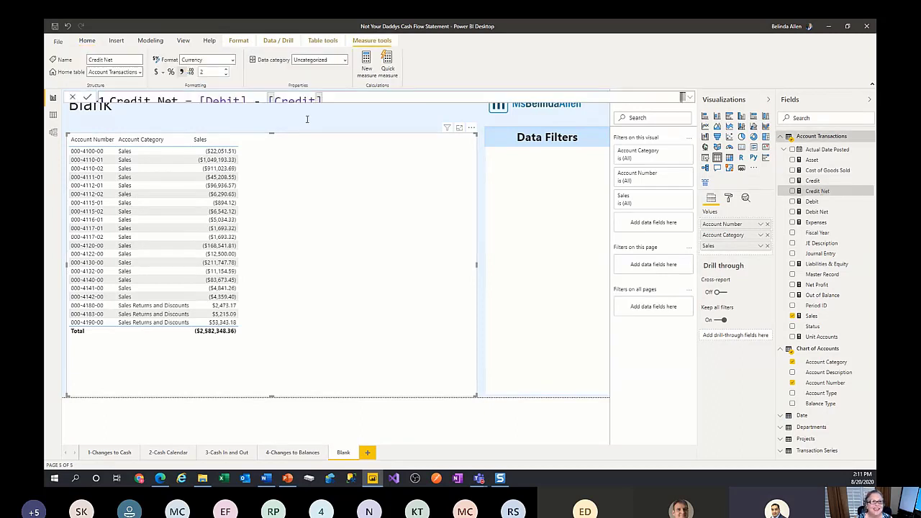
click(691, 99)
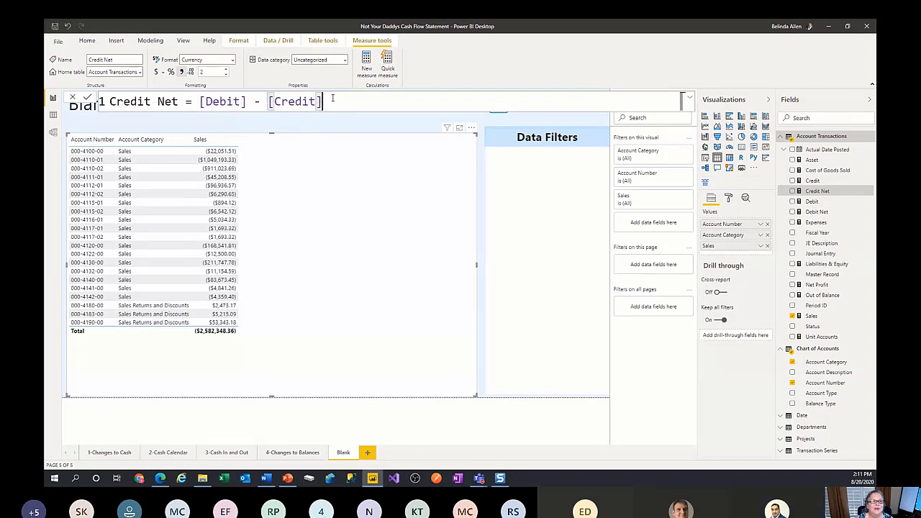
drag(328, 102, 194, 103)
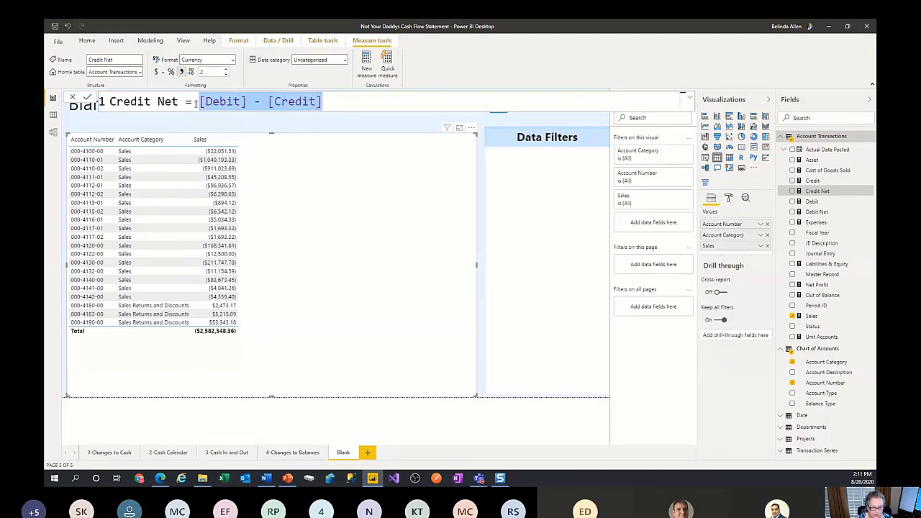
text(cr)
key(Tab)
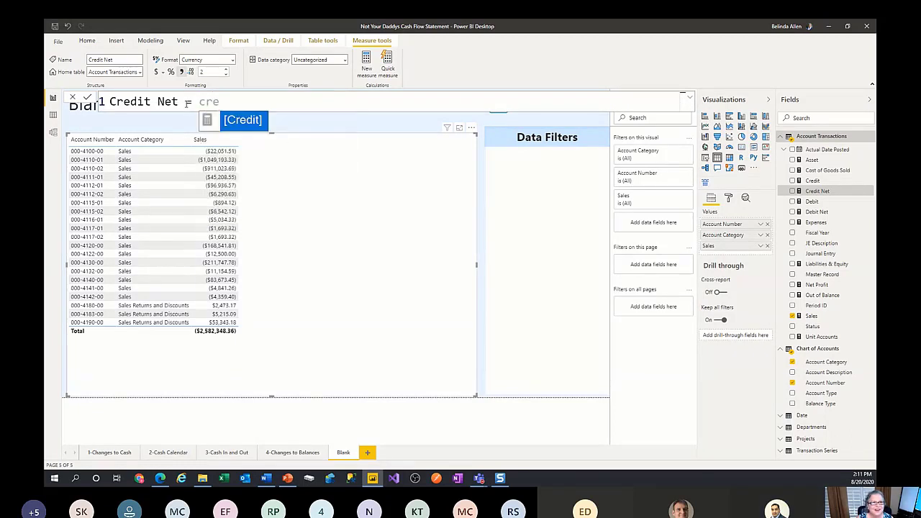
text(- )
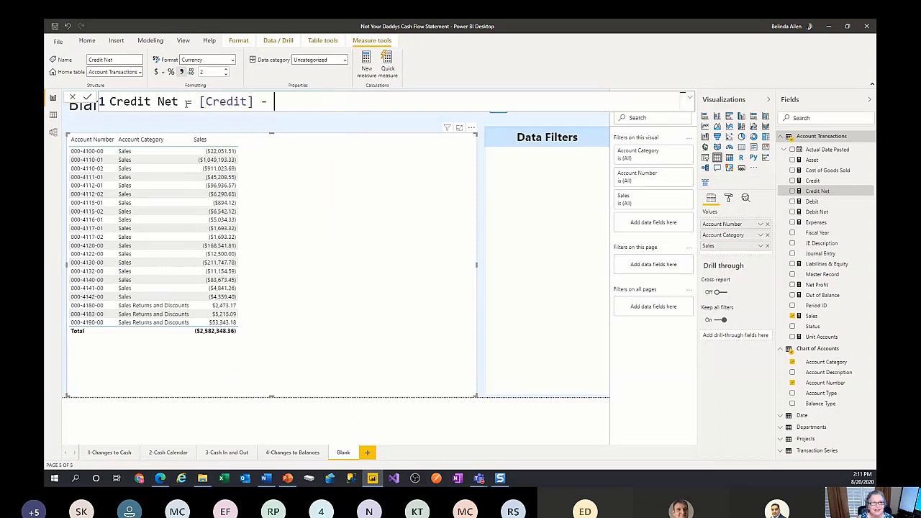
text(de)
key(Tab)
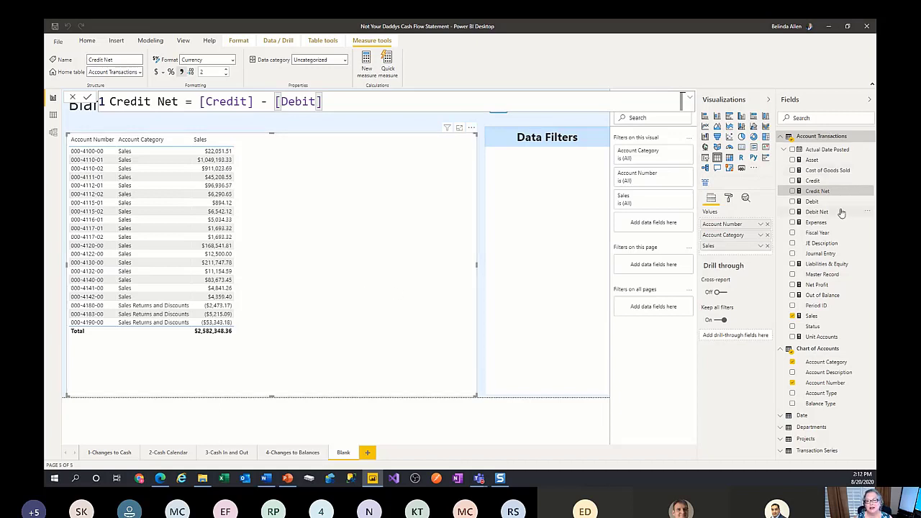
Step: Review the formulas of the Net Profit and Out of Balance measures
click(835, 287)
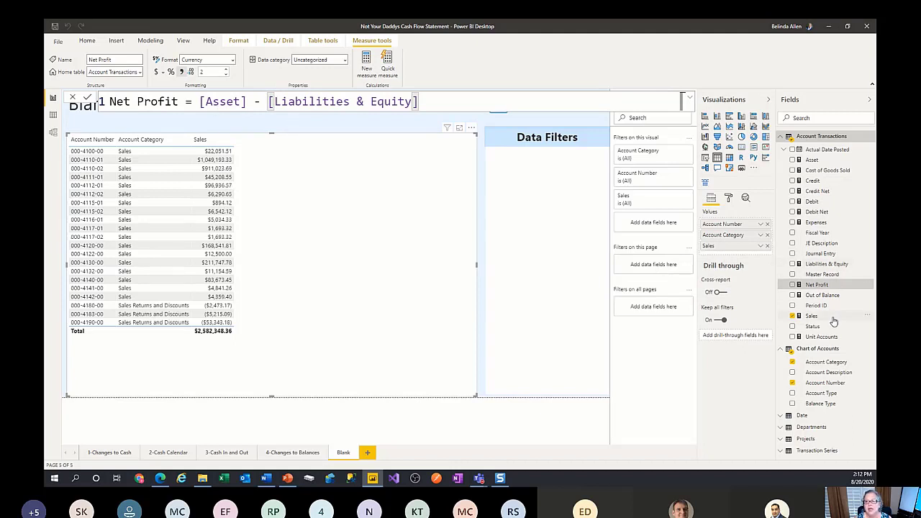
click(827, 295)
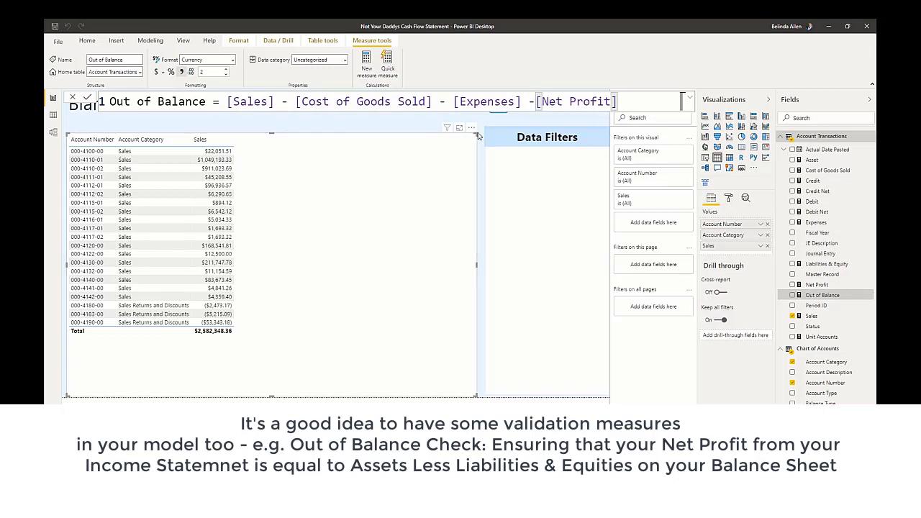
Step: Narrow the accounts table and place a compact card with the Out of Balance measure at the top of the page beside the logo
drag(476, 265, 315, 252)
click(395, 242)
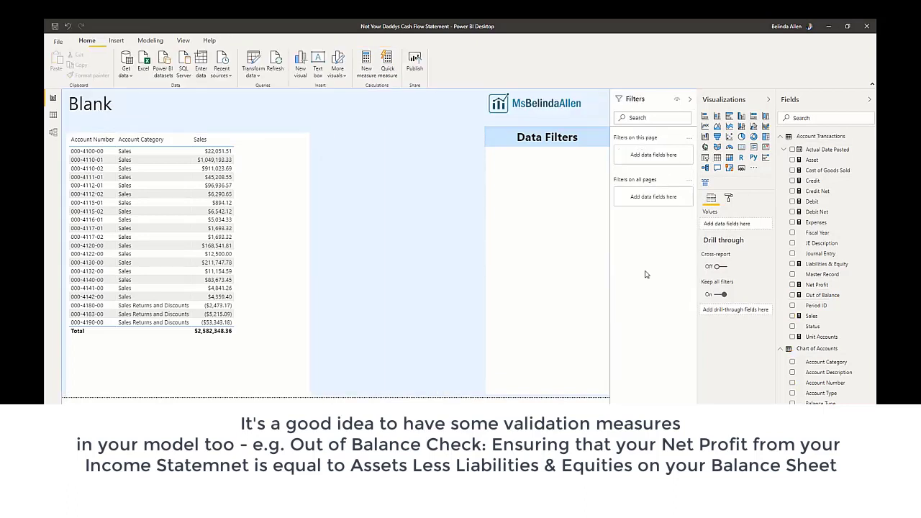
click(741, 148)
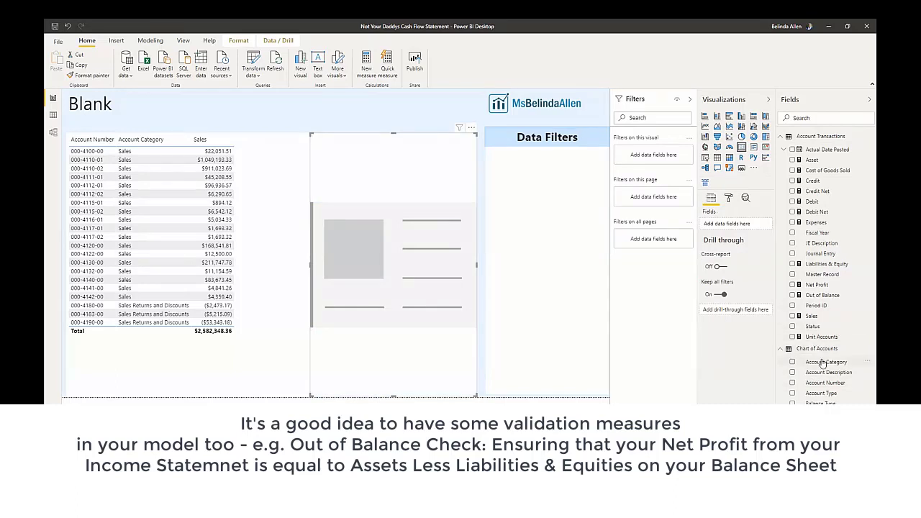
drag(822, 295, 748, 226)
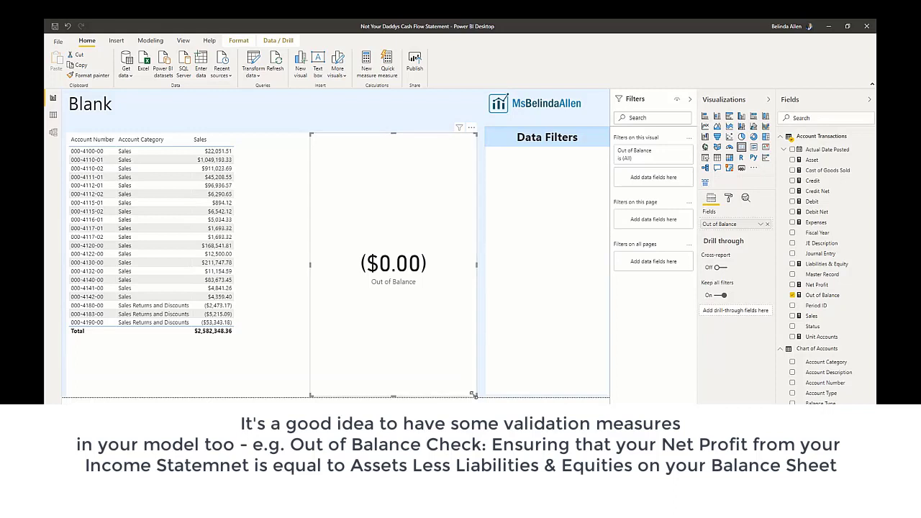
drag(475, 397, 476, 221)
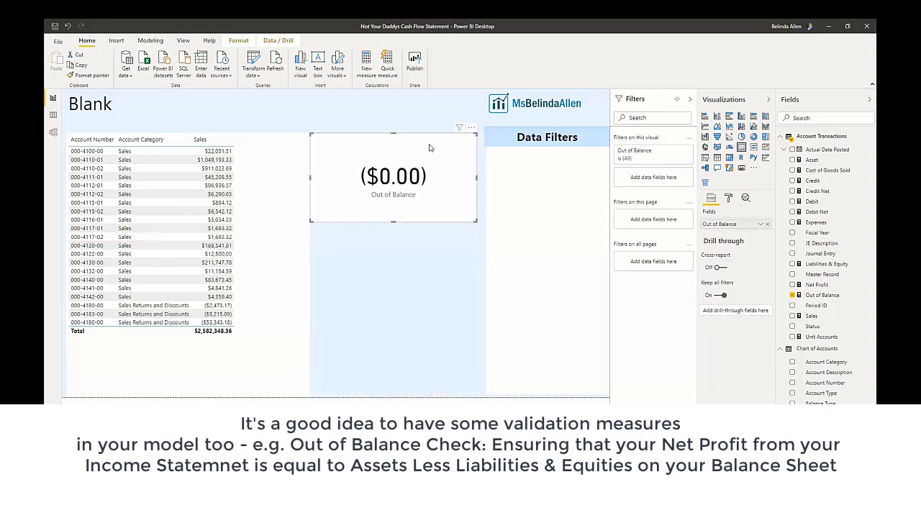
drag(413, 144, 421, 103)
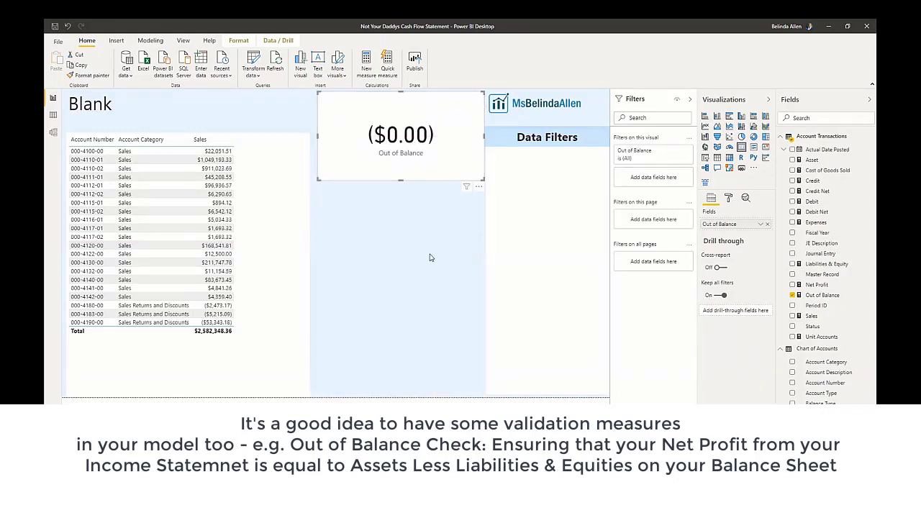